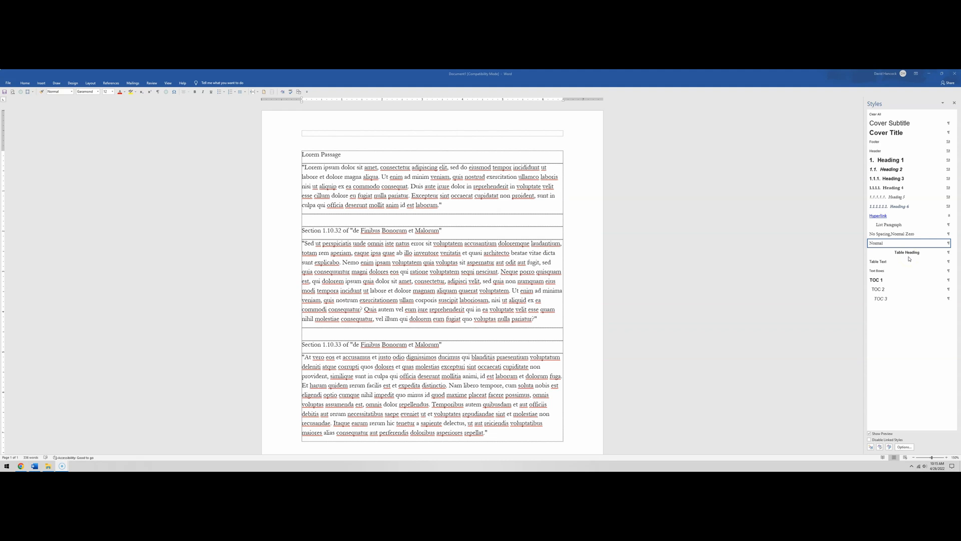
# Step: Create a new style from the Normal style and name it "Delete Me"
pyautogui.click(905, 244)
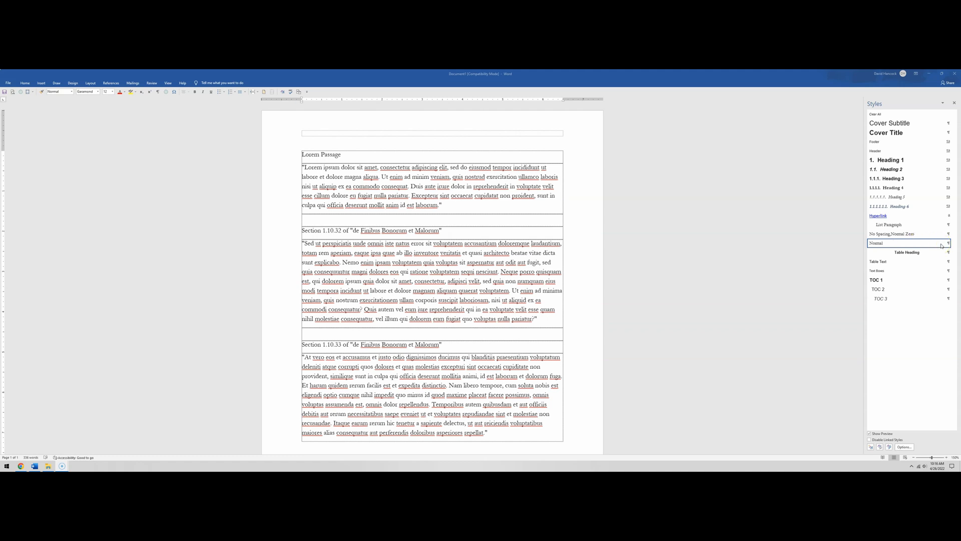
pyautogui.click(871, 447)
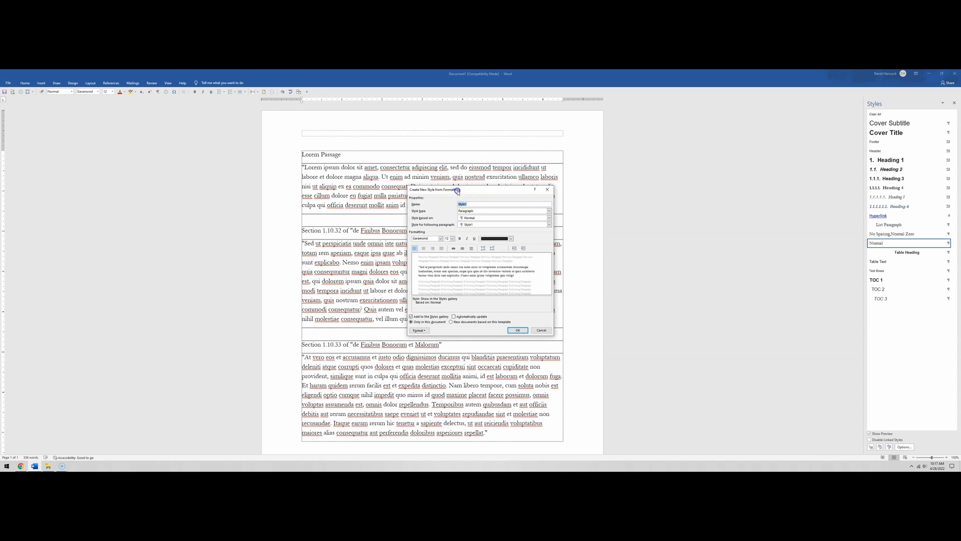
pyautogui.moveTo(457, 189); pyautogui.dragTo(507, 188)
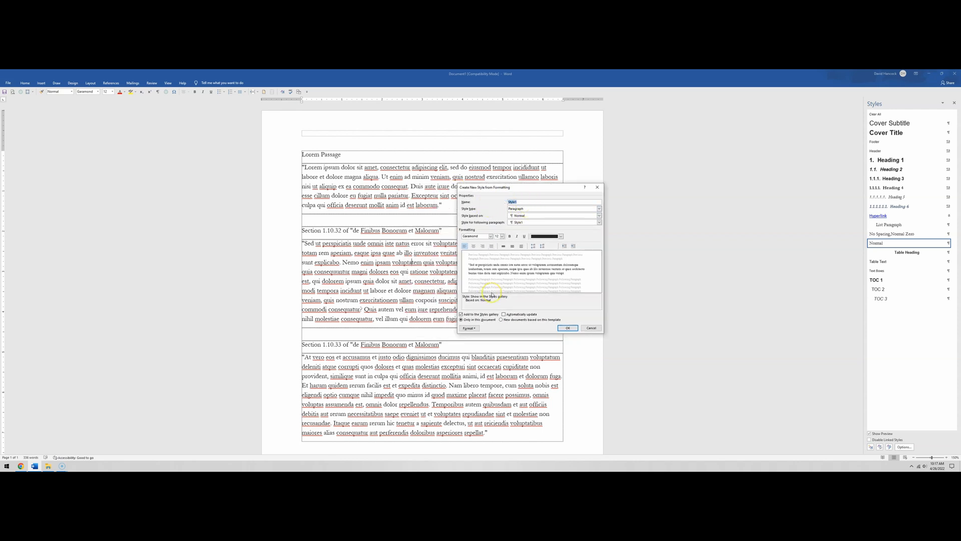
pyautogui.write('Delete Me')
# Step: Review the available style types and choose Paragraph for the new style
pyautogui.click(482, 209)
pyautogui.click(550, 208)
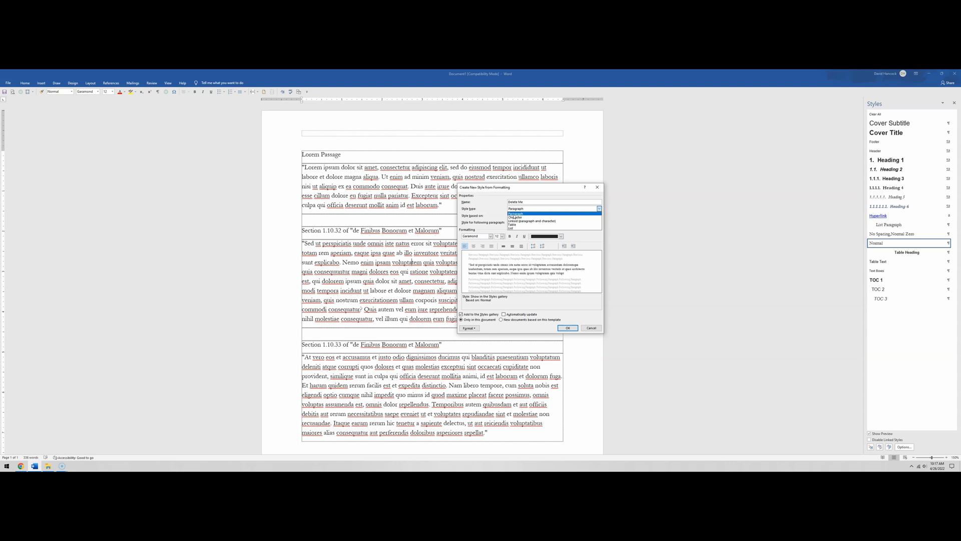
pyautogui.click(514, 217)
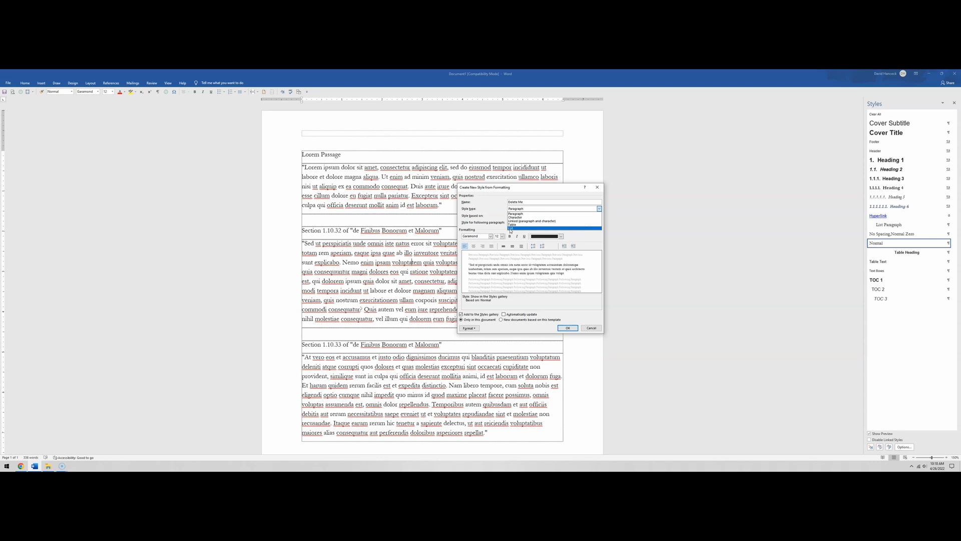
pyautogui.click(515, 213)
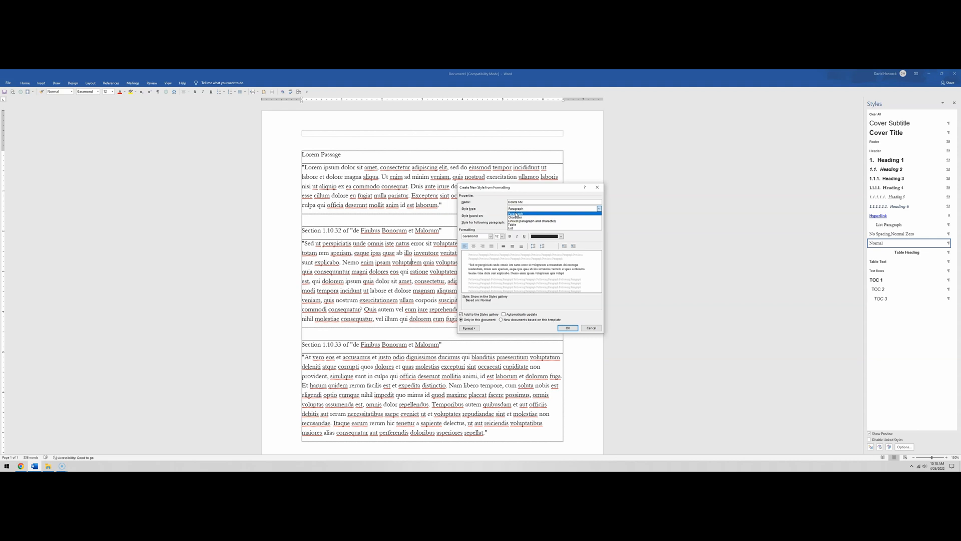
pyautogui.click(516, 214)
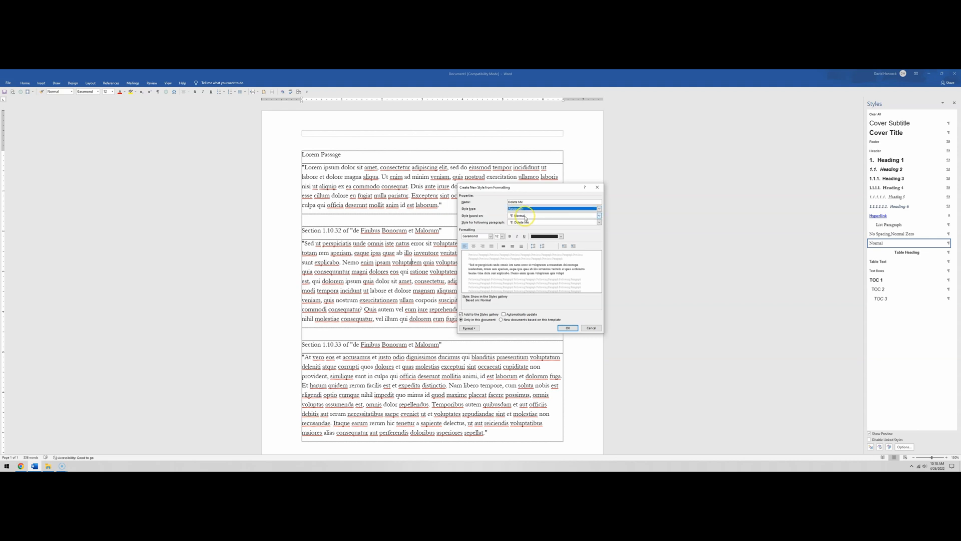
# Step: Set the new style to be based on (no style) instead of an existing style
pyautogui.click(520, 215)
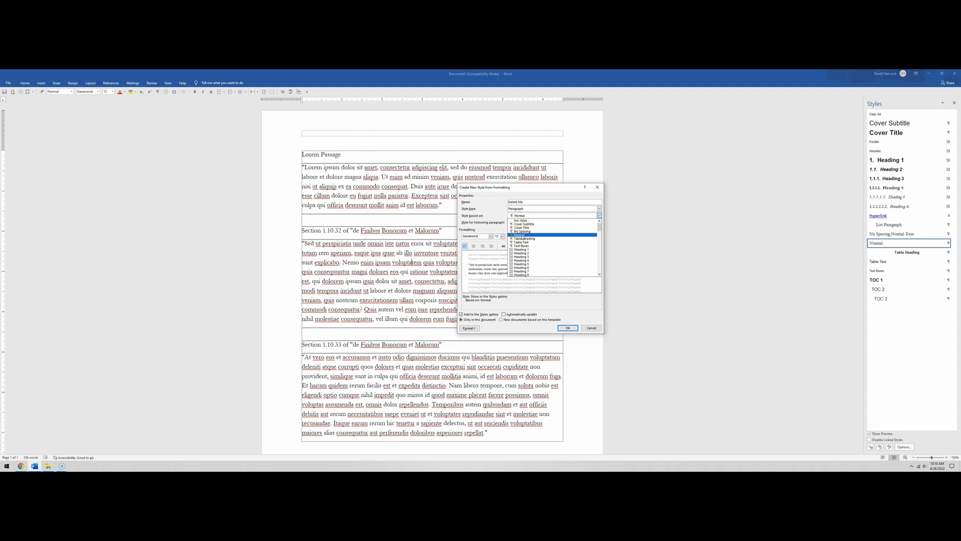
pyautogui.click(521, 234)
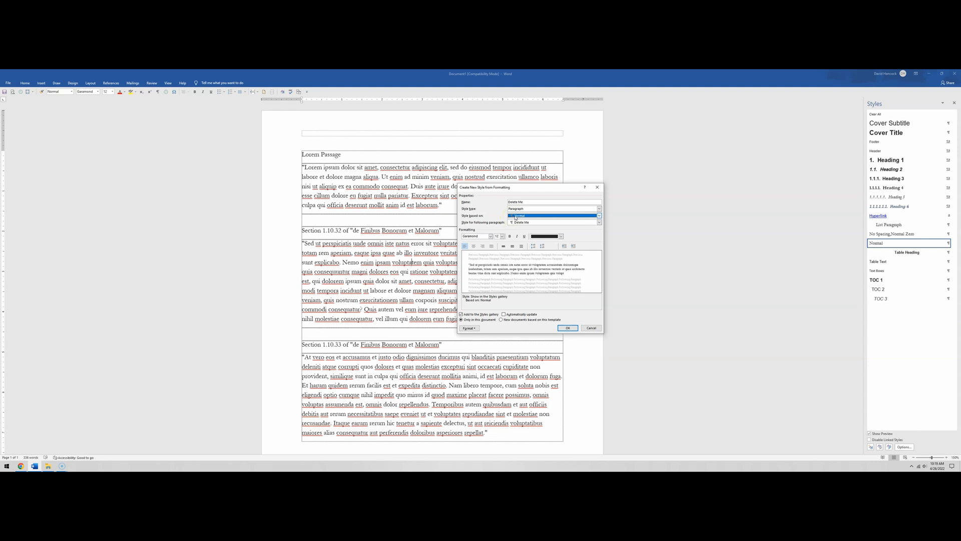
pyautogui.click(516, 217)
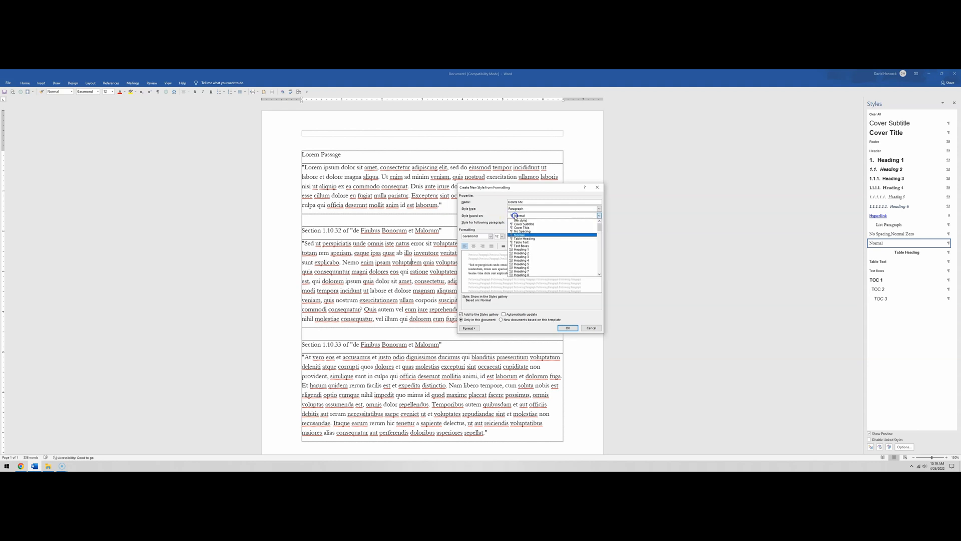
pyautogui.click(516, 218)
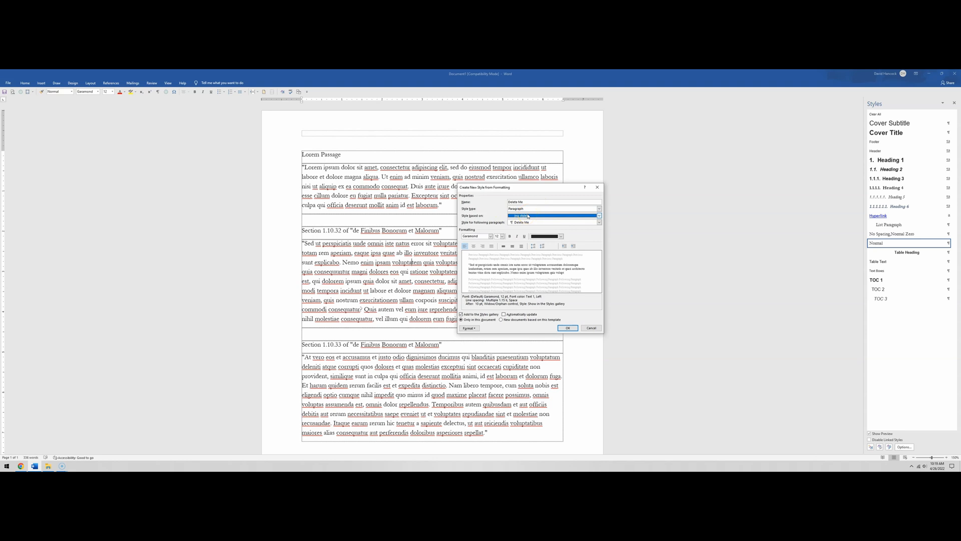
pyautogui.click(520, 217)
pyautogui.click(523, 217)
pyautogui.click(523, 217)
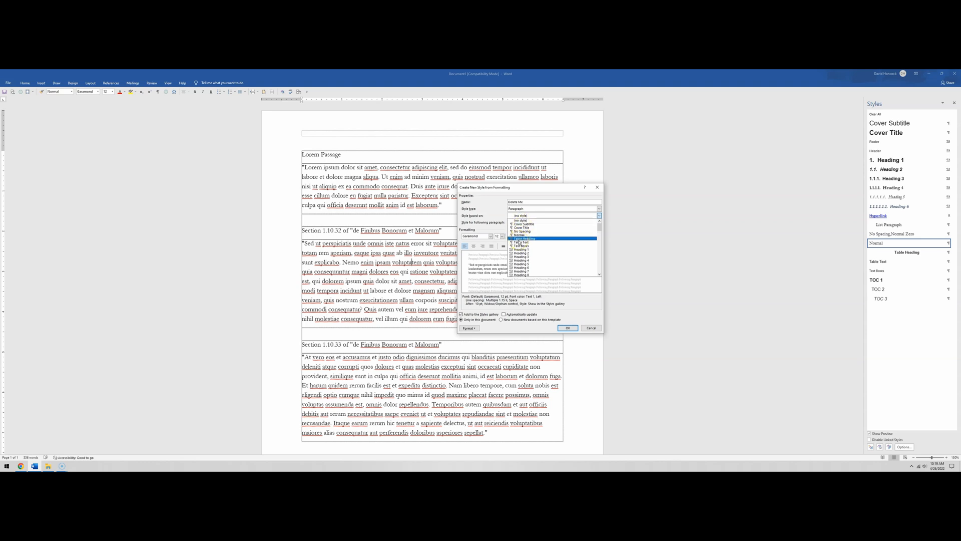
pyautogui.click(525, 220)
# Step: Set the style for the following paragraph to Normal
pyautogui.click(525, 222)
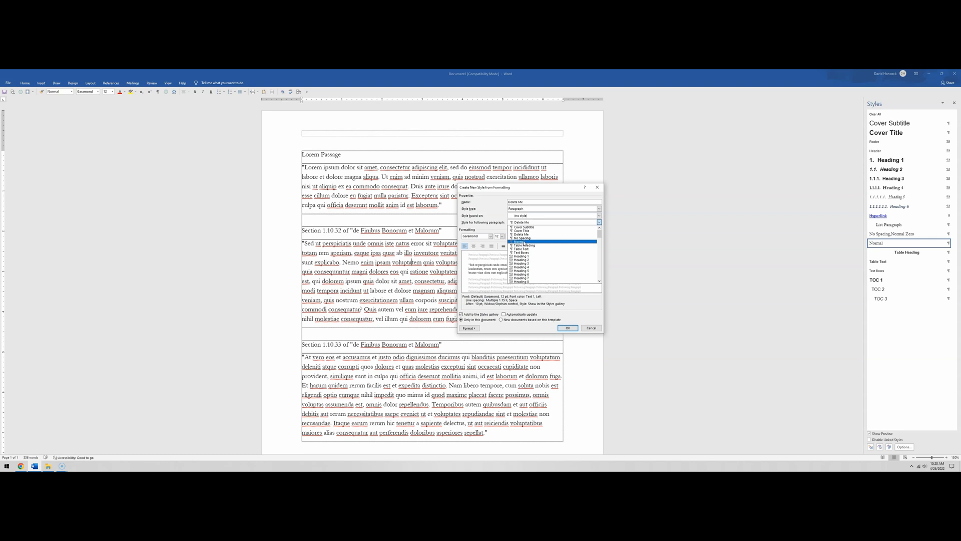
pyautogui.click(524, 243)
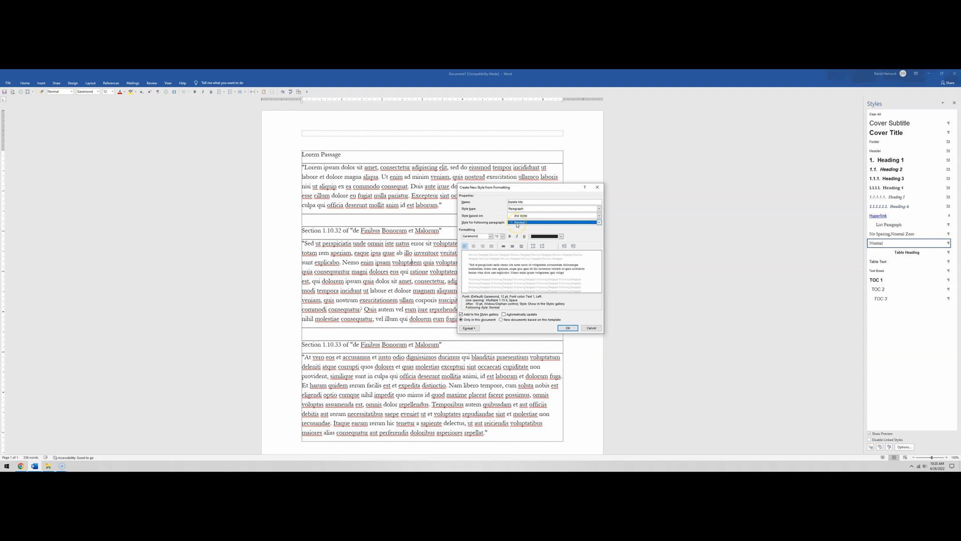
pyautogui.click(518, 225)
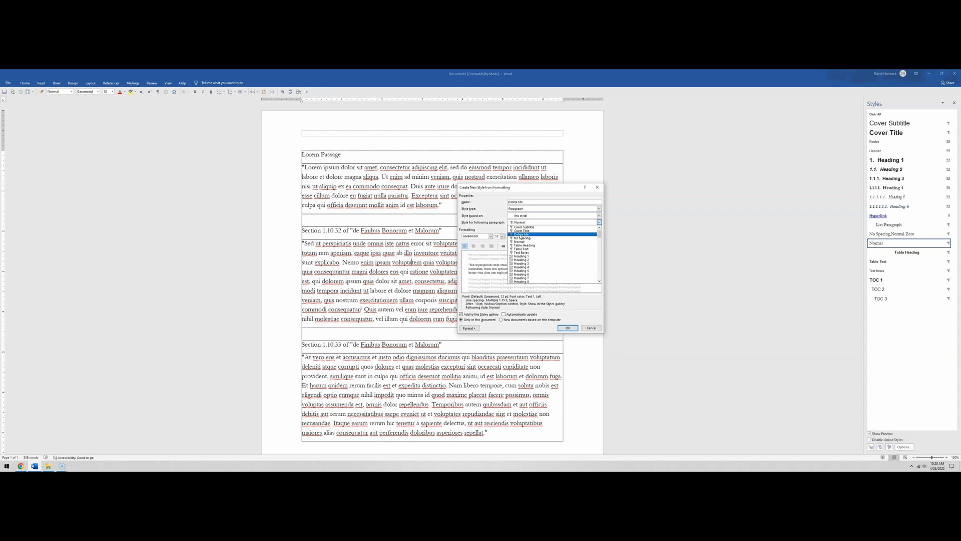
pyautogui.click(520, 234)
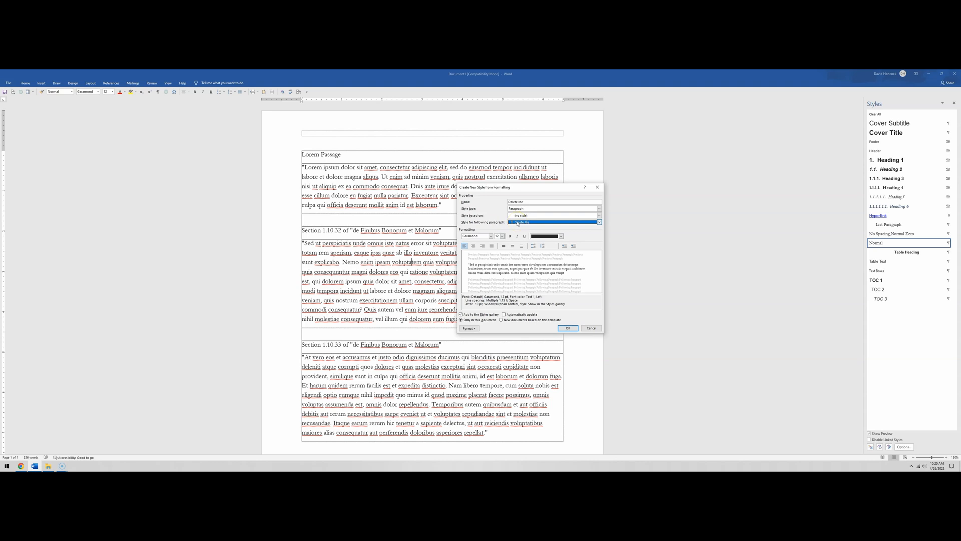
pyautogui.click(518, 223)
pyautogui.click(514, 243)
# Step: Try Arial at 18 pt as the style's font, and return it to Garamond at 12 pt
pyautogui.click(484, 236)
pyautogui.click(490, 236)
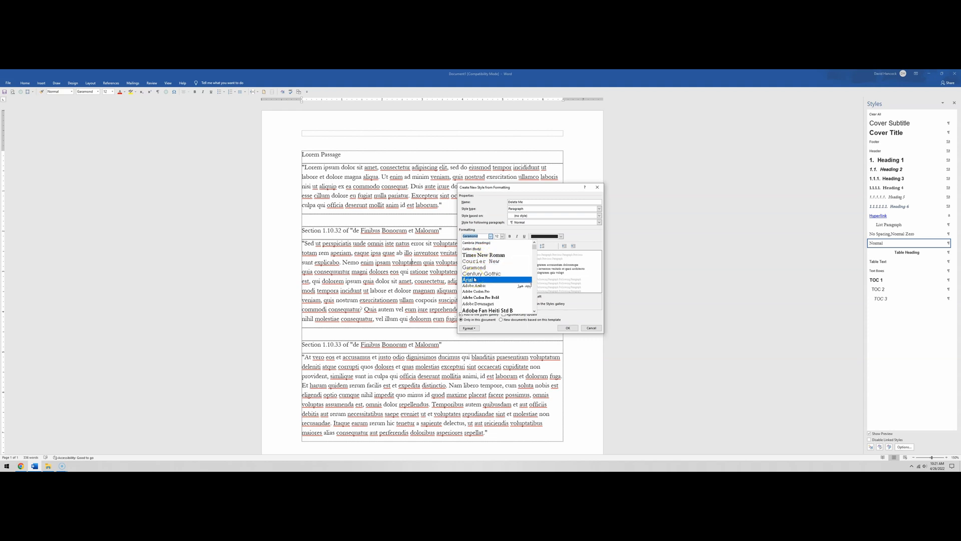
pyautogui.click(474, 279)
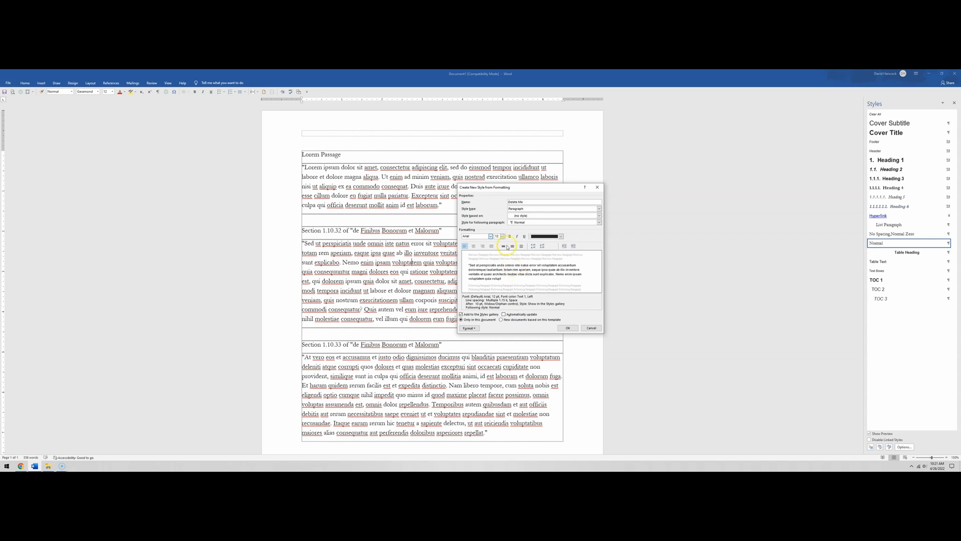
pyautogui.click(502, 236)
pyautogui.click(500, 267)
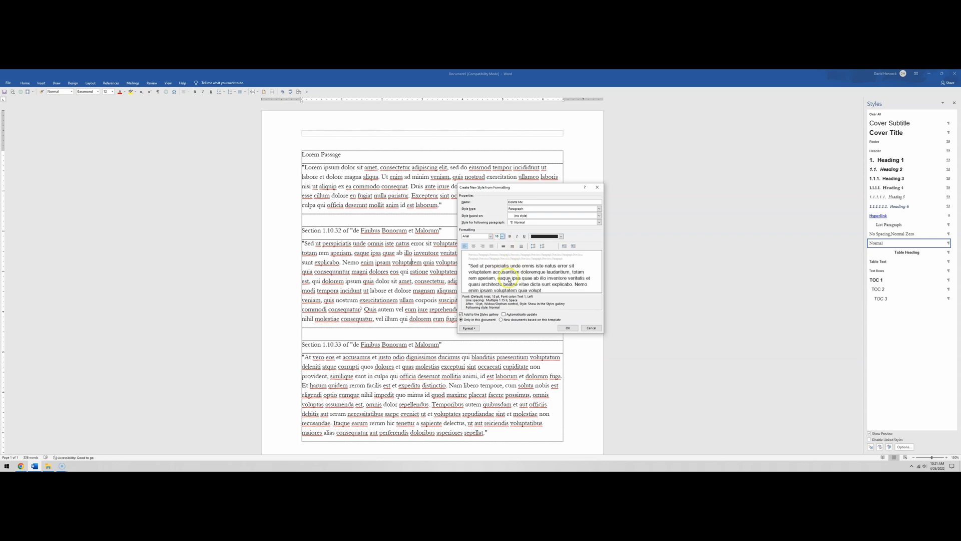
pyautogui.click(503, 236)
pyautogui.click(496, 256)
pyautogui.click(490, 236)
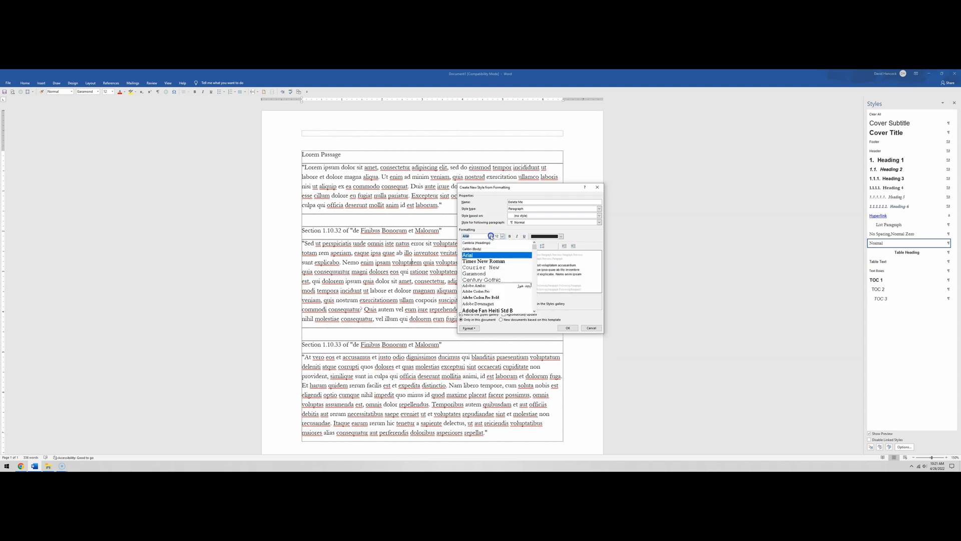
pyautogui.click(497, 253)
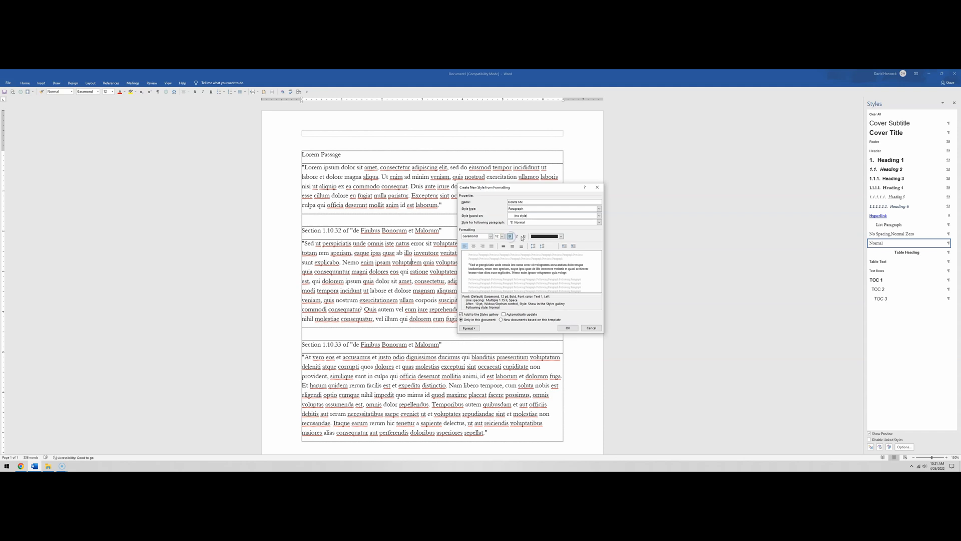
# Step: Try bold, italic and underline on the style's text, and turn all three off again
pyautogui.click(517, 237)
pyautogui.click(523, 236)
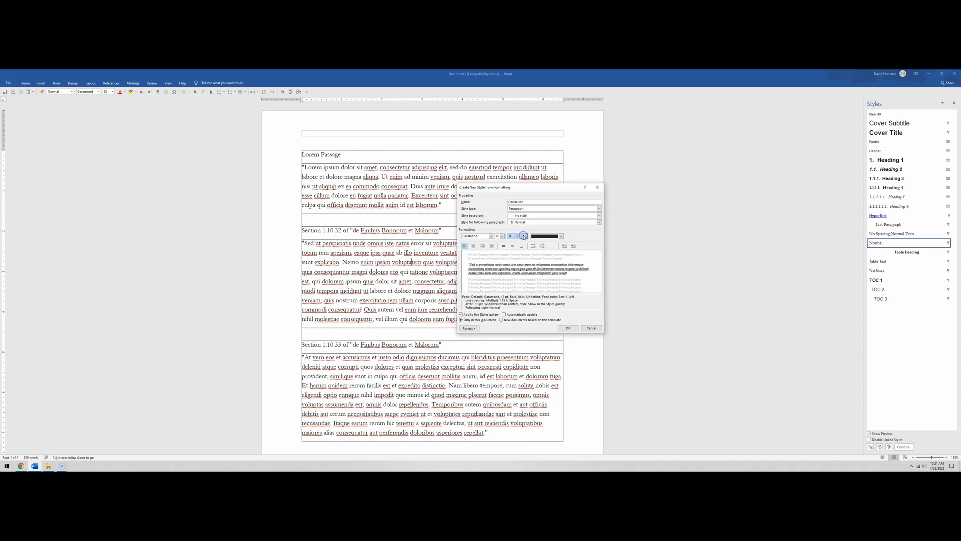
pyautogui.click(510, 236)
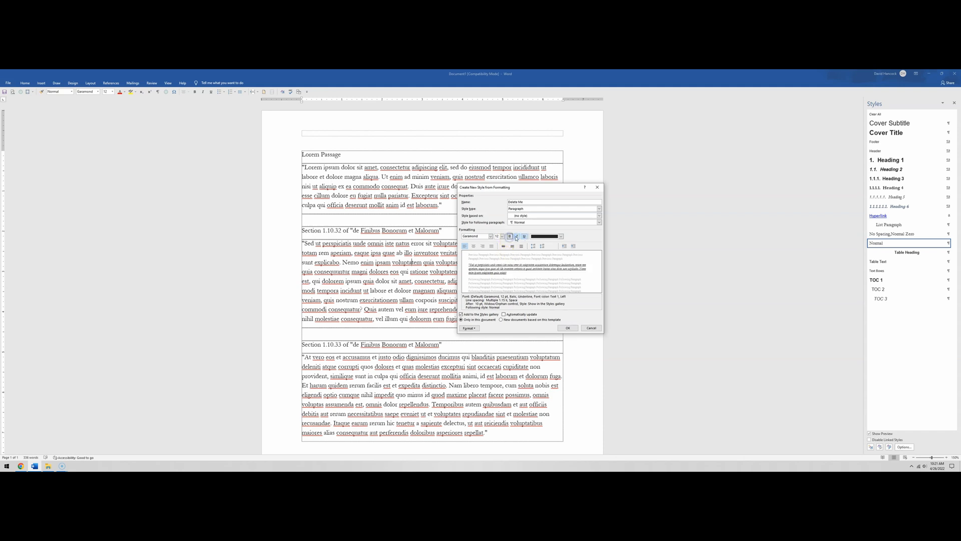
pyautogui.click(517, 236)
pyautogui.click(524, 237)
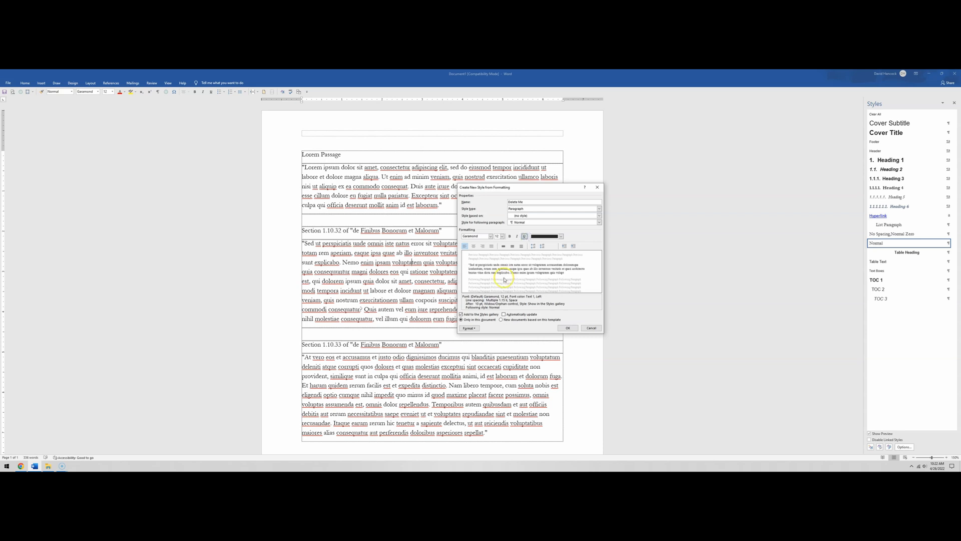
# Step: Try a purple theme color for the style's font, and return it to the black Text 1 color
pyautogui.click(562, 236)
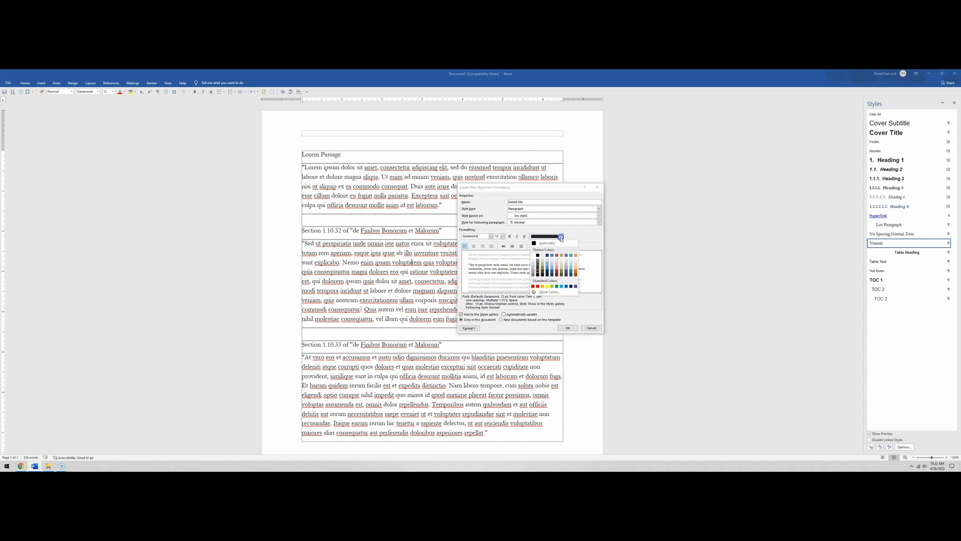
pyautogui.click(567, 255)
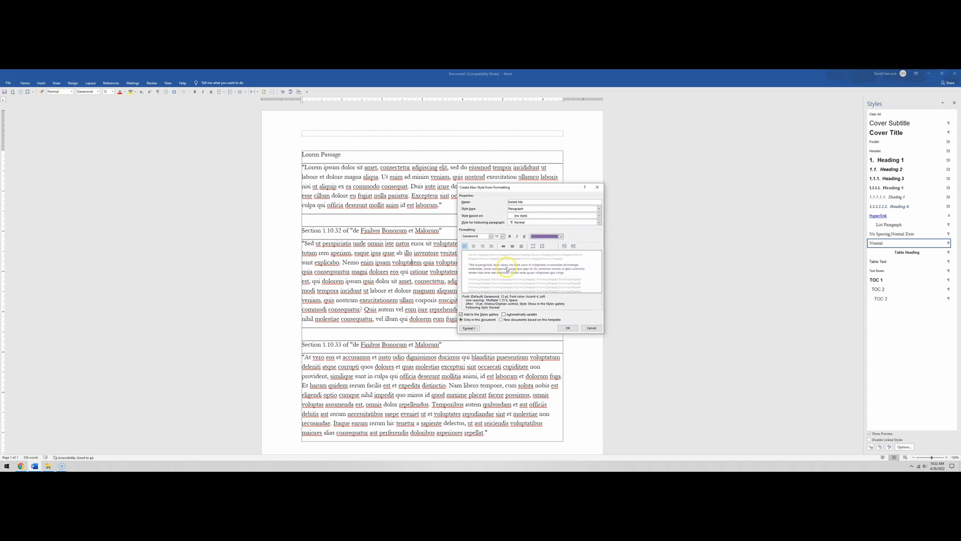
pyautogui.click(561, 237)
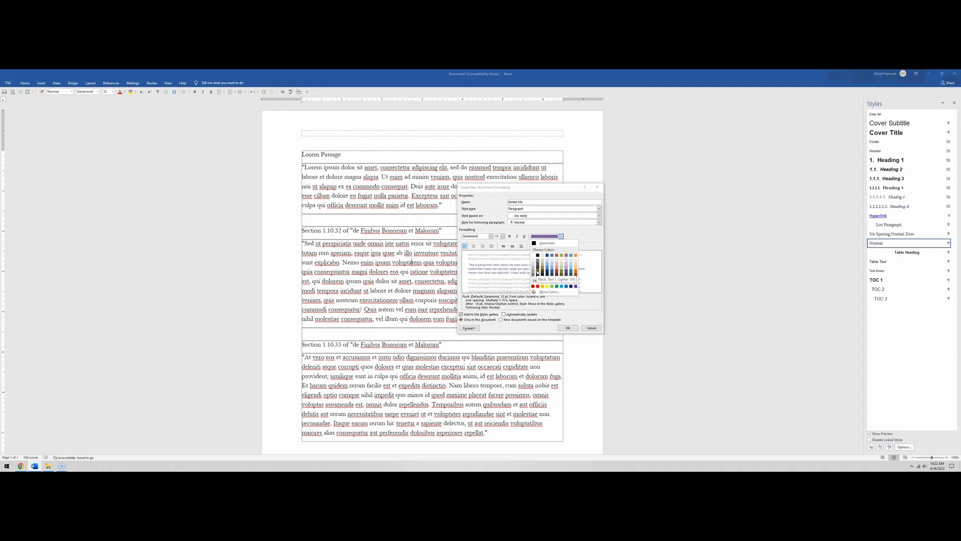
pyautogui.click(537, 256)
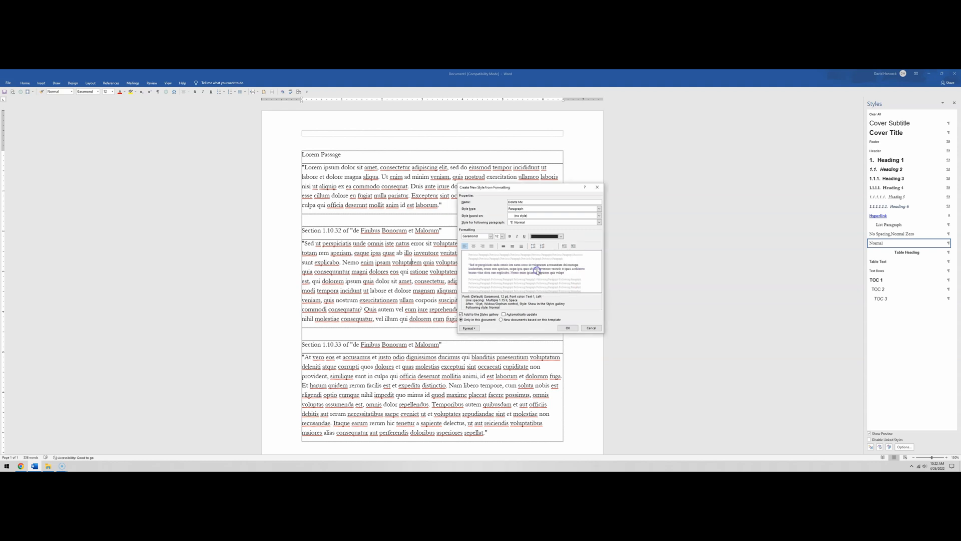
pyautogui.click(561, 237)
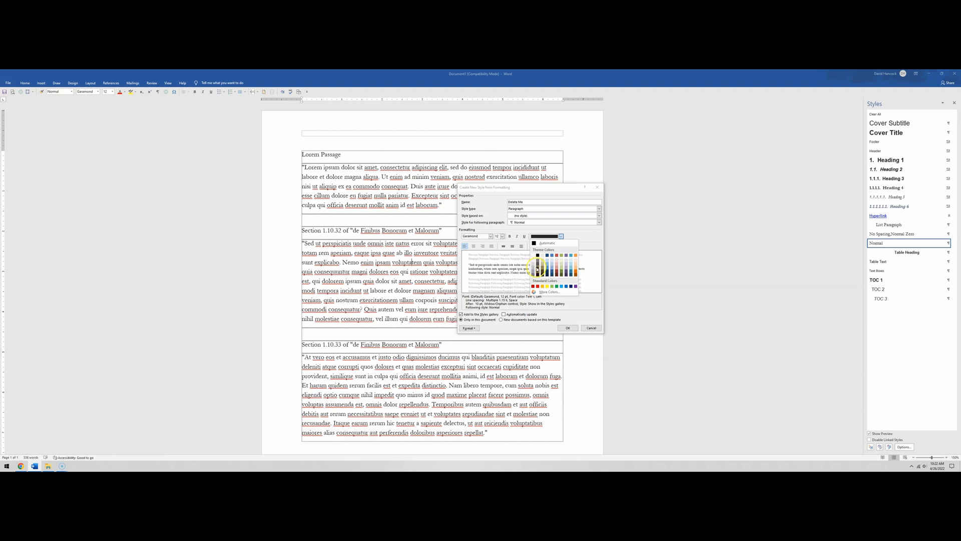
pyautogui.click(537, 272)
pyautogui.click(537, 273)
pyautogui.click(538, 272)
pyautogui.click(520, 269)
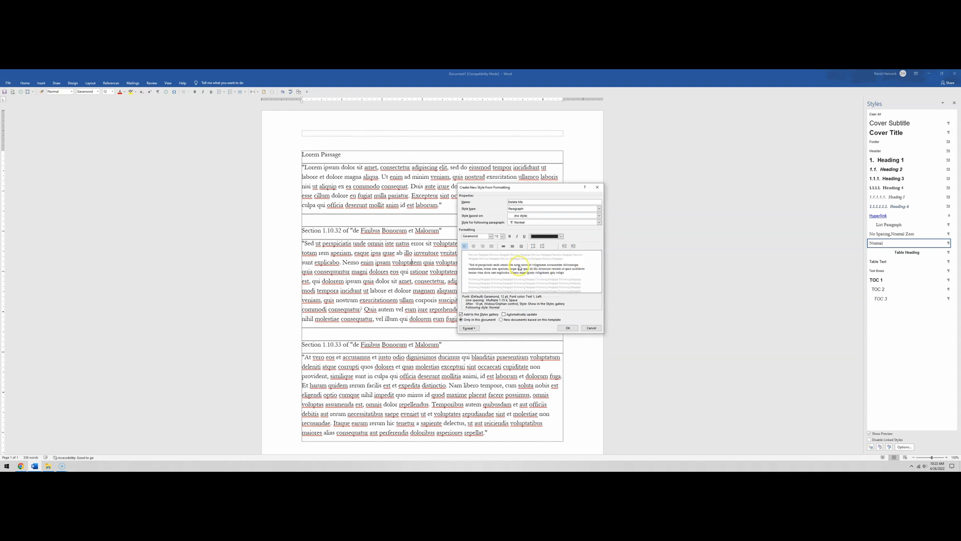
# Step: Try centered, right and justified alignment for the style, and return it to left alignment
pyautogui.click(481, 260)
pyautogui.click(483, 247)
pyautogui.click(465, 246)
pyautogui.click(474, 246)
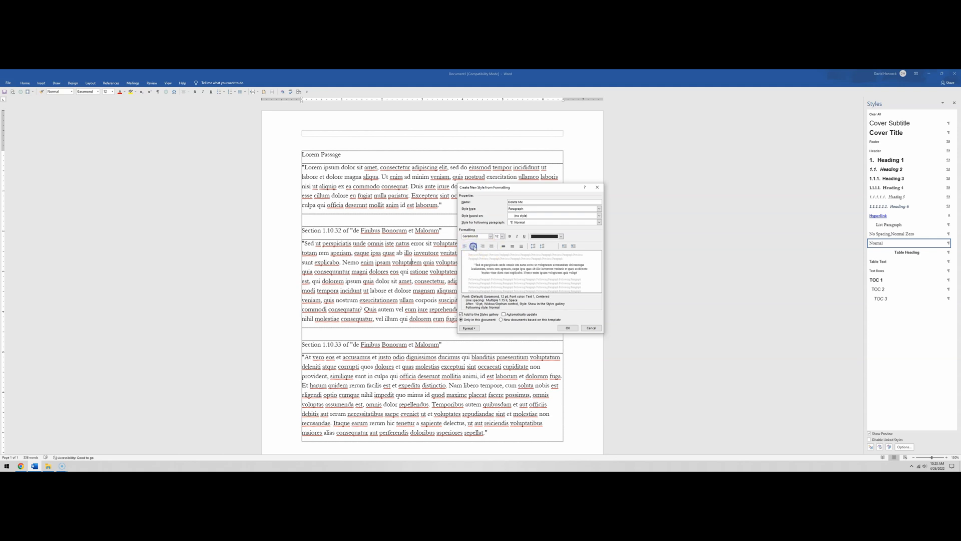
pyautogui.click(482, 246)
pyautogui.click(492, 246)
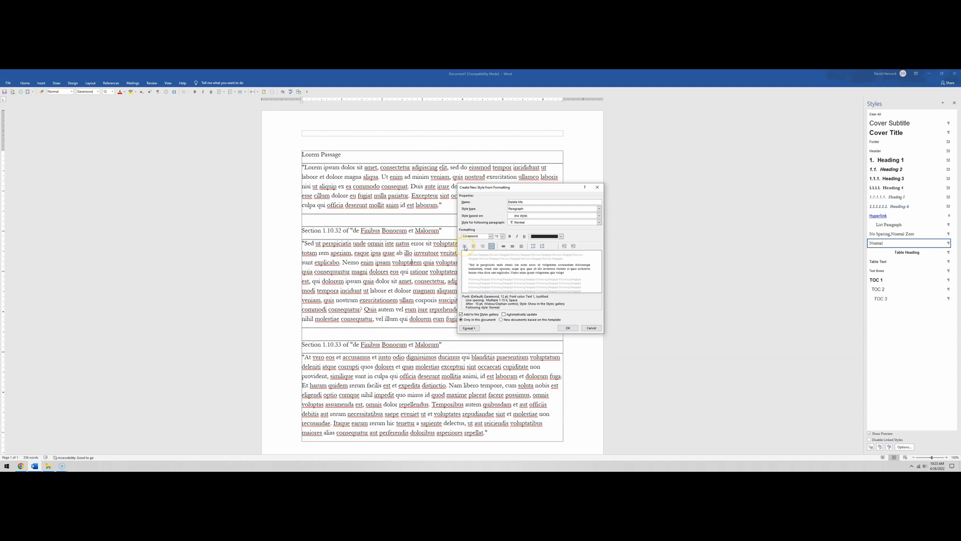
pyautogui.click(464, 247)
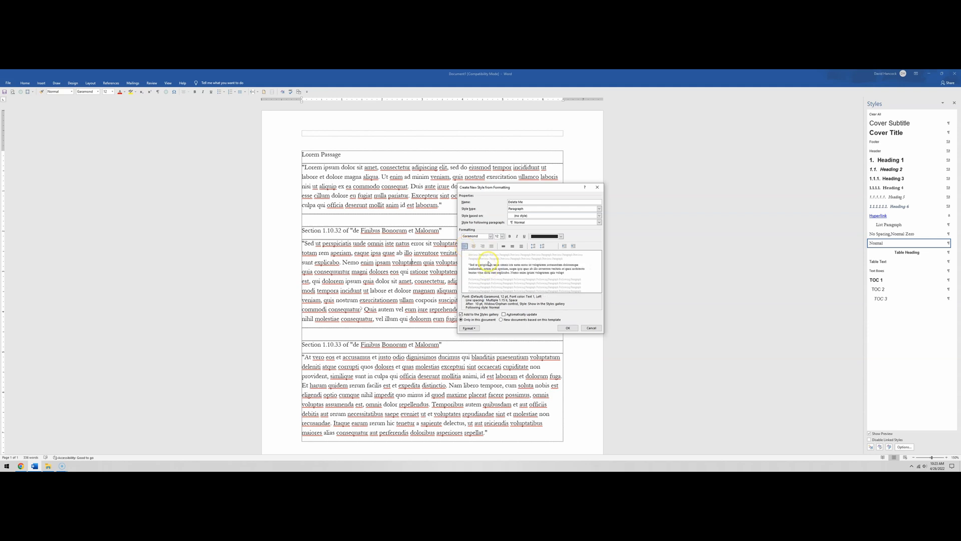
# Step: Compare justified, left and centered alignment in the style's preview, and set right alignment
pyautogui.click(492, 246)
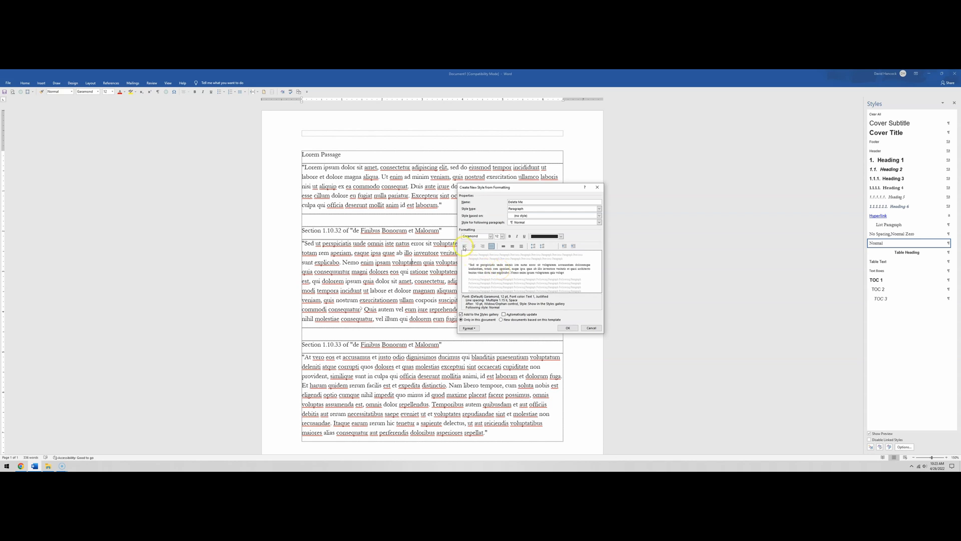
pyautogui.click(465, 246)
pyautogui.click(473, 245)
pyautogui.click(483, 246)
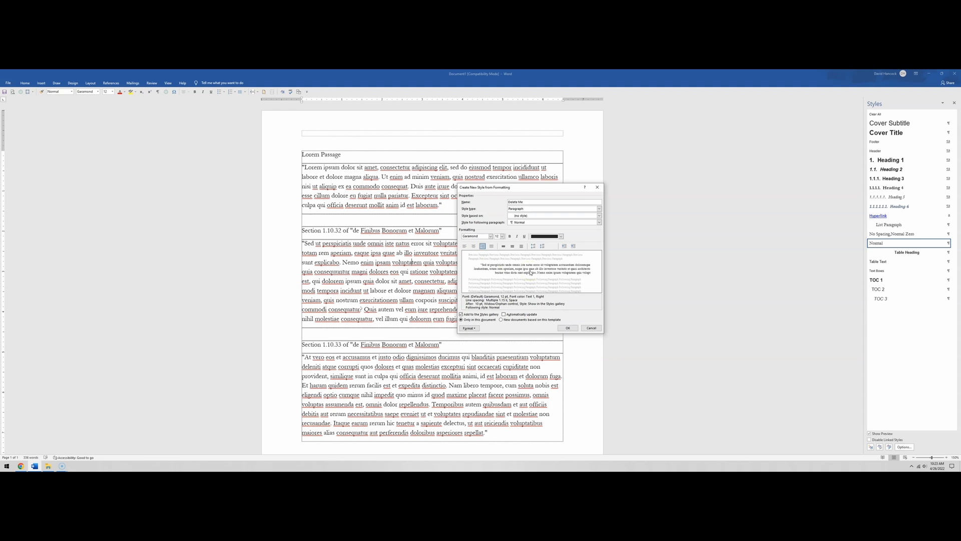
# Step: Set the style to left alignment, compare single, 1.5 and double line spacing, and settle on single
pyautogui.click(465, 246)
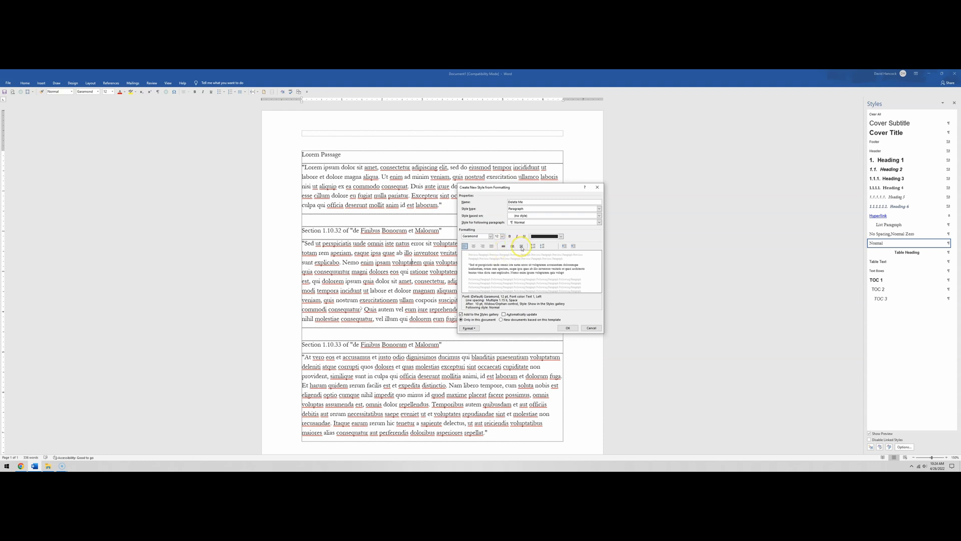
pyautogui.click(504, 246)
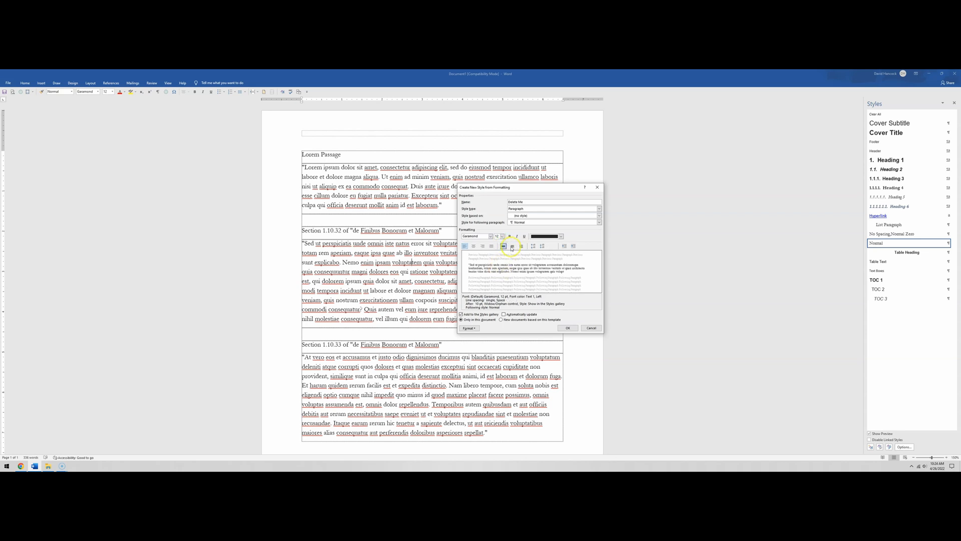
pyautogui.click(512, 246)
pyautogui.click(521, 245)
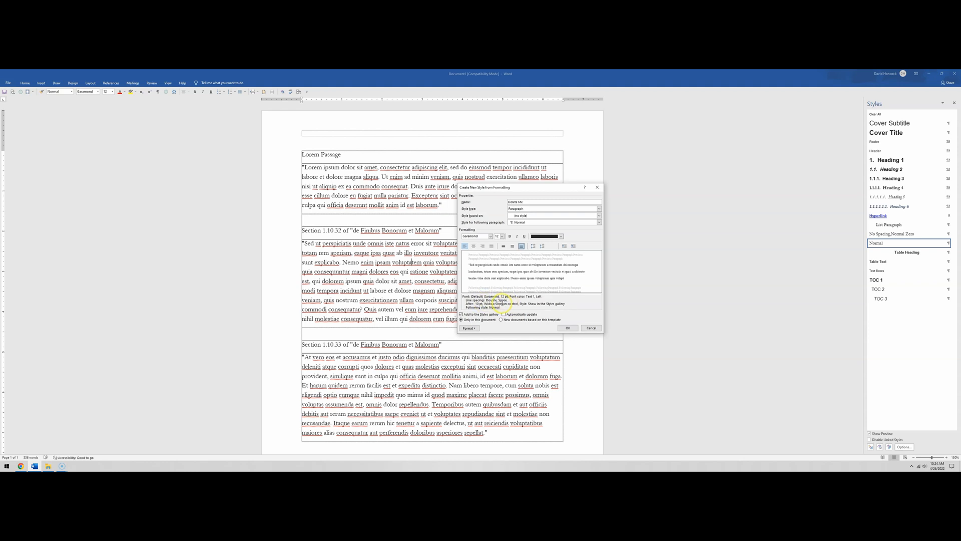
pyautogui.click(512, 247)
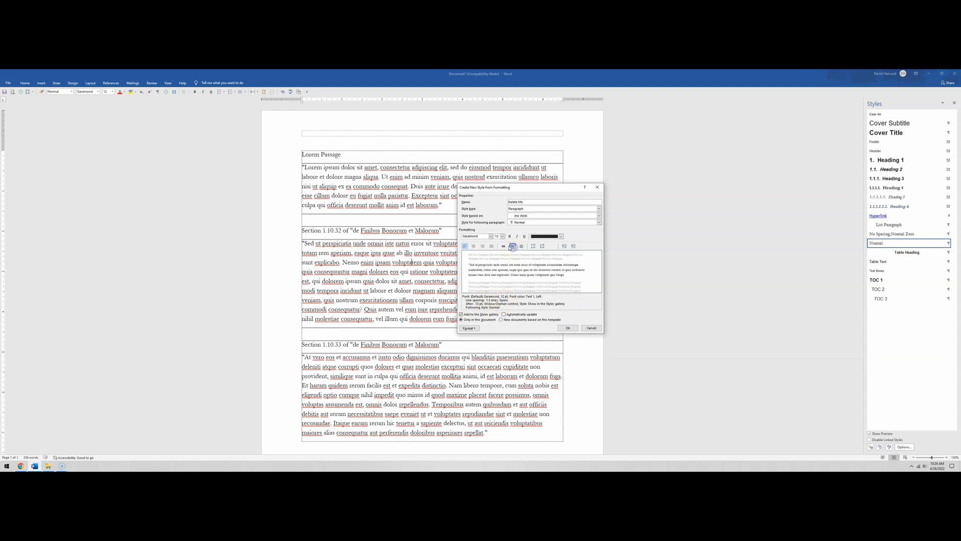
pyautogui.click(504, 247)
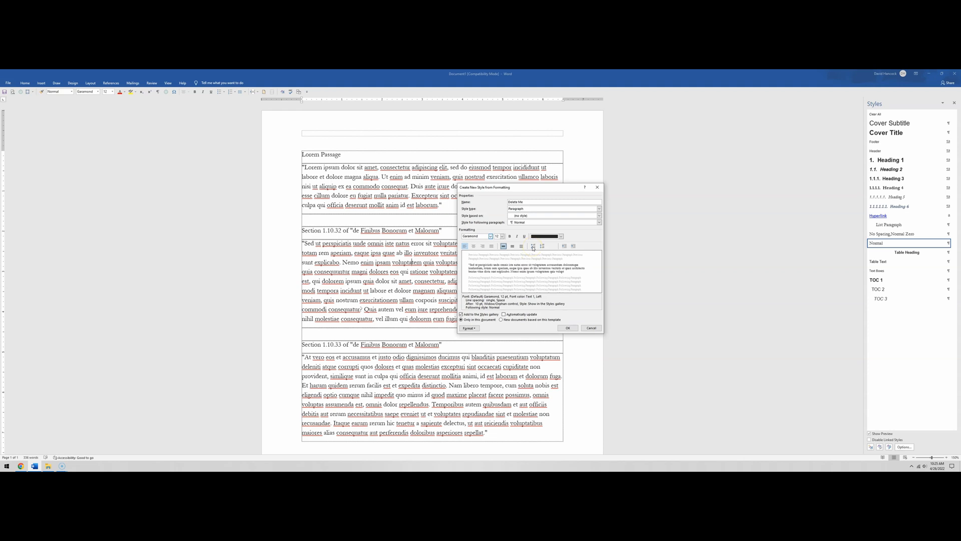
# Step: Try increasing the style's paragraph spacing, then reduce it until no space remains before or after
pyautogui.click(533, 246)
pyautogui.click(534, 246)
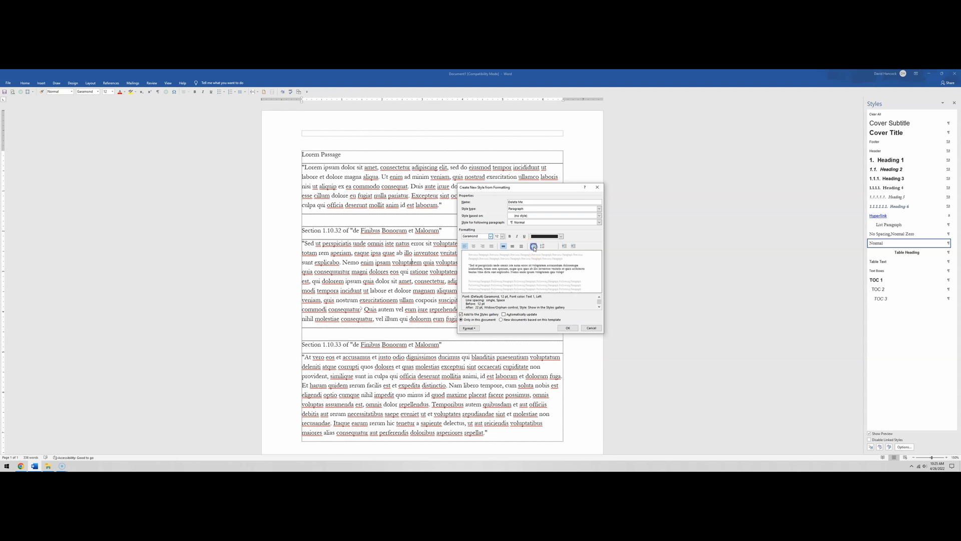
pyautogui.click(534, 246)
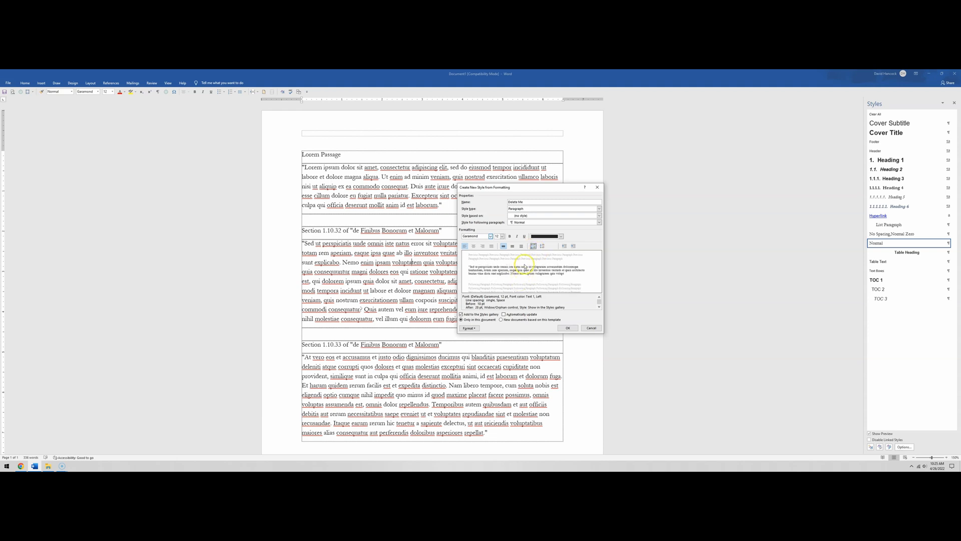
pyautogui.click(543, 246)
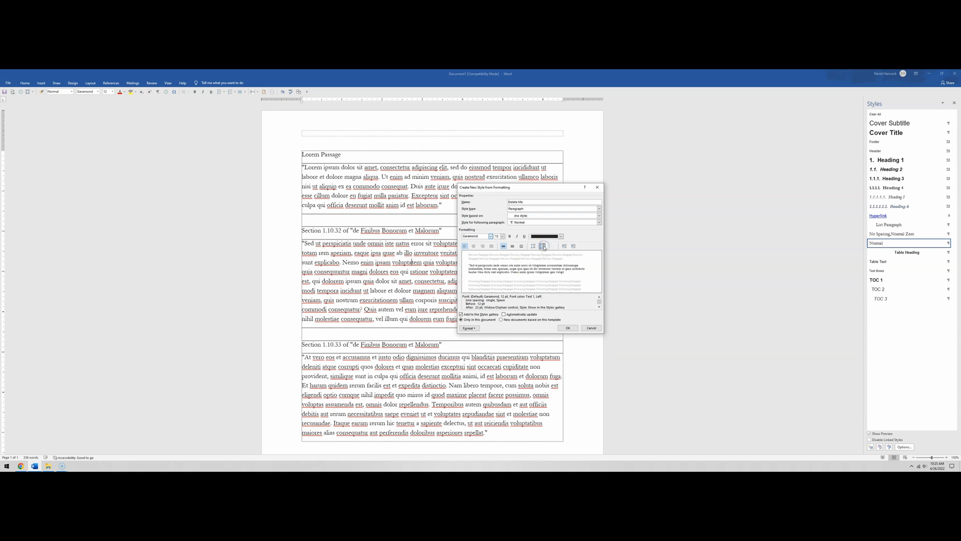
pyautogui.click(543, 247)
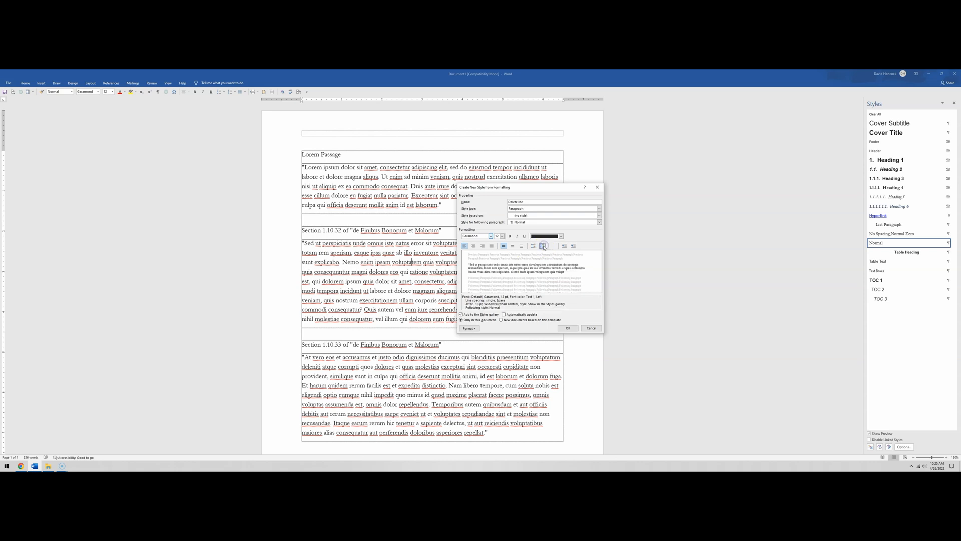
pyautogui.click(543, 247)
pyautogui.click(543, 246)
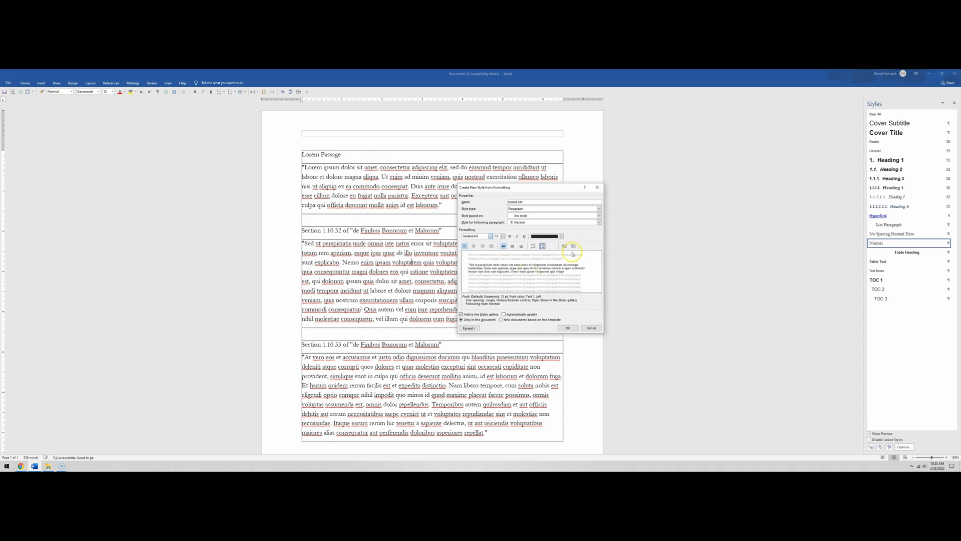
# Step: Try left indents of 0.5" and 1" for the style, and return it to no indent
pyautogui.click(564, 246)
pyautogui.click(573, 247)
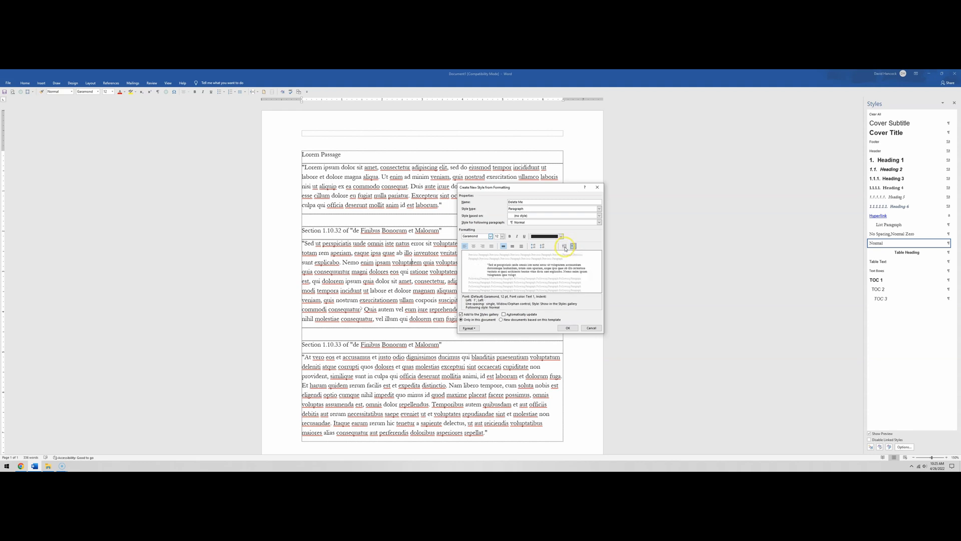
pyautogui.click(565, 247)
pyautogui.click(576, 246)
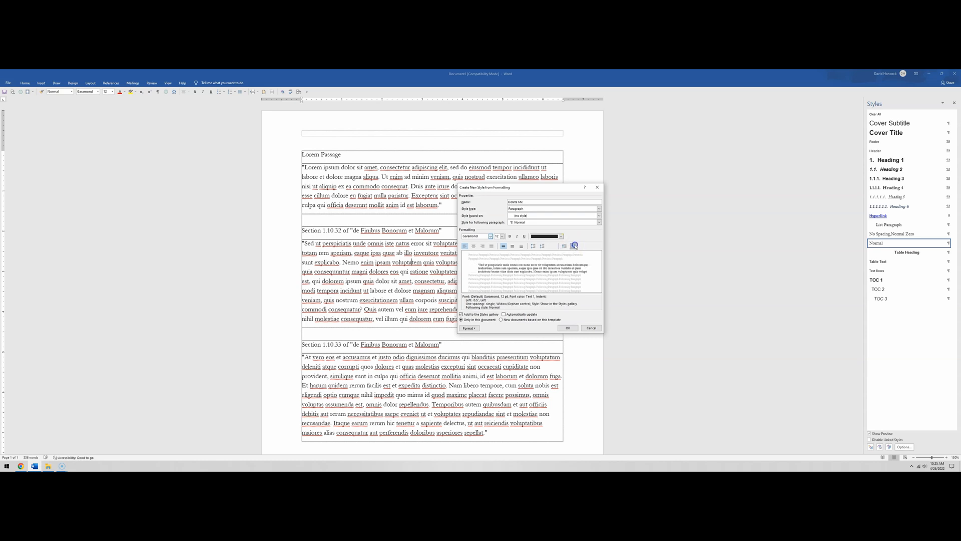
pyautogui.click(565, 247)
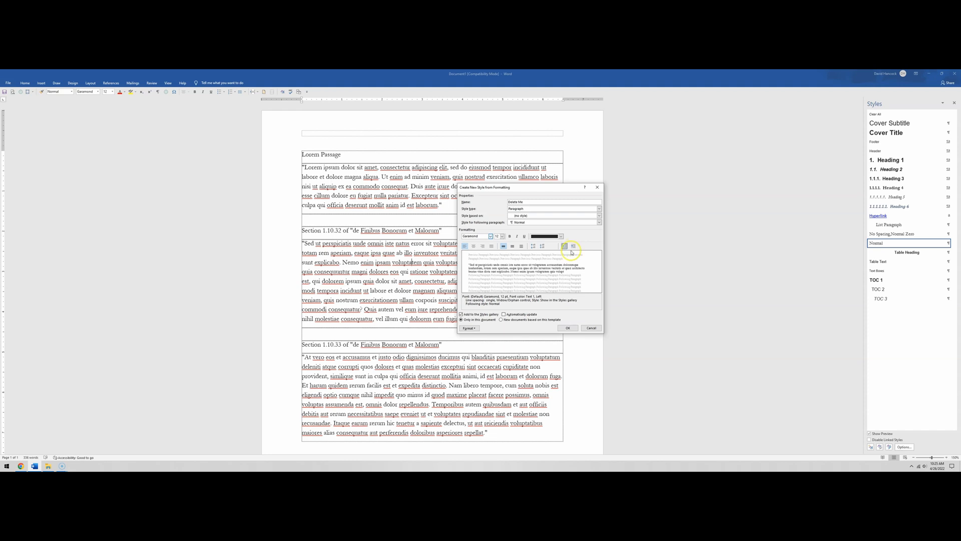
pyautogui.click(574, 246)
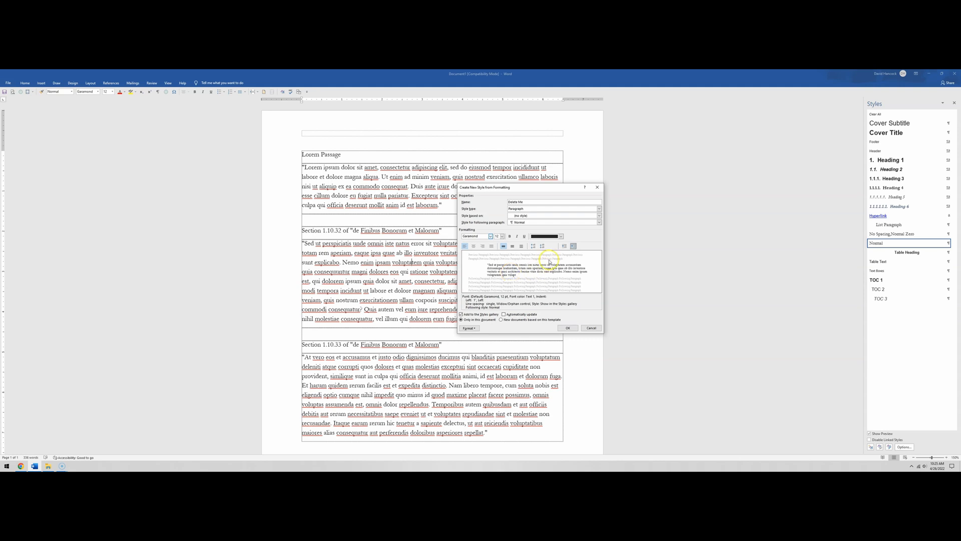
pyautogui.click(564, 246)
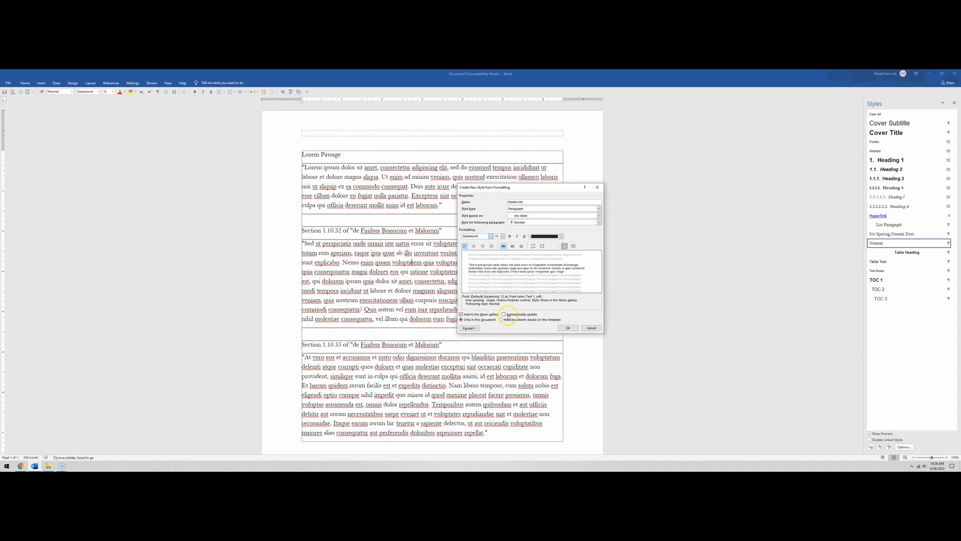
# Step: Try automatic updating for the style, turn it off again, and make the style available in new documents based on this template
pyautogui.click(504, 315)
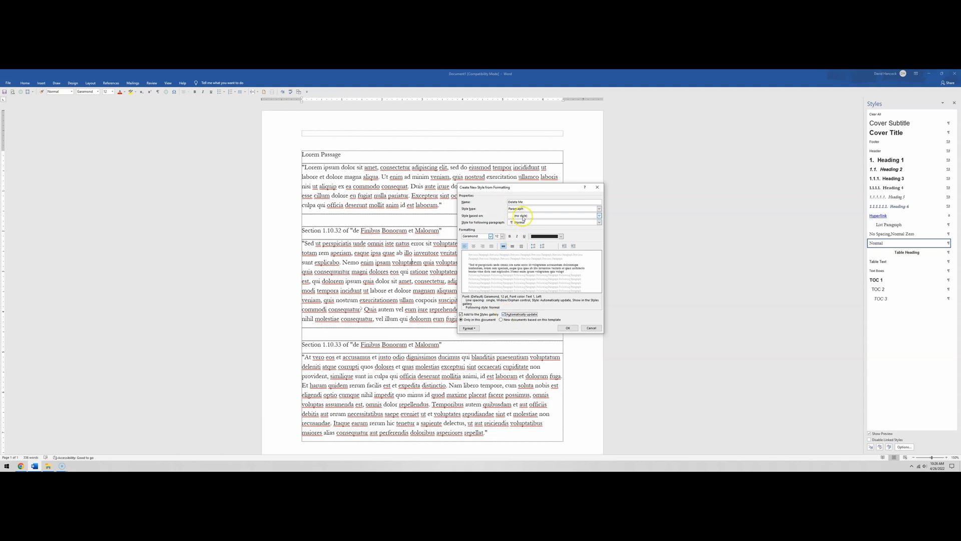
pyautogui.click(504, 314)
pyautogui.click(515, 321)
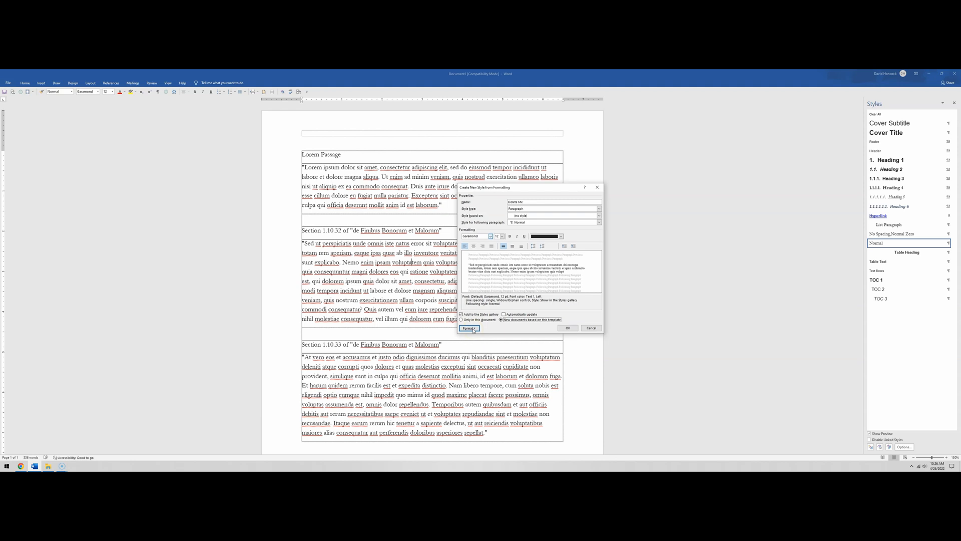
# Step: In the style's detailed font settings, set the underline style to Words only with a purple theme underline color
pyautogui.click(474, 329)
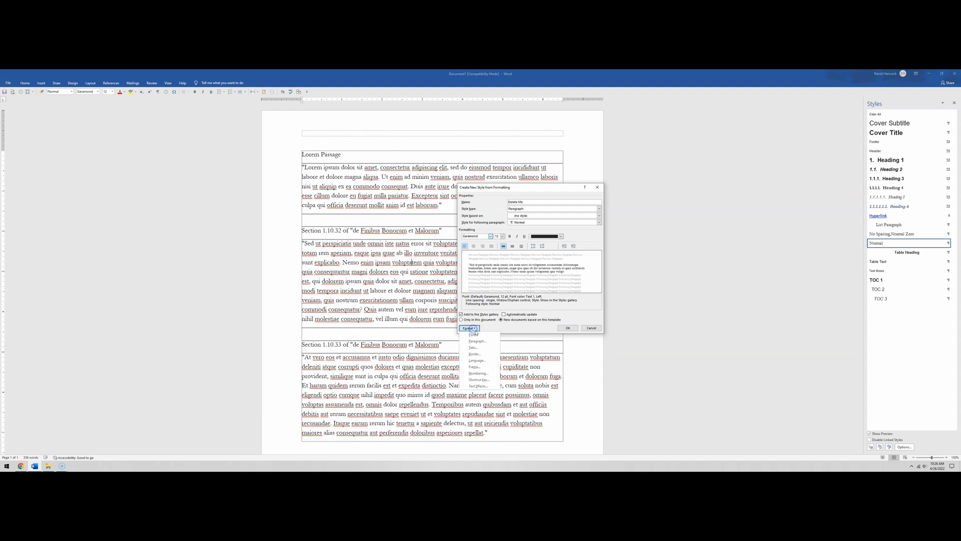
pyautogui.click(474, 335)
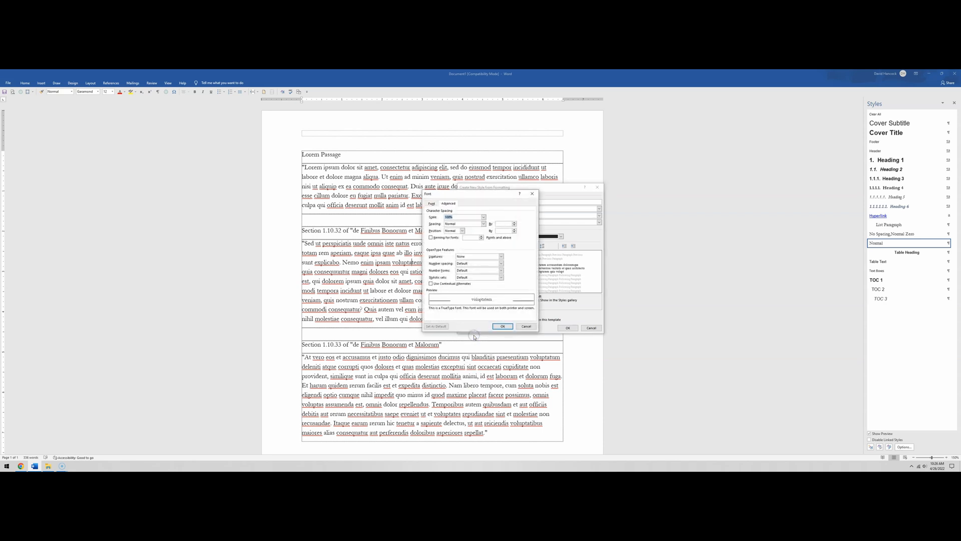
pyautogui.click(432, 203)
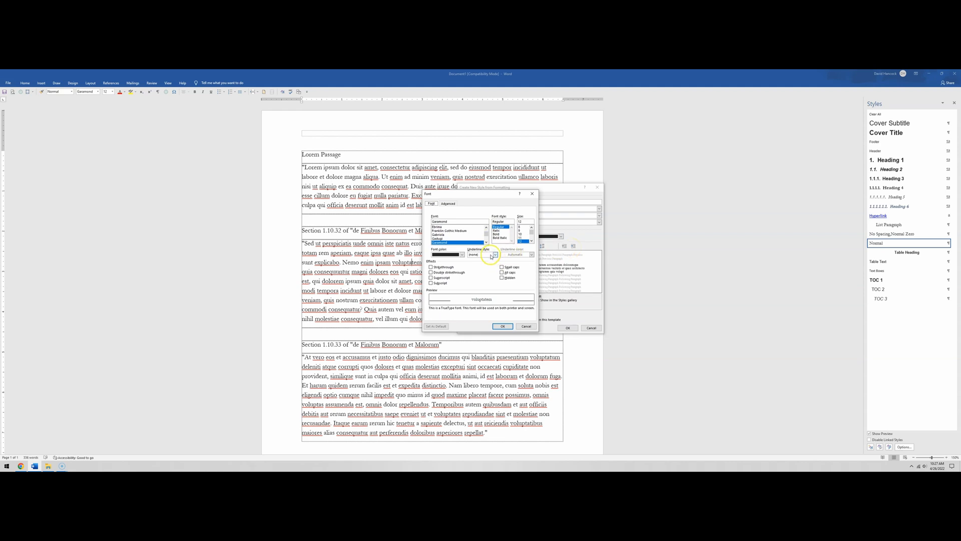
pyautogui.click(480, 256)
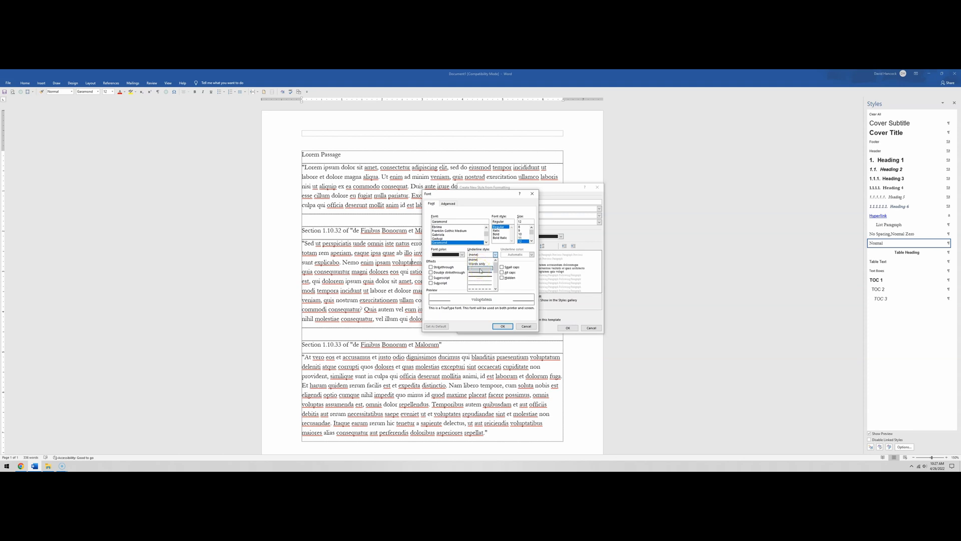
pyautogui.click(477, 264)
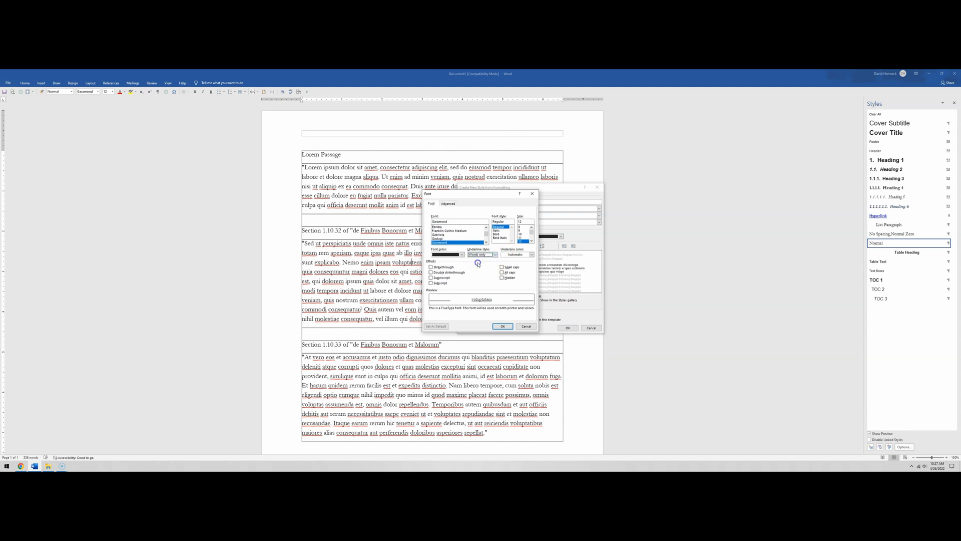
pyautogui.click(516, 256)
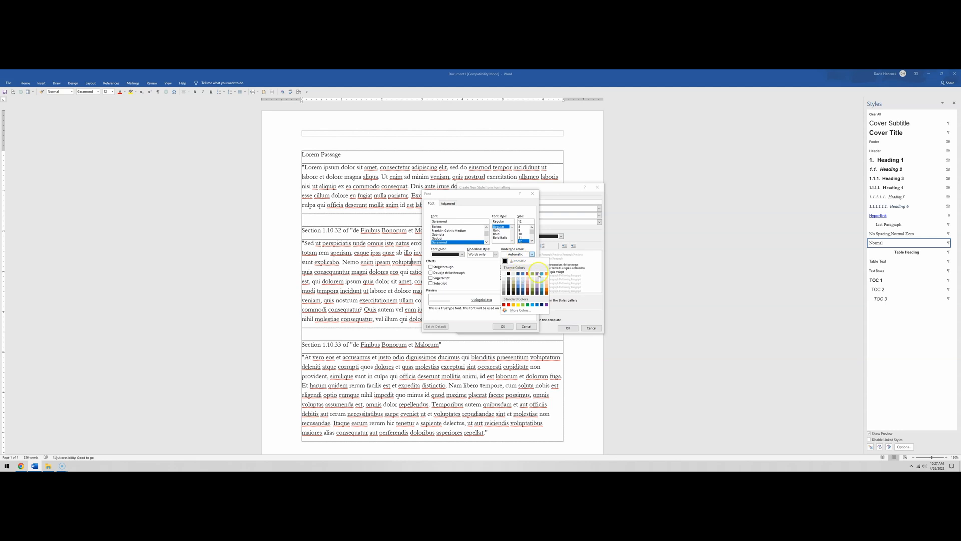
pyautogui.click(539, 274)
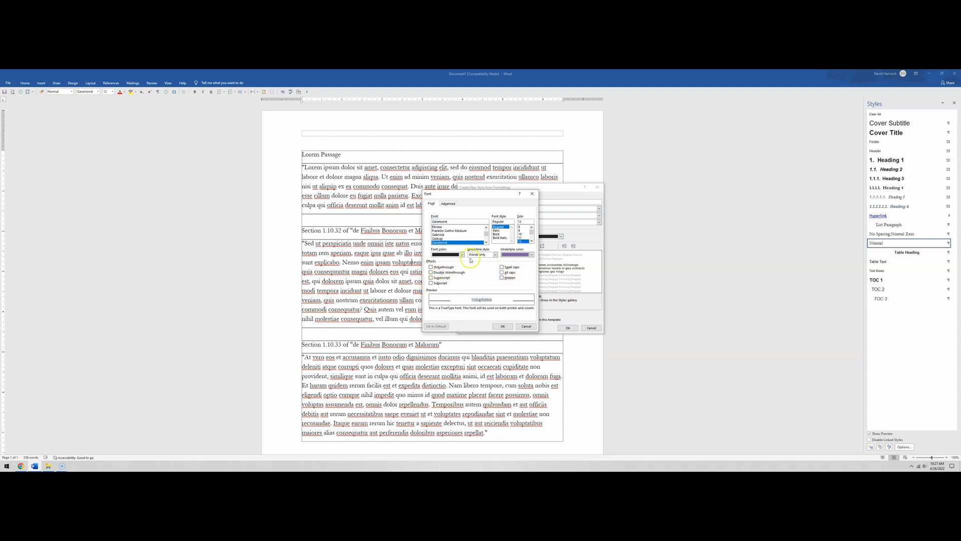
# Step: Try the Hidden and All caps effects on the style's font, and turn both off again
pyautogui.click(503, 278)
pyautogui.click(444, 304)
pyautogui.click(518, 278)
pyautogui.click(502, 272)
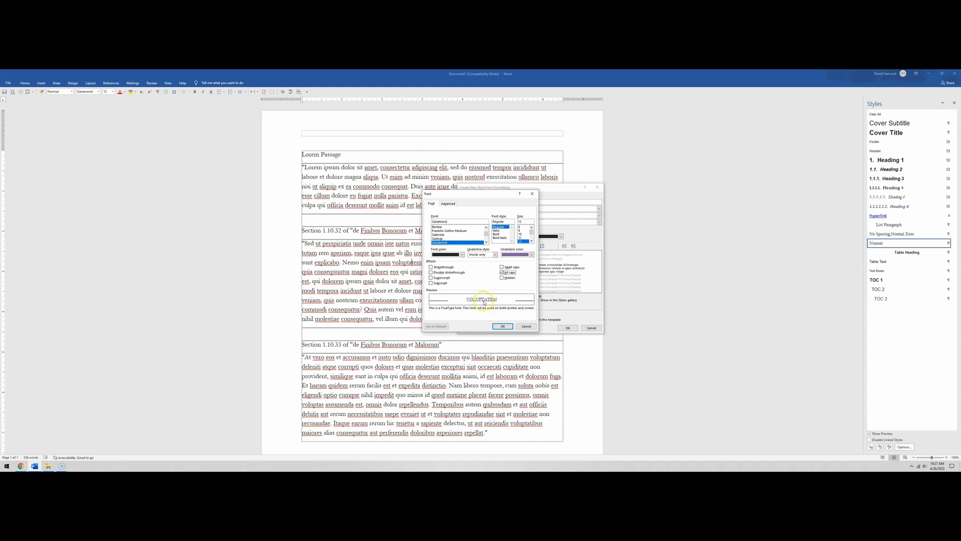
pyautogui.click(501, 273)
pyautogui.press('Up')
# Step: Try a 200% character scale and a narrower one in the advanced font settings, and return the scale to 100%
pyautogui.click(448, 205)
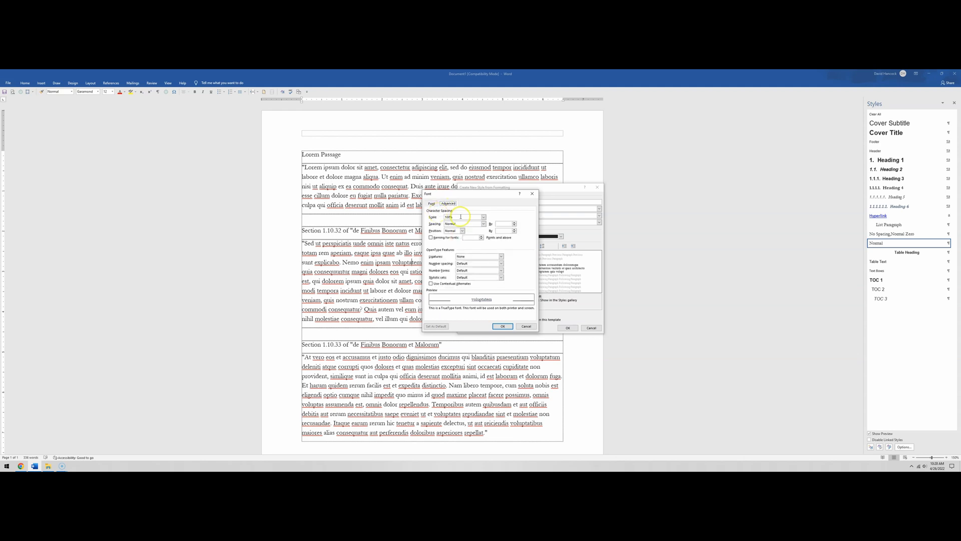
pyautogui.click(484, 217)
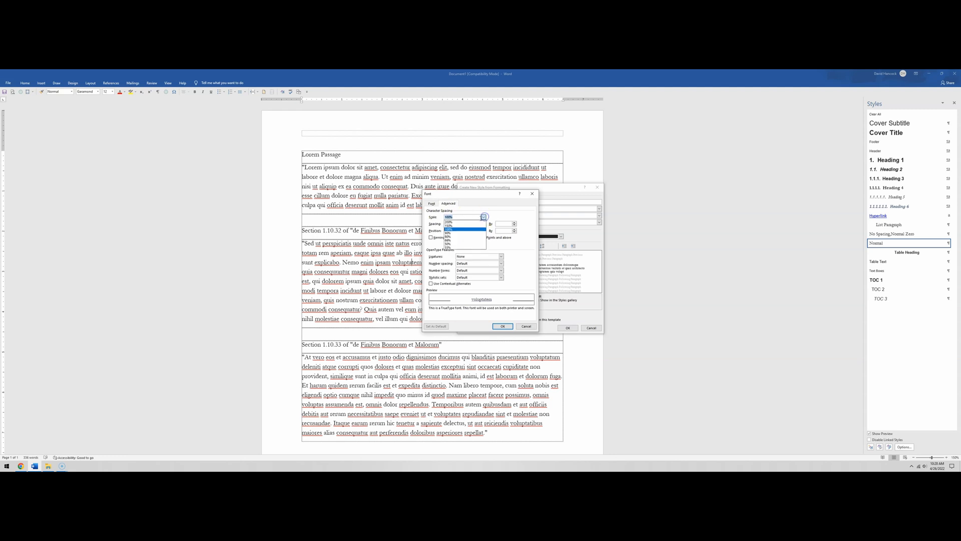
pyautogui.click(461, 222)
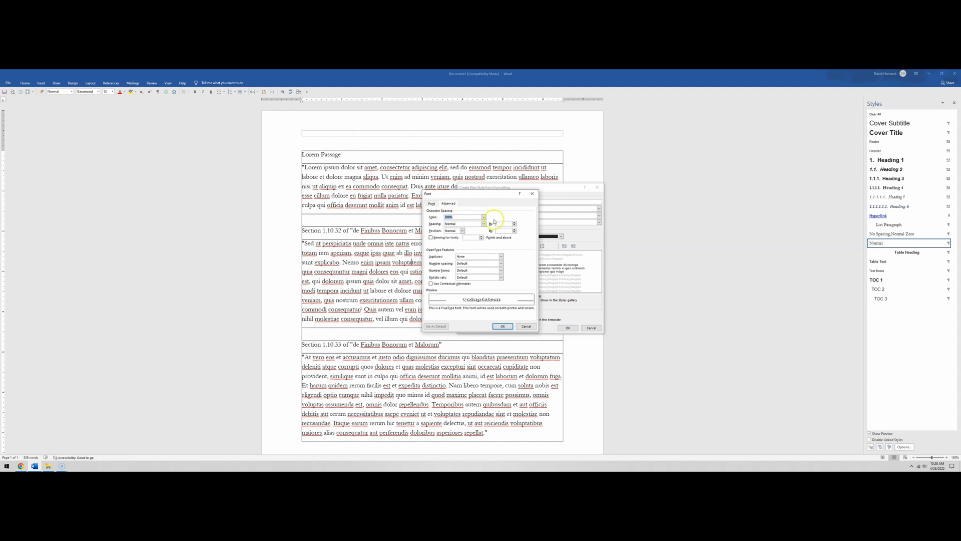
pyautogui.click(484, 217)
pyautogui.click(476, 237)
pyautogui.click(484, 217)
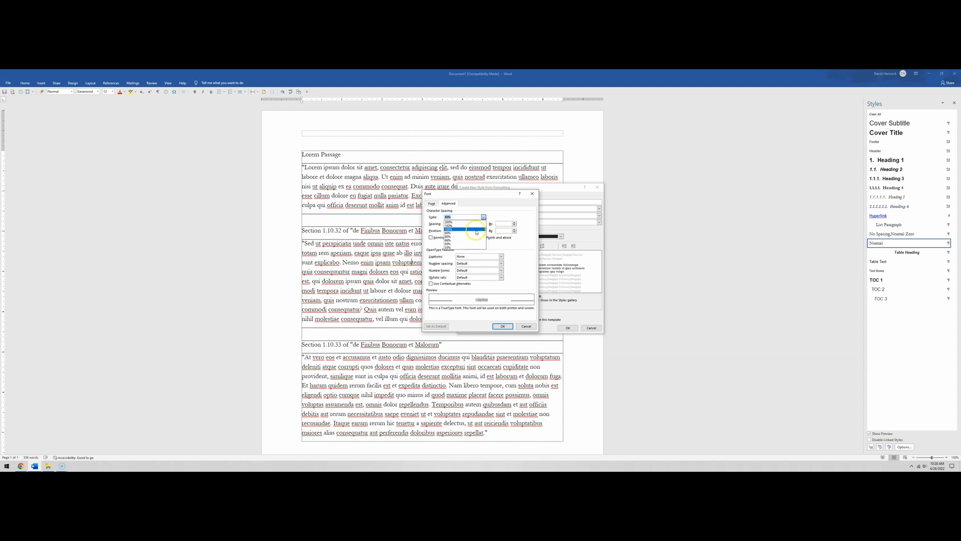
pyautogui.click(470, 229)
# Step: Try Expanded and Condensed character spacing for the style's font, and return it to Normal
pyautogui.click(484, 223)
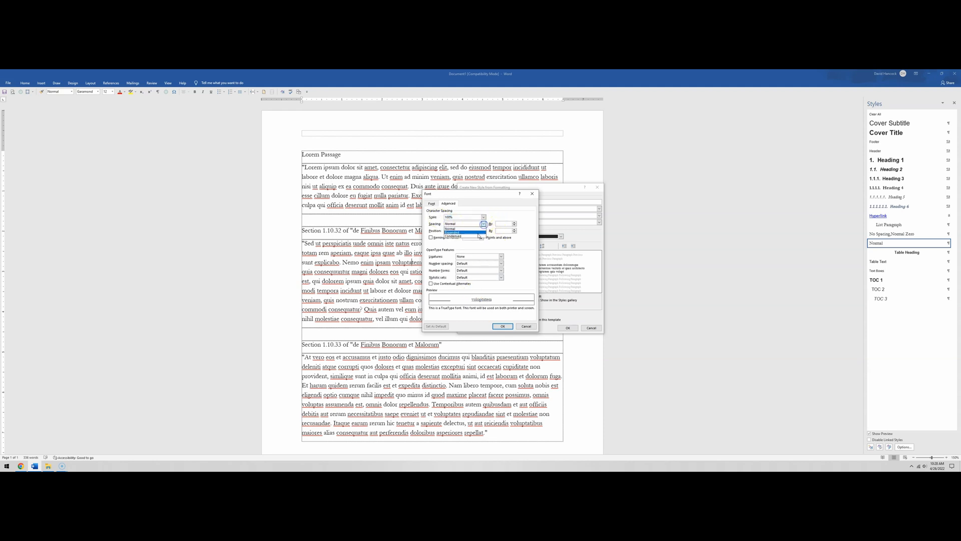
pyautogui.click(451, 232)
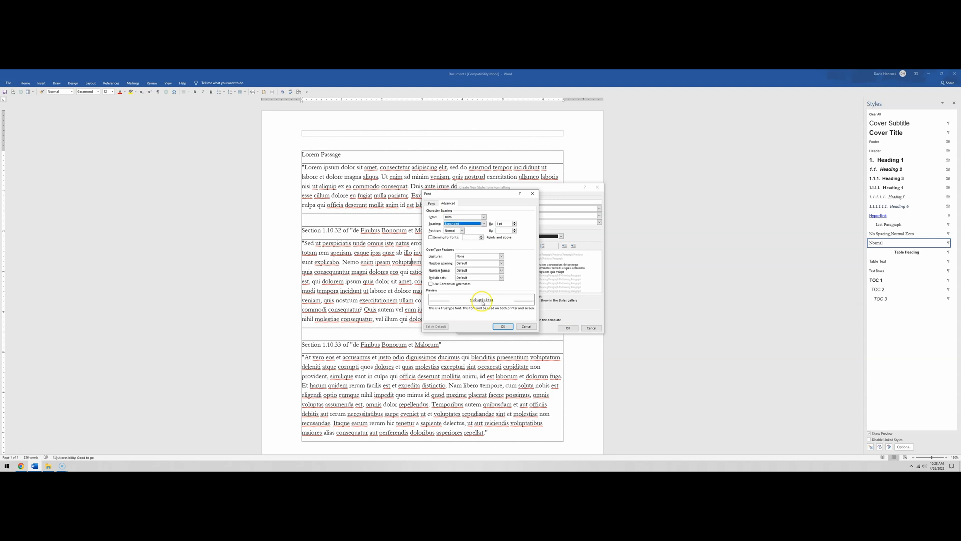
pyautogui.click(483, 224)
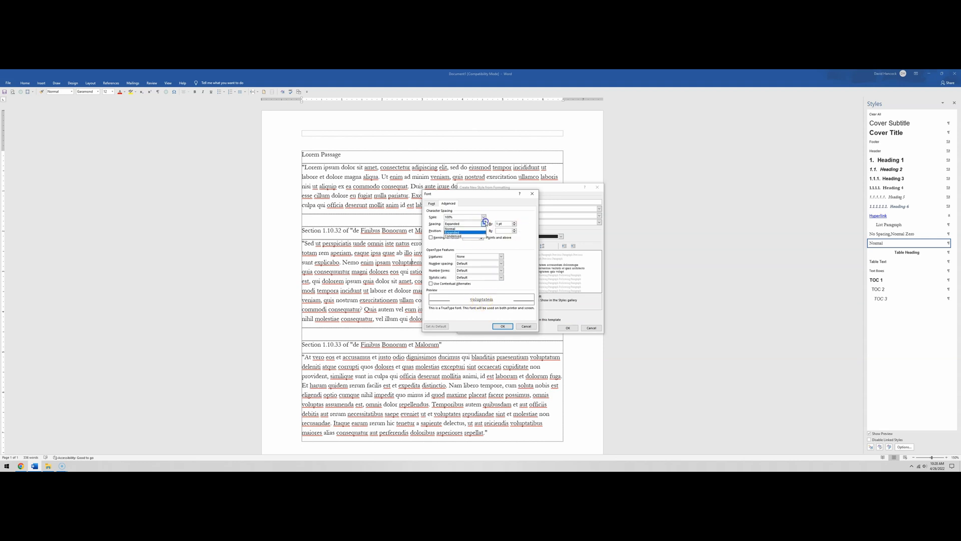
pyautogui.click(472, 236)
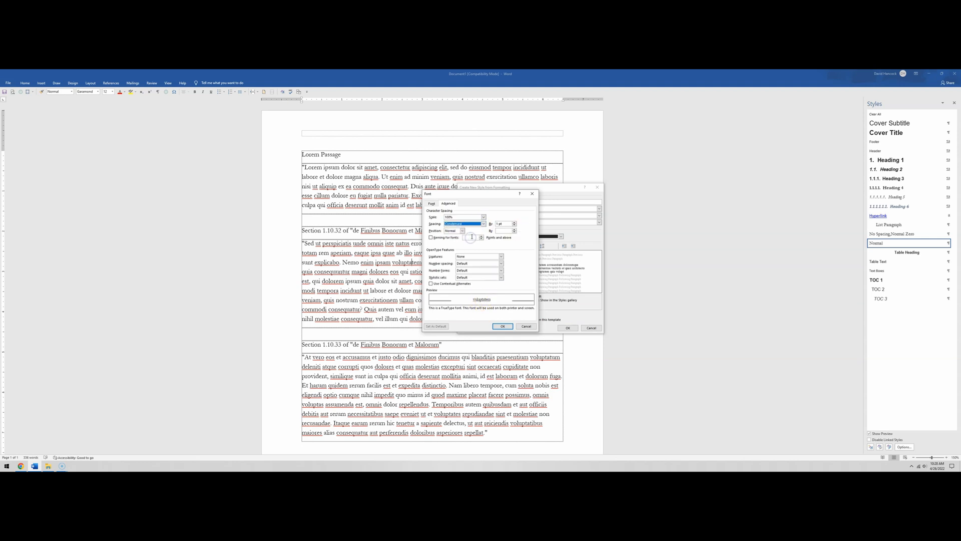
pyautogui.click(483, 224)
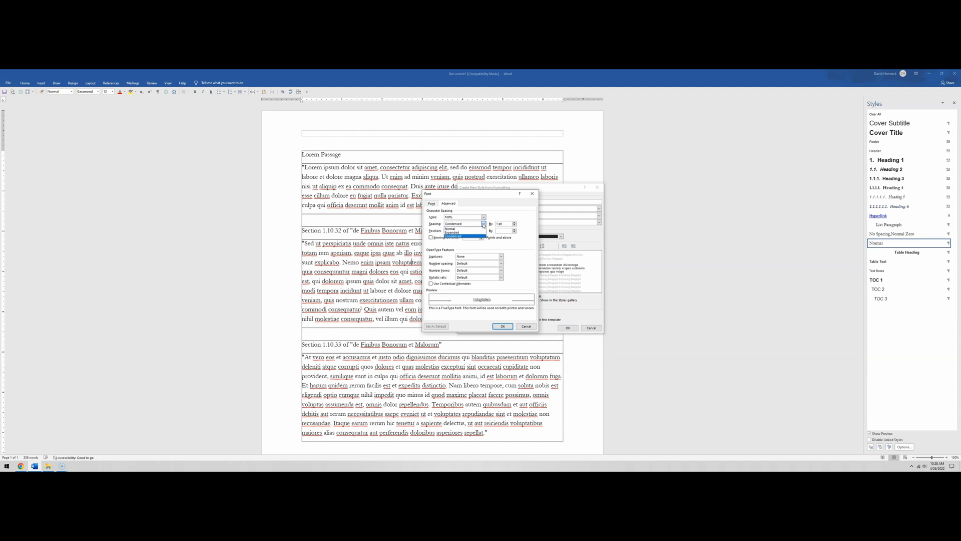
pyautogui.click(463, 229)
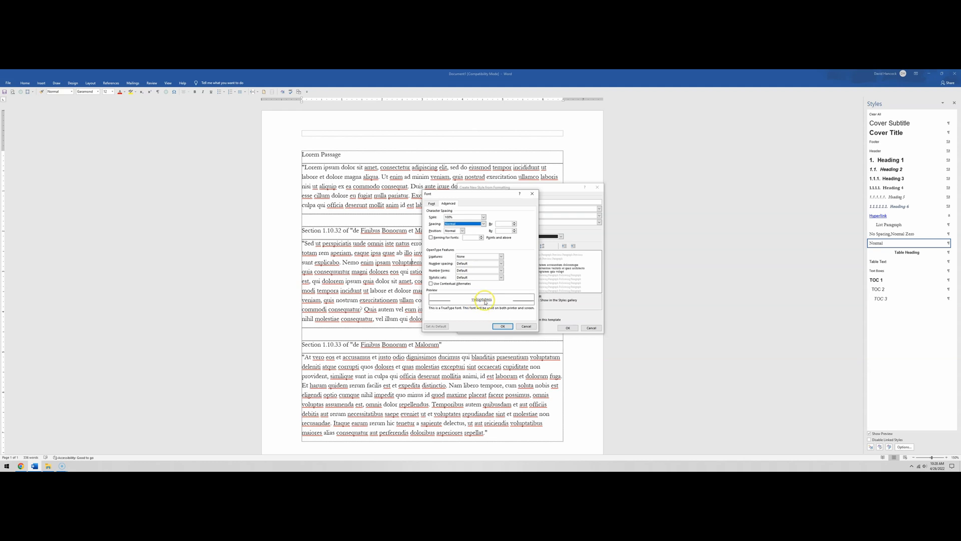
# Step: Look over the number spacing choices and the basic font settings, and close the font settings without applying changes
pyautogui.click(501, 263)
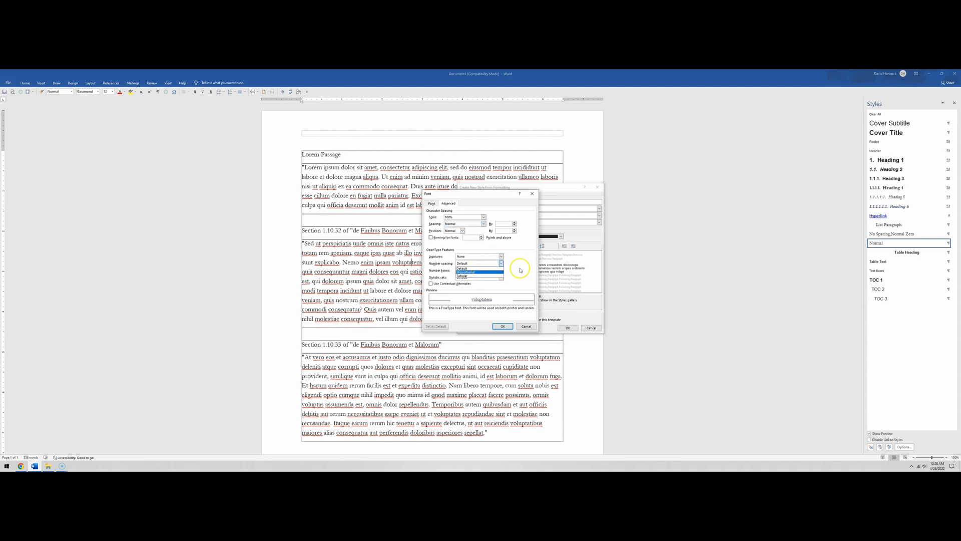
pyautogui.click(514, 264)
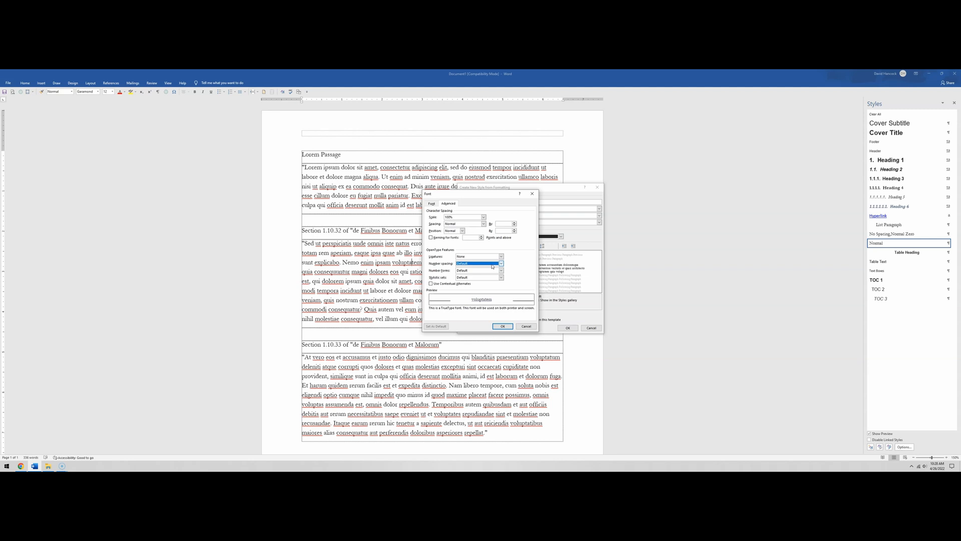
pyautogui.click(527, 327)
pyautogui.click(431, 204)
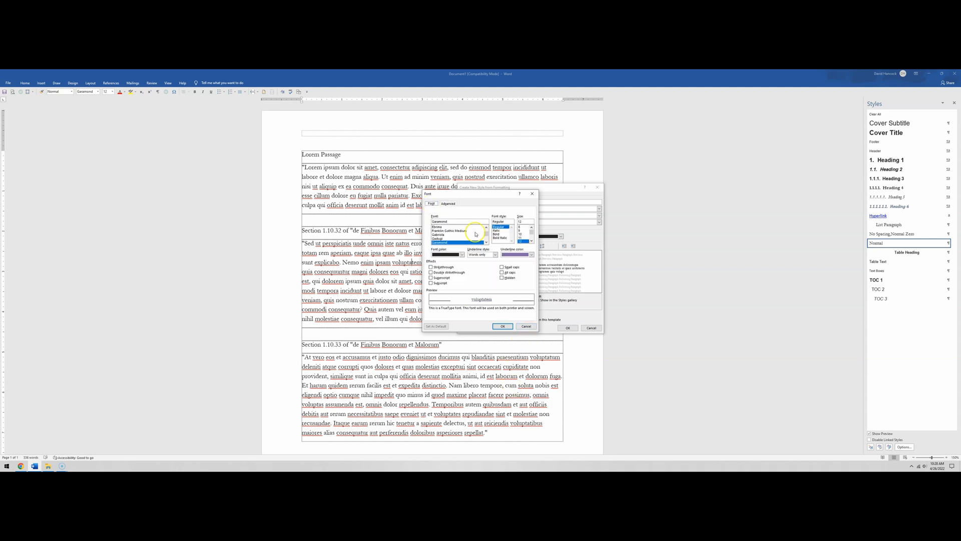
pyautogui.click(526, 328)
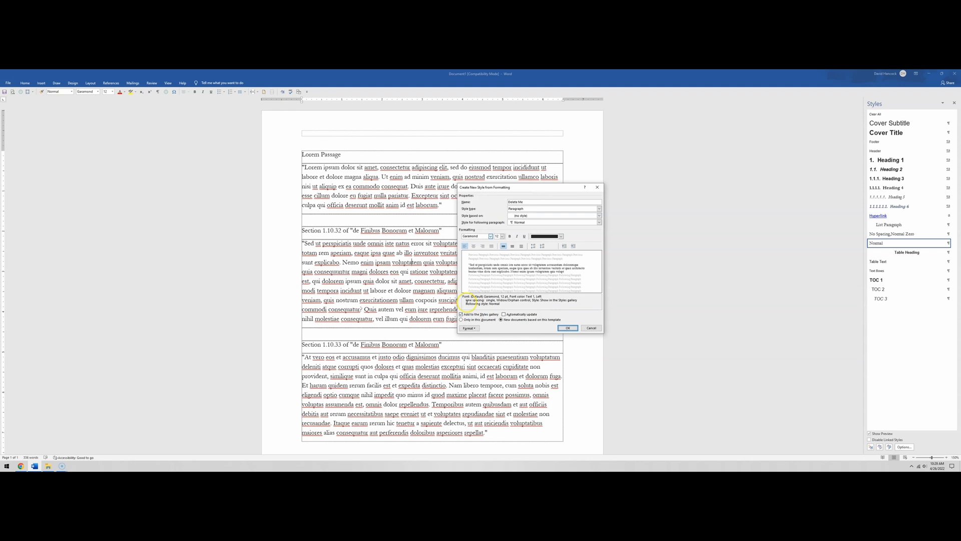
# Step: Open the style's paragraph settings and look through the alignment and outline level choices, keeping Left and Body Text
pyautogui.click(475, 329)
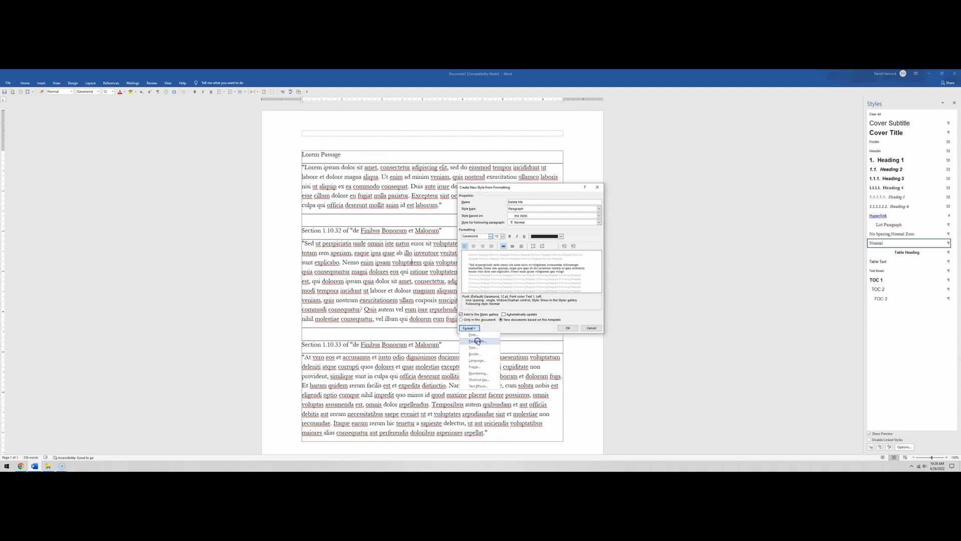
pyautogui.click(477, 341)
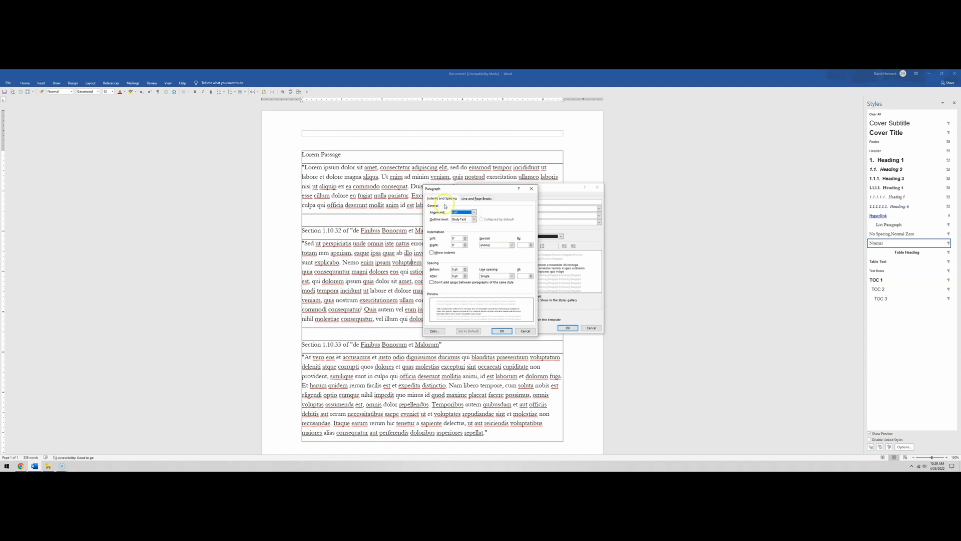
pyautogui.click(473, 213)
pyautogui.click(492, 227)
pyautogui.click(474, 219)
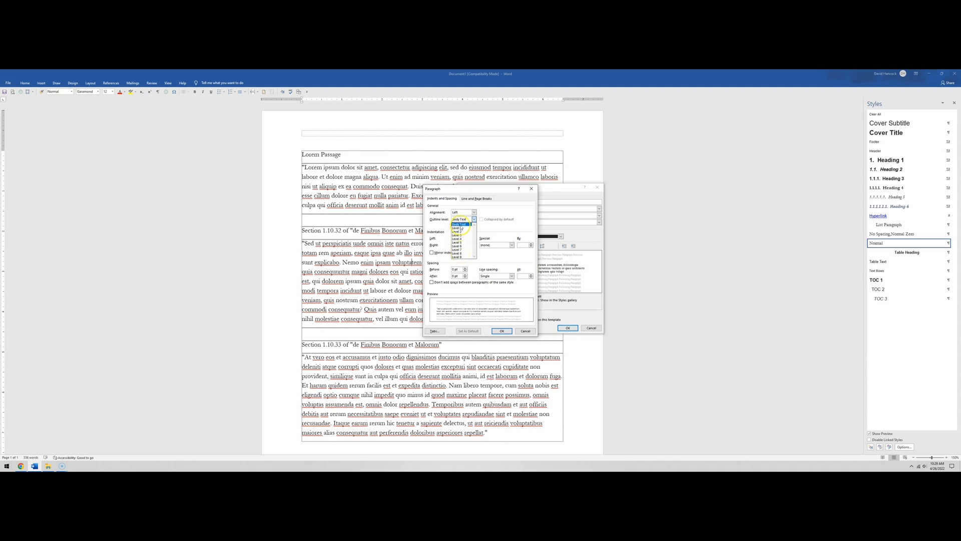
pyautogui.click(456, 224)
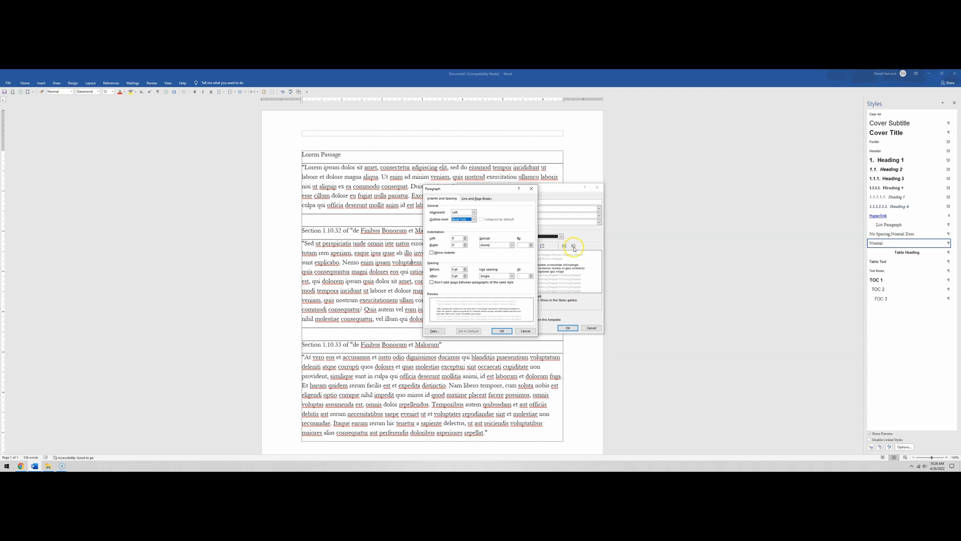
# Step: Try a larger left indent for the style, return it to 0", and keep the special indentation at (none)
pyautogui.click(465, 237)
pyautogui.click(465, 237)
pyautogui.click(465, 237)
pyautogui.click(464, 239)
pyautogui.click(464, 241)
pyautogui.click(464, 241)
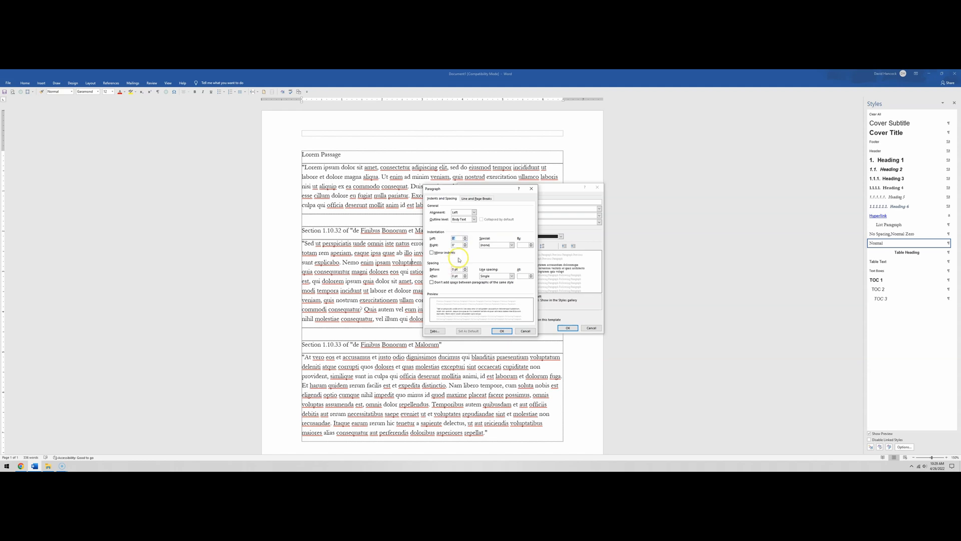
pyautogui.click(511, 245)
pyautogui.click(486, 233)
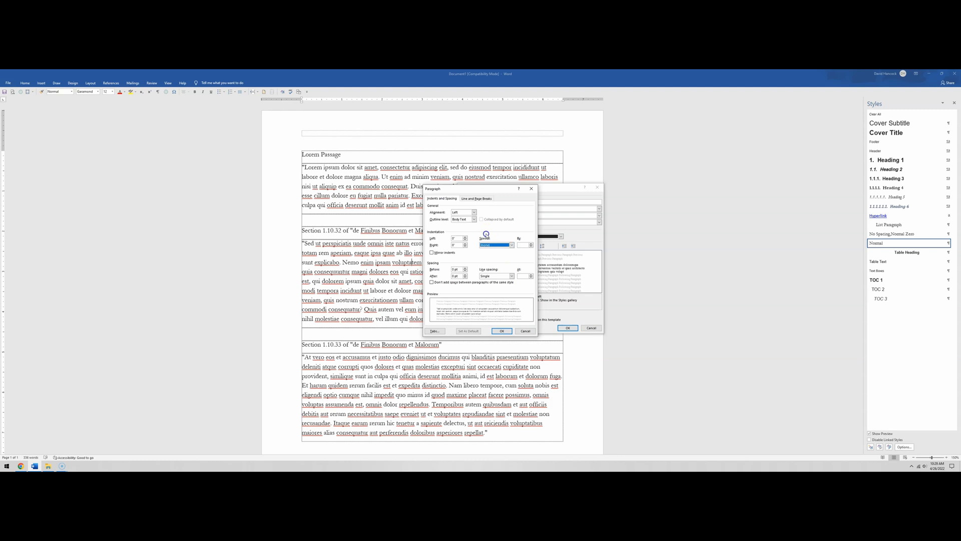
# Step: Try a left indent together with a First line special indentation, and return only the left indent to 0"
pyautogui.click(465, 238)
pyautogui.click(511, 245)
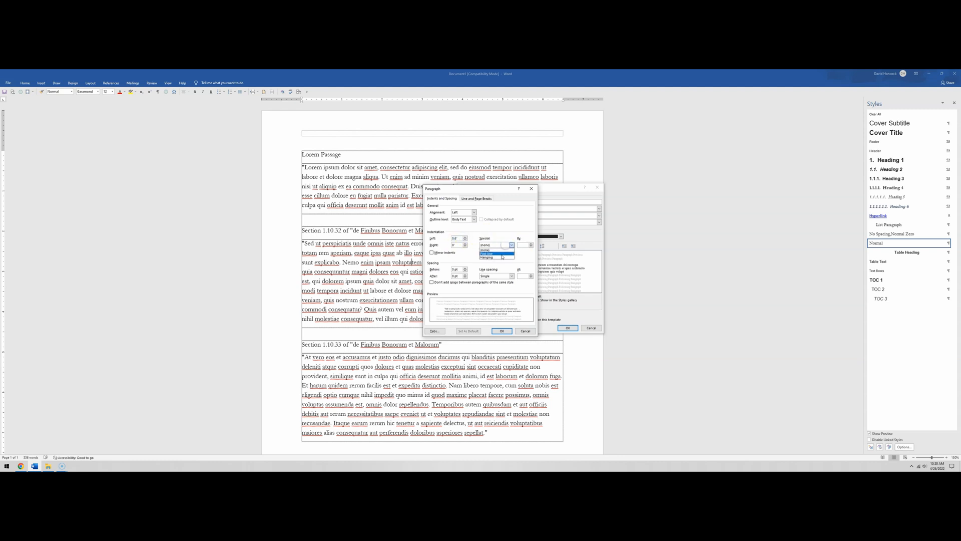
pyautogui.click(502, 256)
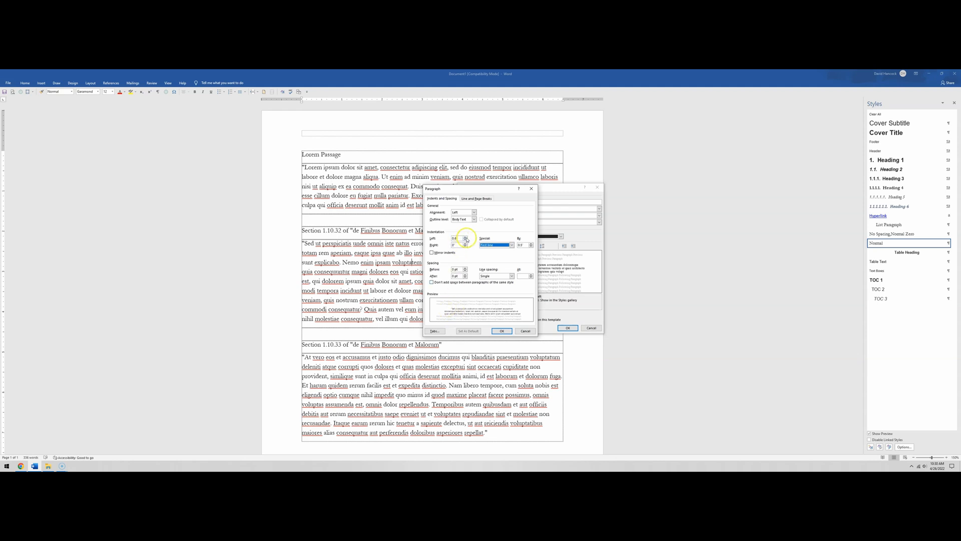
pyautogui.click(465, 243)
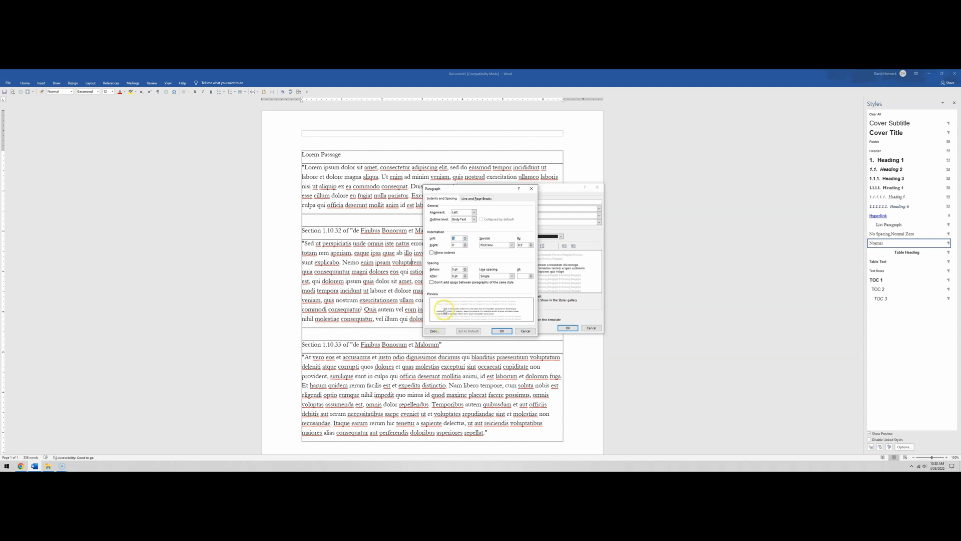
# Step: Try the Hanging special indentation for the style, and return it to First line
pyautogui.click(511, 245)
pyautogui.click(505, 257)
pyautogui.click(512, 245)
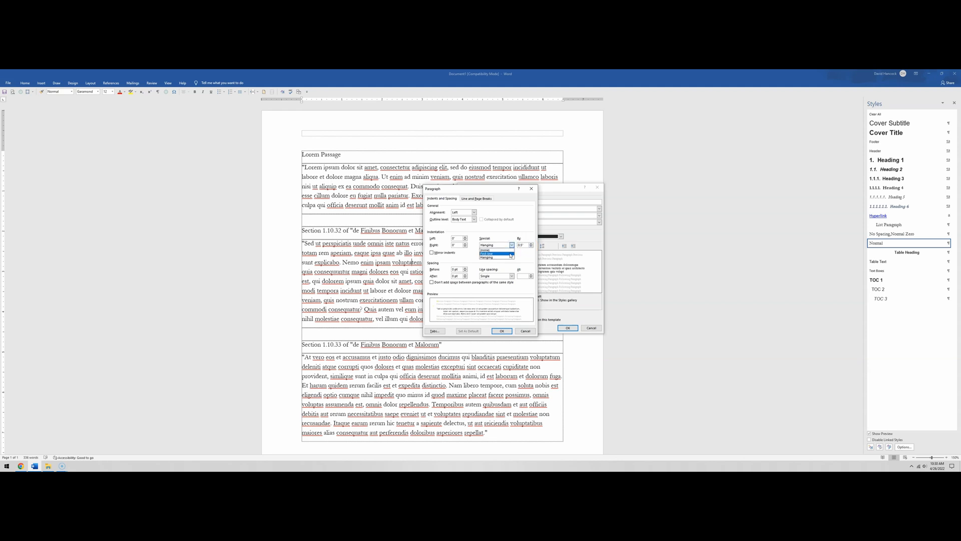
pyautogui.click(508, 253)
# Step: Increase the style's first-line indent to 1"
pyautogui.click(531, 244)
pyautogui.click(530, 243)
pyautogui.click(531, 244)
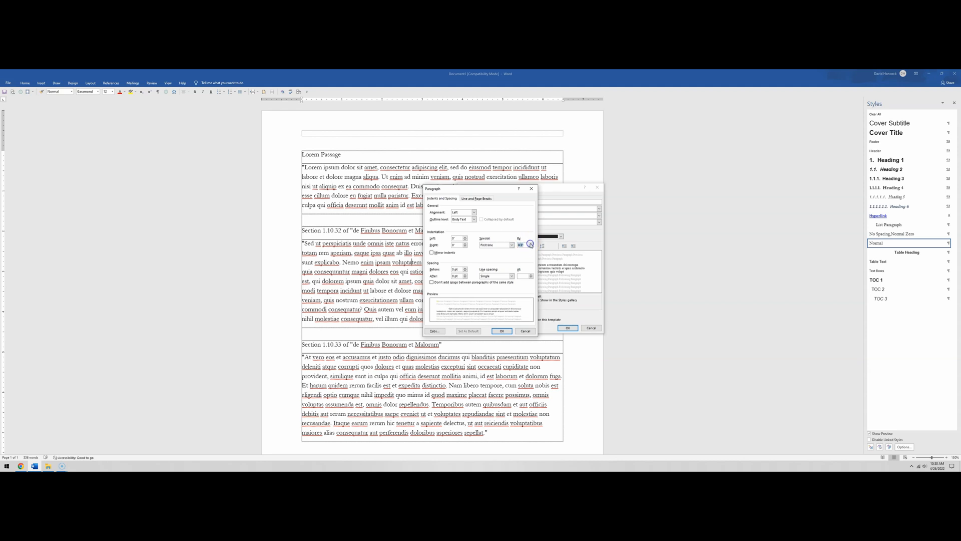
pyautogui.click(530, 243)
pyautogui.click(530, 243)
# Step: Try the Mirror indents option in the paragraph settings, and turn it off again
pyautogui.click(433, 252)
pyautogui.click(432, 253)
pyautogui.click(432, 253)
pyautogui.click(489, 246)
# Step: Try a larger spacing before the paragraph, and return it to 0 pt
pyautogui.click(465, 268)
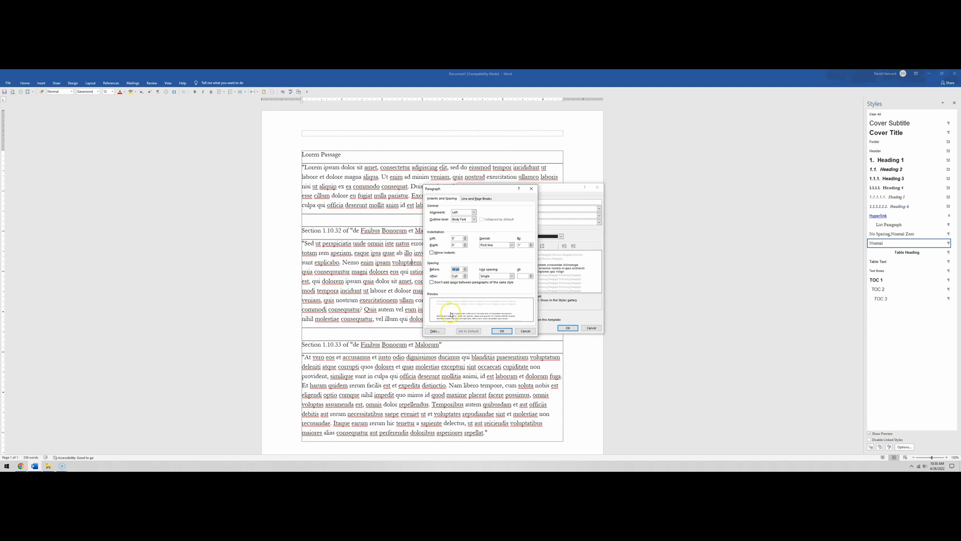
pyautogui.click(465, 268)
pyautogui.click(465, 268)
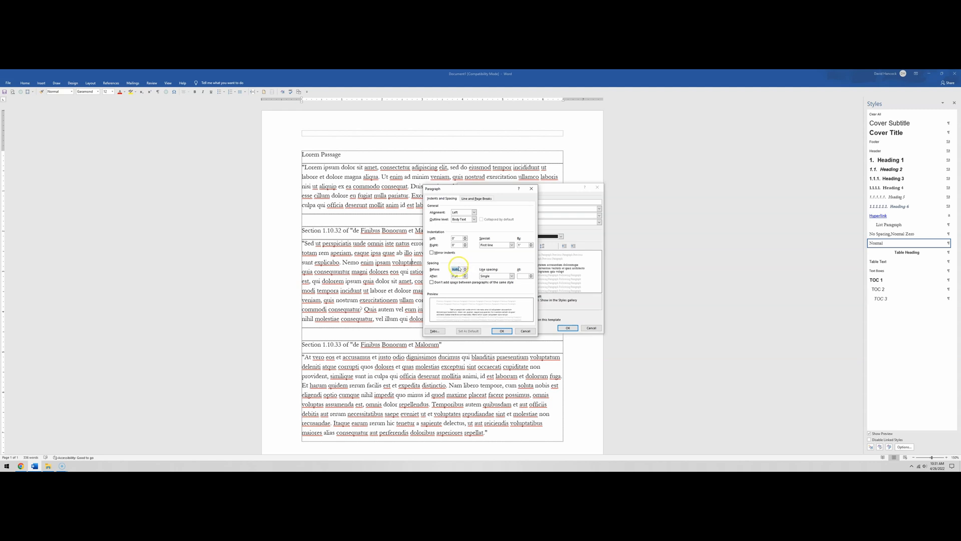
pyautogui.click(465, 268)
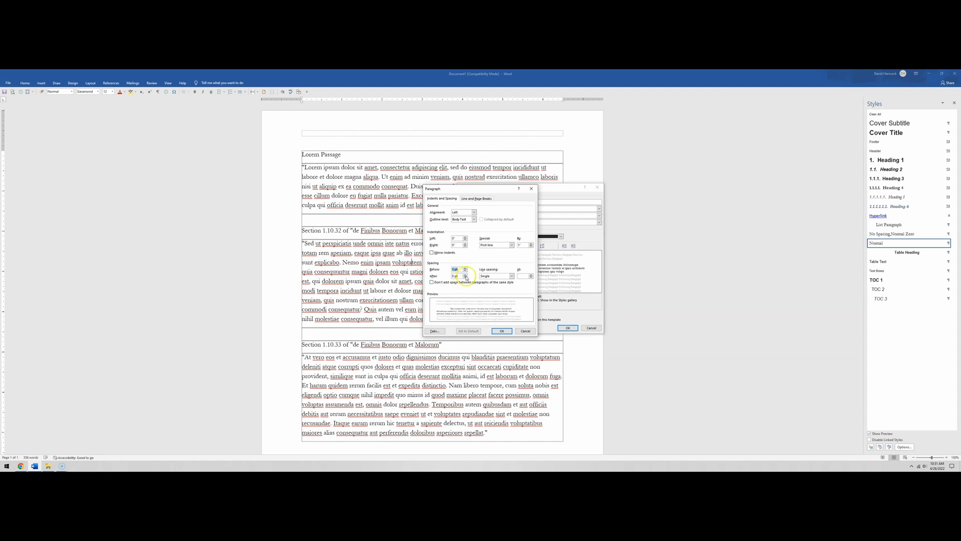
# Step: Try a larger spacing after the paragraph, and return it to 0 pt
pyautogui.click(466, 274)
pyautogui.click(465, 274)
pyautogui.click(465, 275)
pyautogui.click(465, 274)
pyautogui.click(465, 274)
pyautogui.click(465, 274)
pyautogui.click(465, 278)
pyautogui.click(465, 277)
pyautogui.click(465, 278)
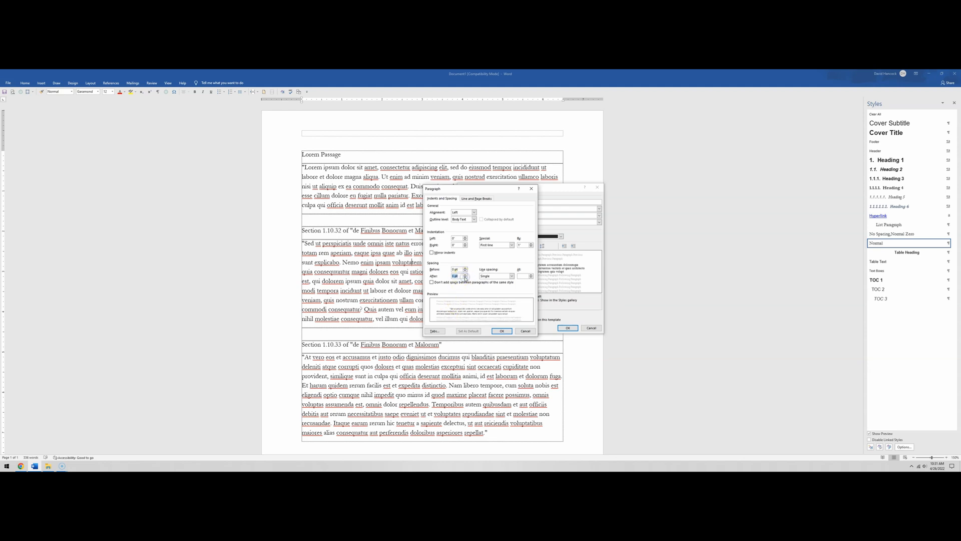
pyautogui.click(465, 277)
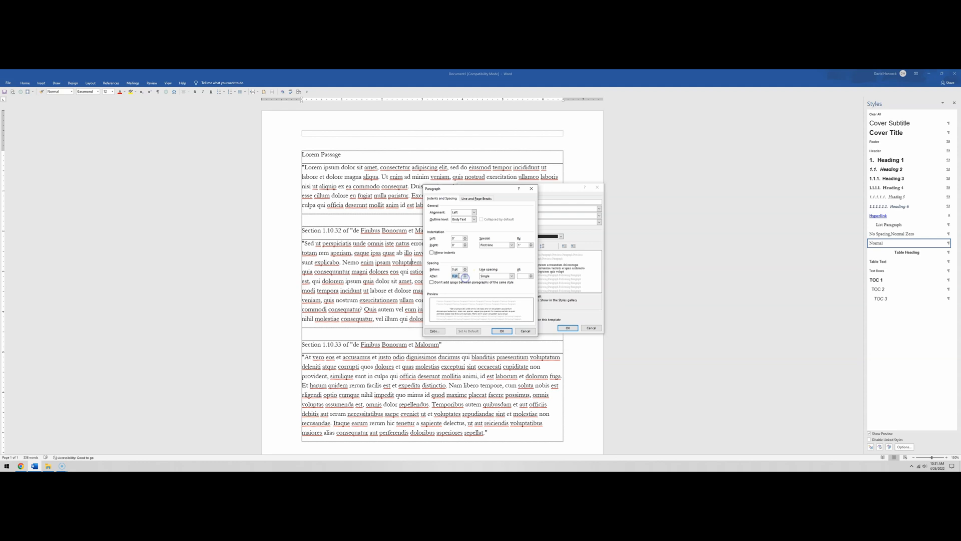
# Step: Try other values for the spacing before and after the paragraph, and return both to 0 pt
pyautogui.click(452, 269)
pyautogui.click(459, 269)
pyautogui.click(465, 277)
pyautogui.click(466, 274)
pyautogui.write('0')
pyautogui.click(465, 271)
pyautogui.click(465, 268)
pyautogui.click(466, 267)
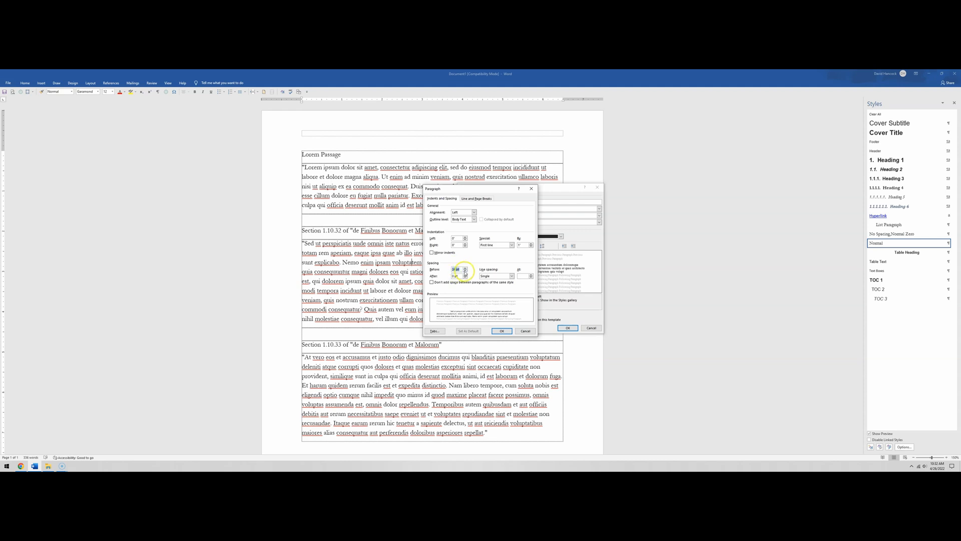
pyautogui.click(466, 268)
pyautogui.click(465, 272)
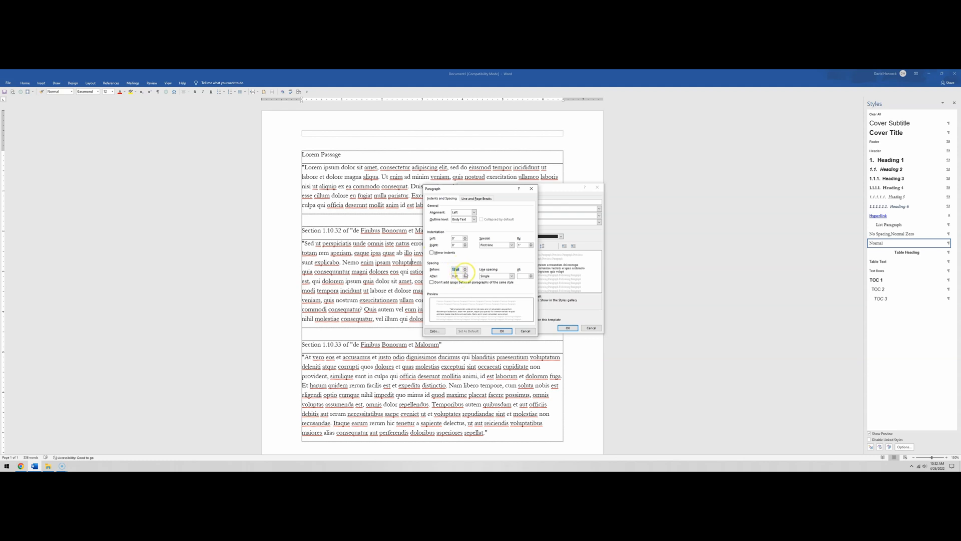
pyautogui.click(465, 271)
pyautogui.click(459, 276)
pyautogui.click(460, 269)
pyautogui.click(459, 269)
pyautogui.click(457, 271)
# Step: Try Double and 1.5 lines as the style's line spacing
pyautogui.click(512, 276)
pyautogui.click(512, 277)
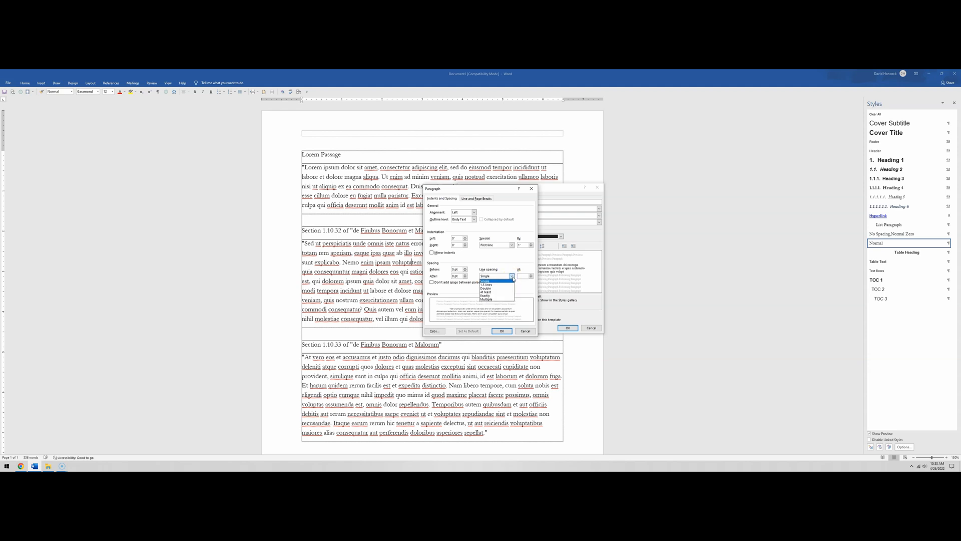
pyautogui.click(503, 289)
pyautogui.click(502, 289)
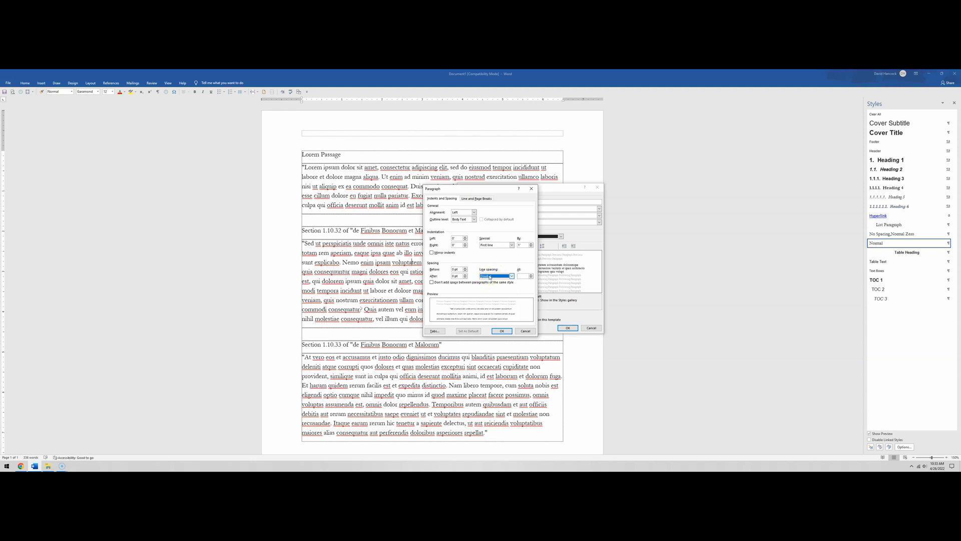
pyautogui.click(490, 276)
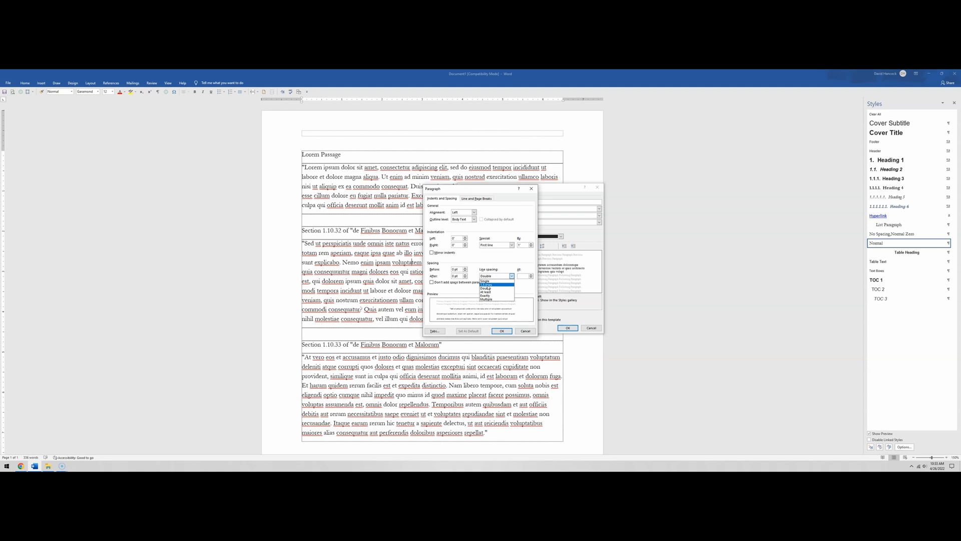
pyautogui.click(487, 286)
# Step: Try At least line spacing for the style, raising and lowering its minimum point value
pyautogui.click(493, 276)
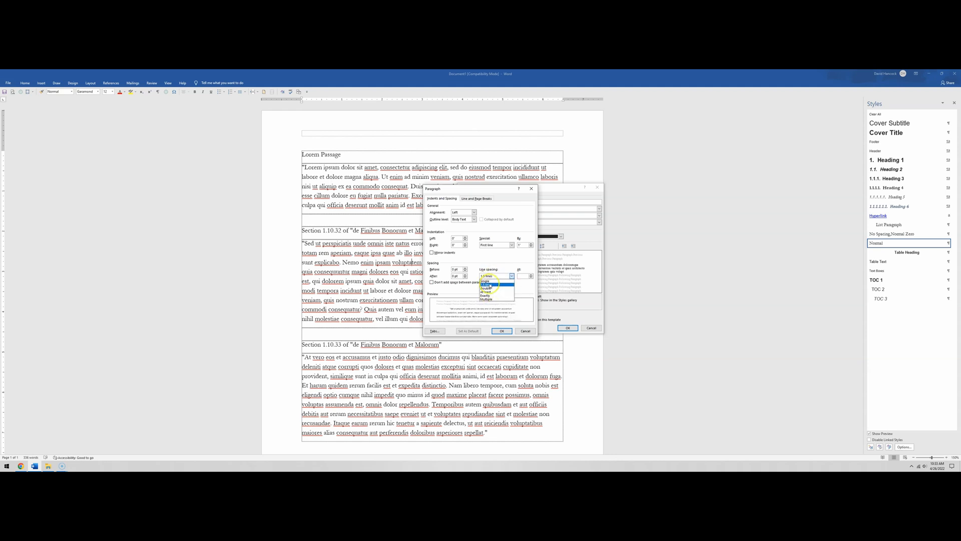
pyautogui.click(487, 291)
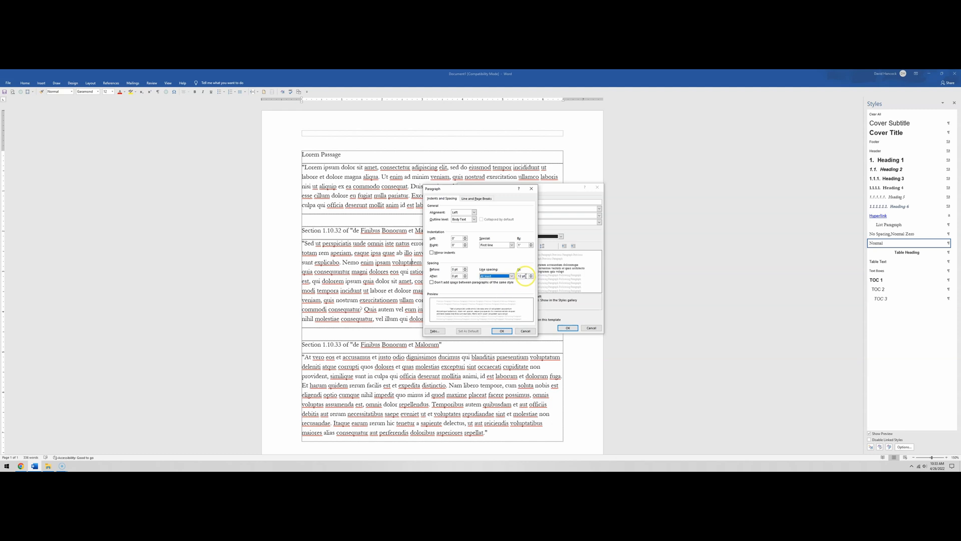
pyautogui.click(516, 276)
pyautogui.click(530, 274)
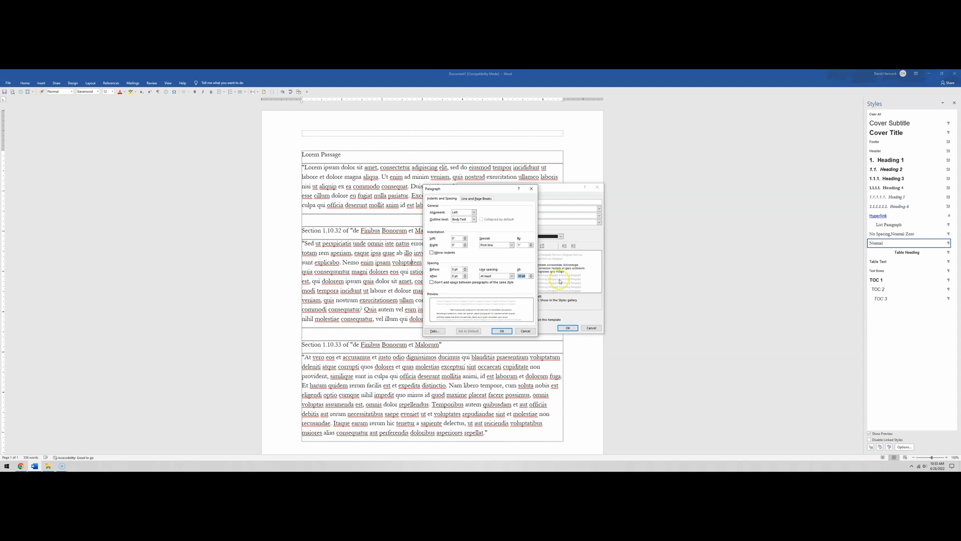
pyautogui.click(531, 278)
pyautogui.click(531, 278)
pyautogui.click(531, 278)
# Step: Try Exactly line spacing for the style with a reduced point value
pyautogui.click(511, 276)
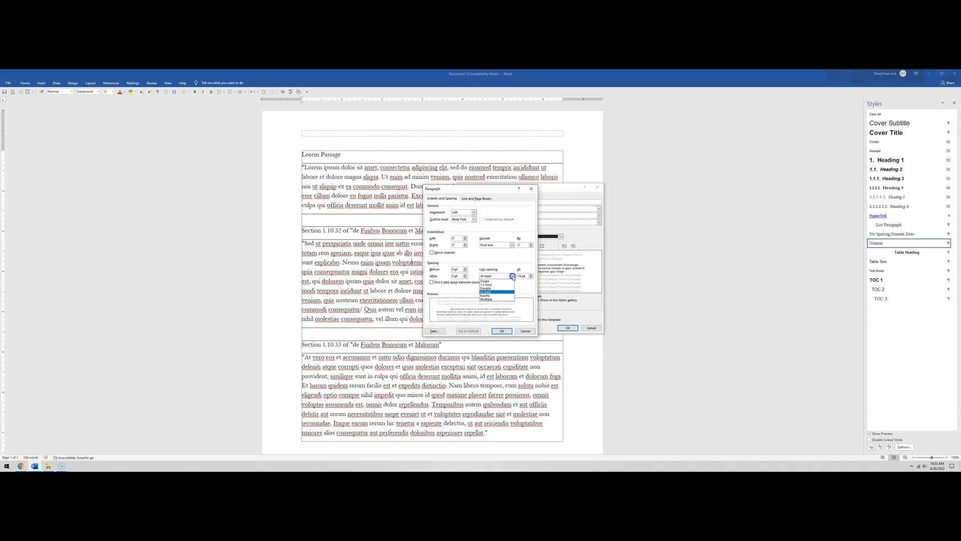
pyautogui.click(499, 297)
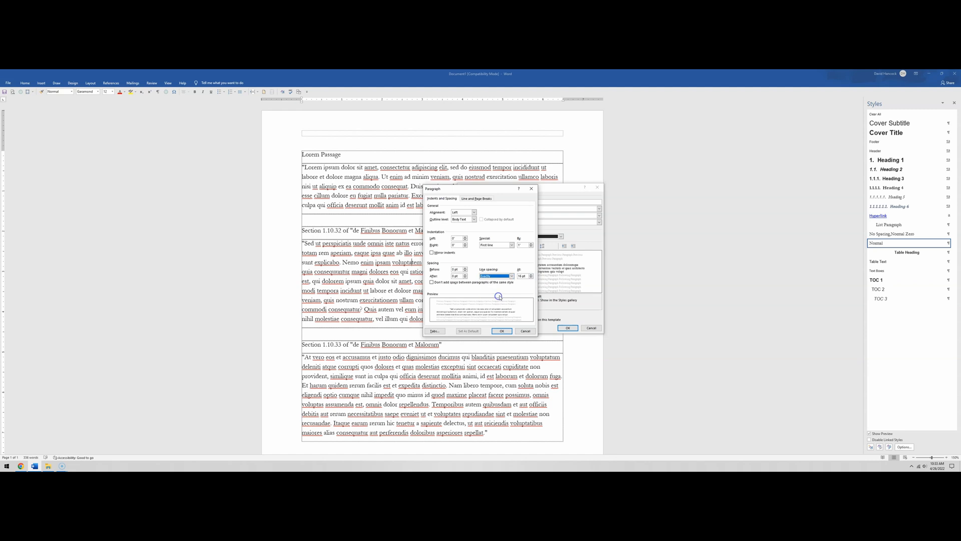
pyautogui.click(530, 278)
pyautogui.click(531, 278)
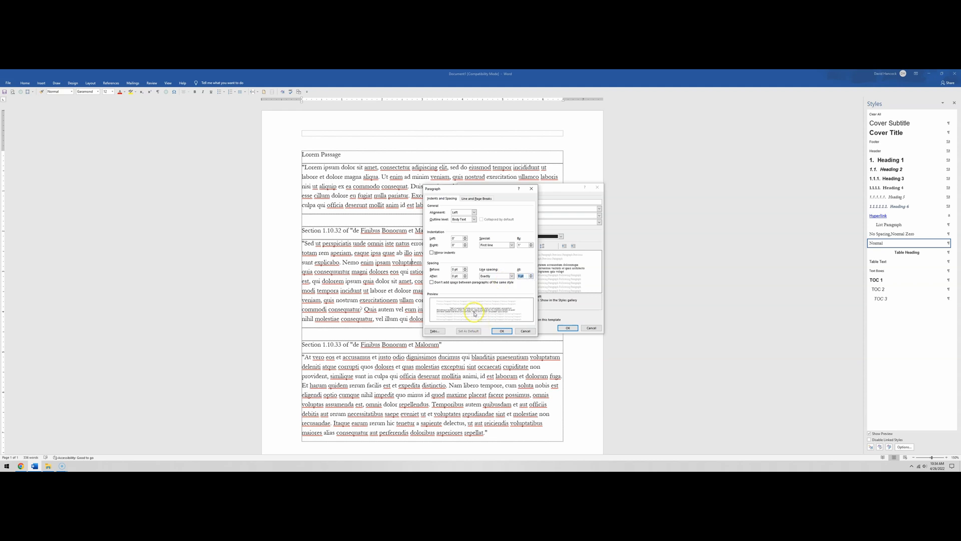
# Step: Set the style's line spacing to Multiple at 1.25
pyautogui.click(511, 275)
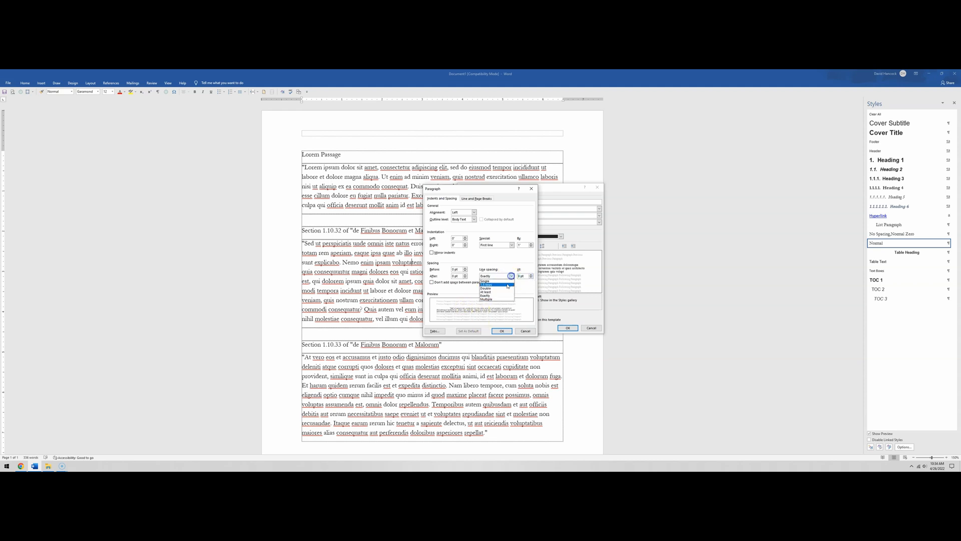
pyautogui.click(495, 300)
pyautogui.click(525, 276)
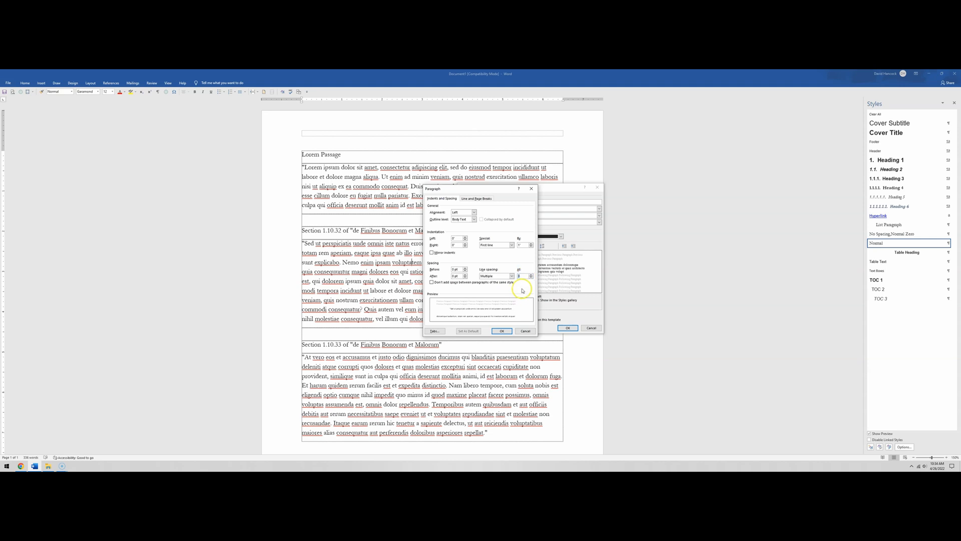
pyautogui.click(510, 276)
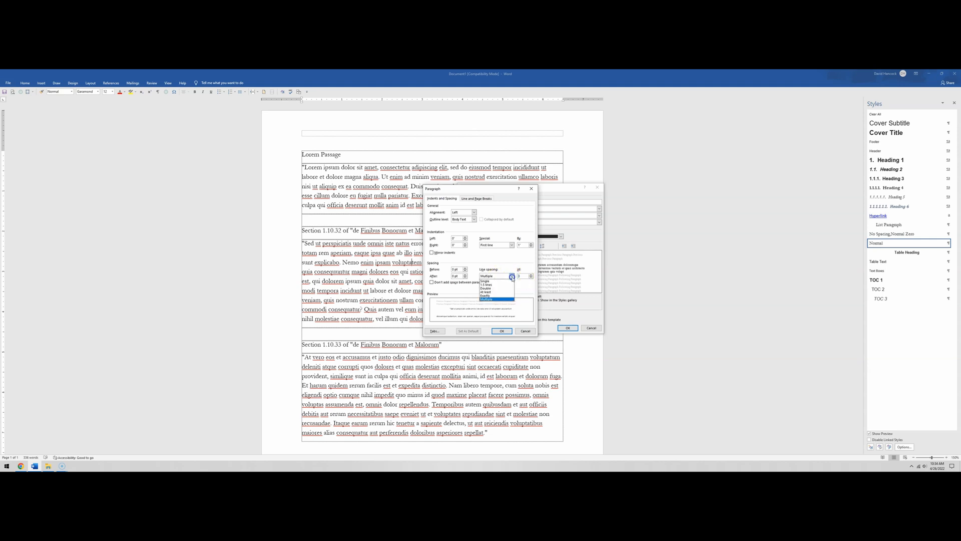
pyautogui.click(490, 298)
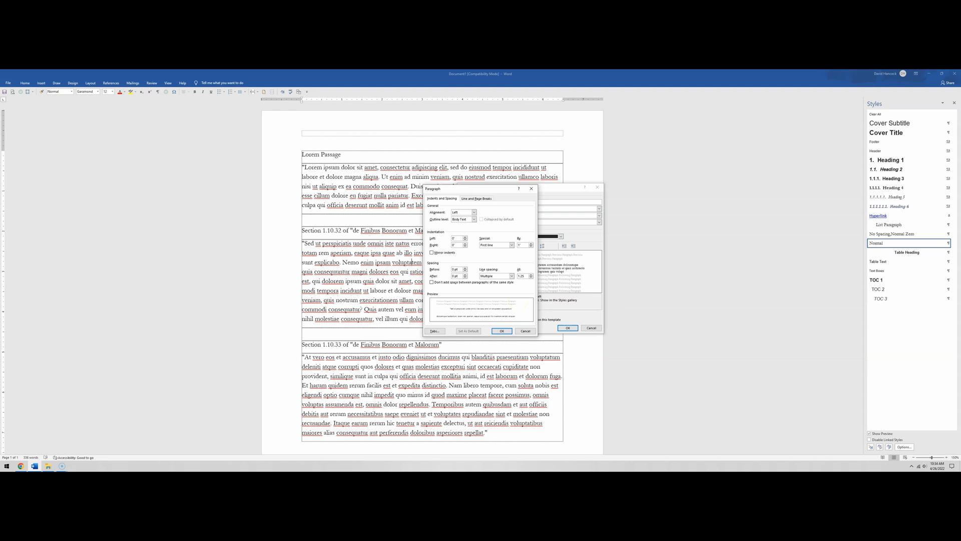
# Step: Apply the style's Multiple line spacing of 1.25 and reopen the paragraph settings to review it
pyautogui.press('Return')
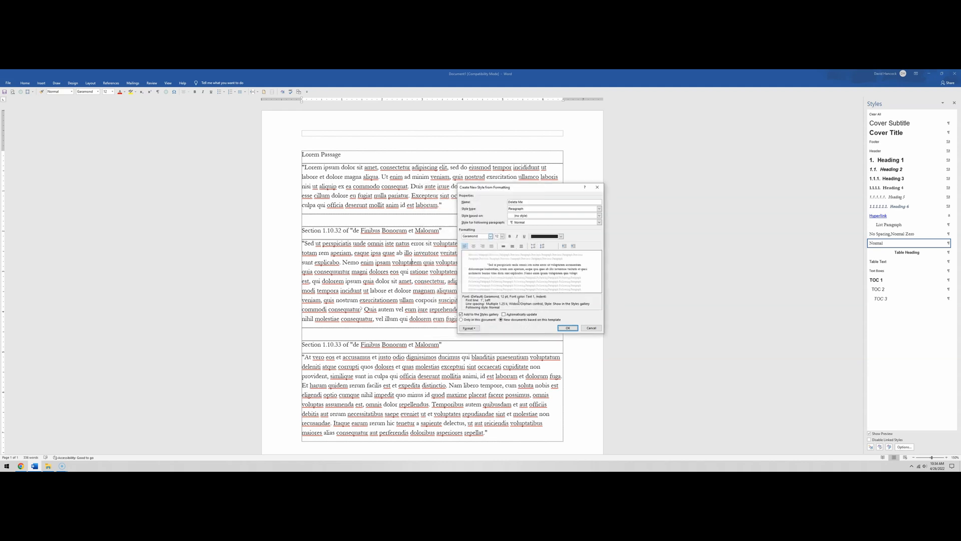
pyautogui.click(469, 328)
pyautogui.click(476, 341)
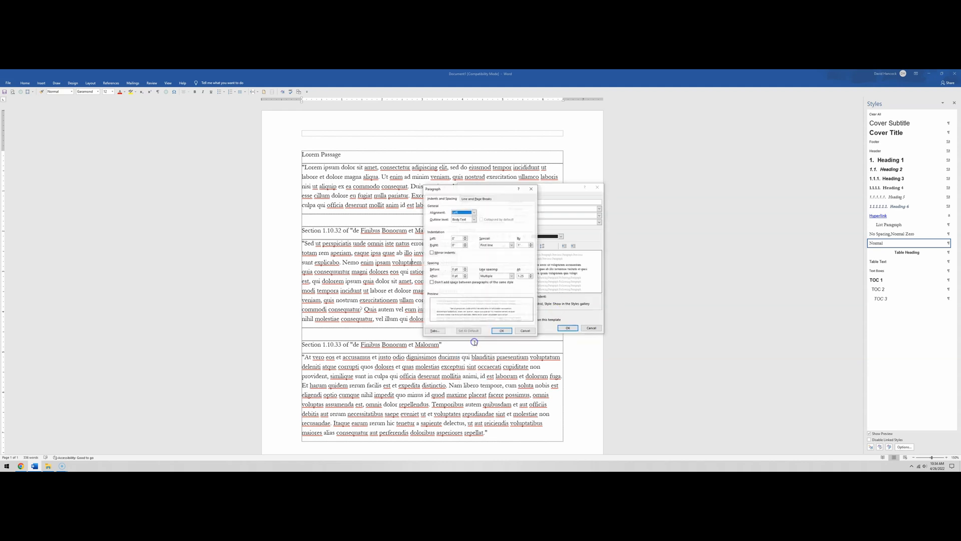
pyautogui.click(525, 276)
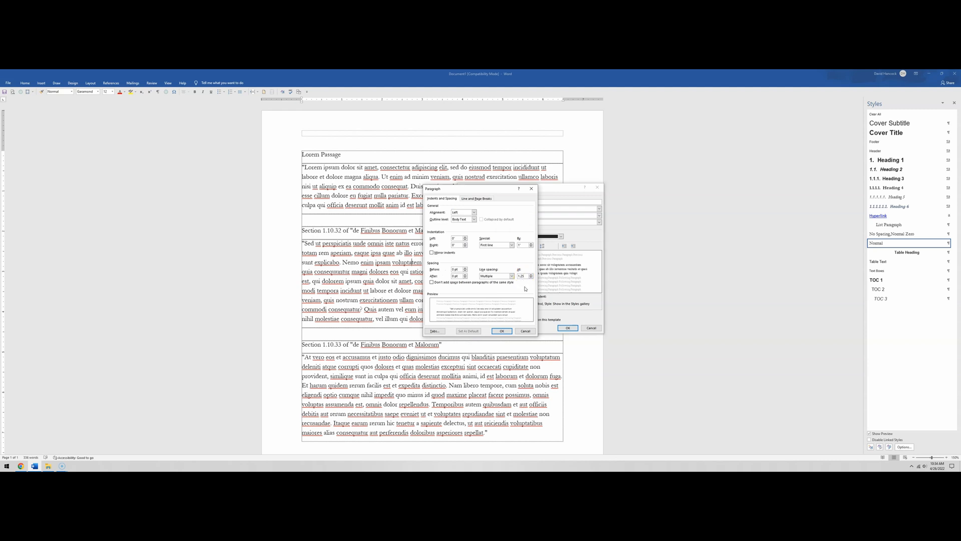
pyautogui.click(518, 299)
pyautogui.click(531, 278)
pyautogui.click(509, 296)
# Step: Review the style's line and page break options, keeping the text box tight wrap at None
pyautogui.click(476, 198)
pyautogui.click(466, 233)
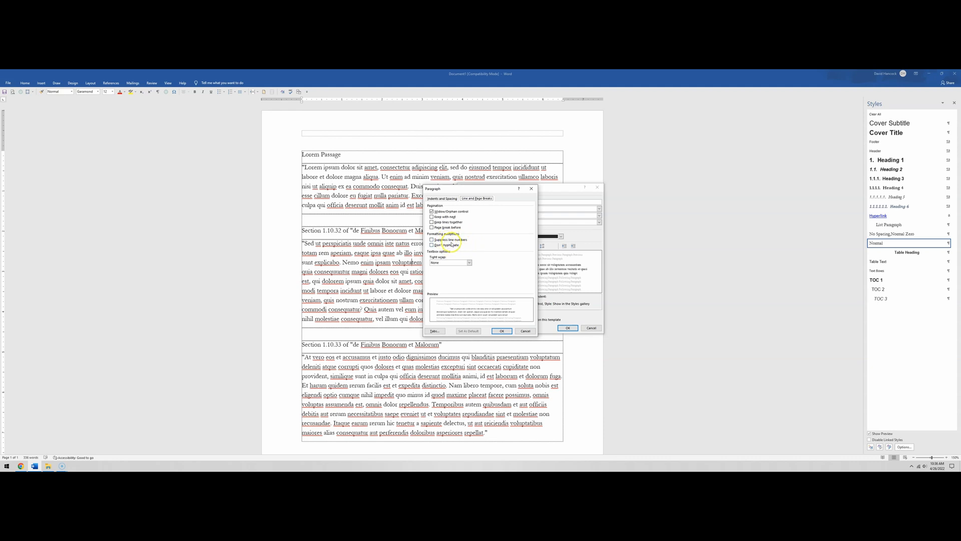
pyautogui.click(470, 263)
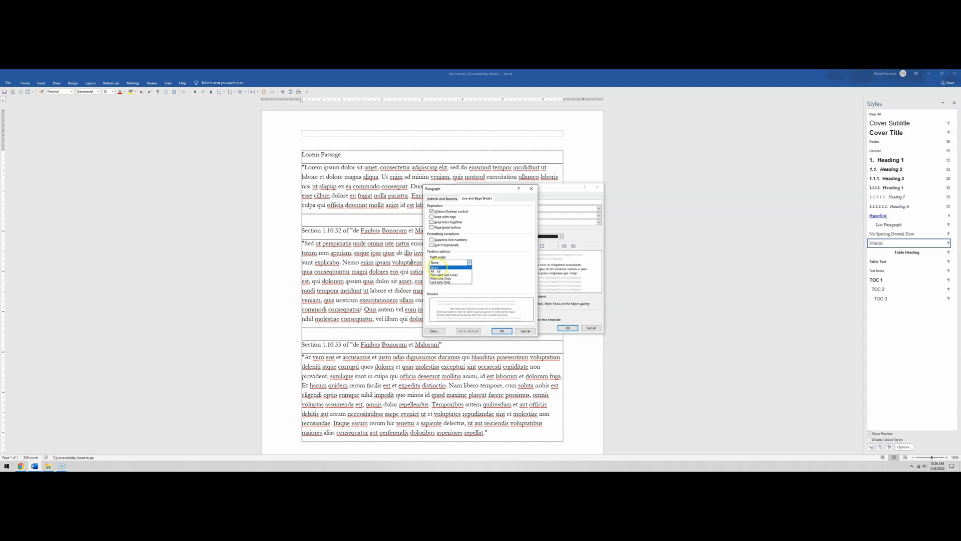
pyautogui.click(435, 267)
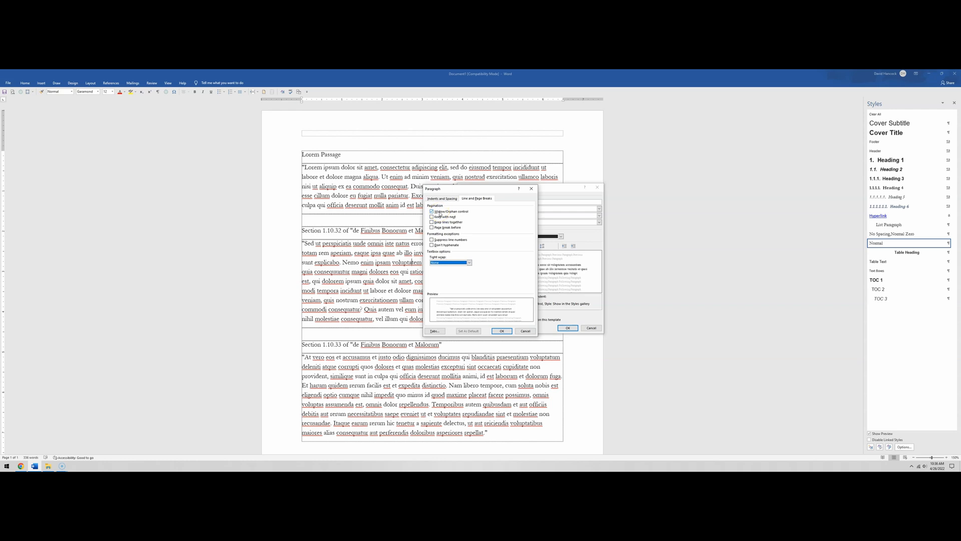
pyautogui.click(442, 199)
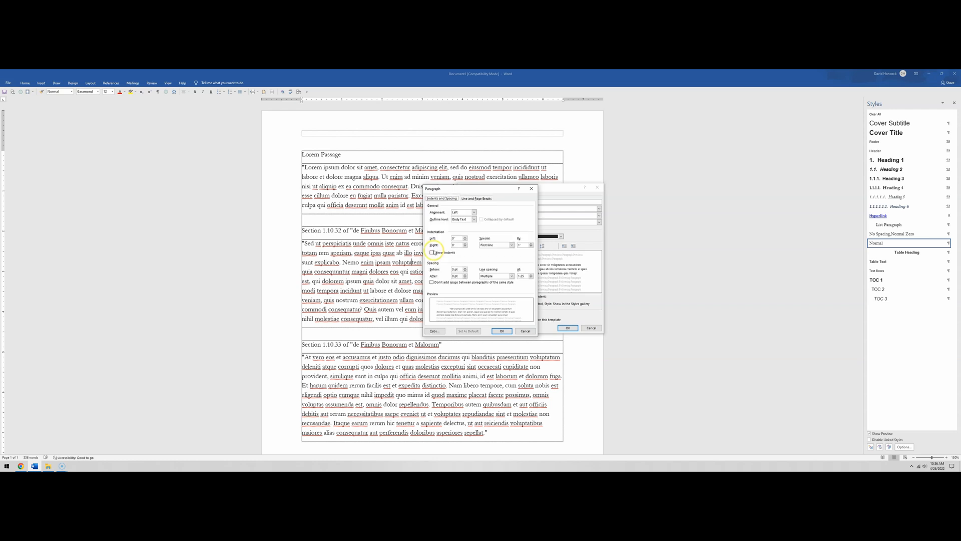
# Step: Try a right-aligned tab stop at 6.5" and a centered tab stop at 3.25" for the style
pyautogui.click(443, 331)
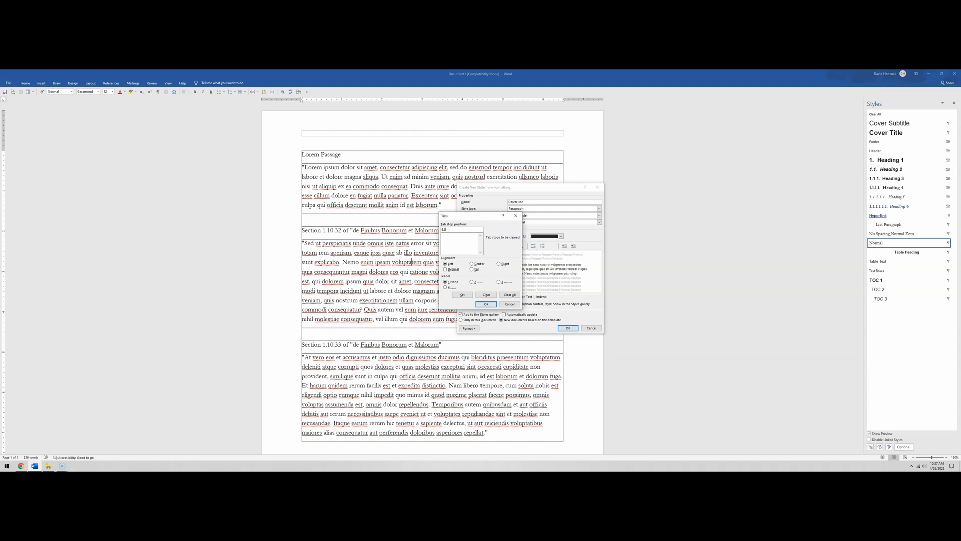
pyautogui.click(498, 265)
pyautogui.click(479, 282)
pyautogui.click(448, 230)
pyautogui.click(463, 294)
pyautogui.click(472, 263)
pyautogui.click(463, 295)
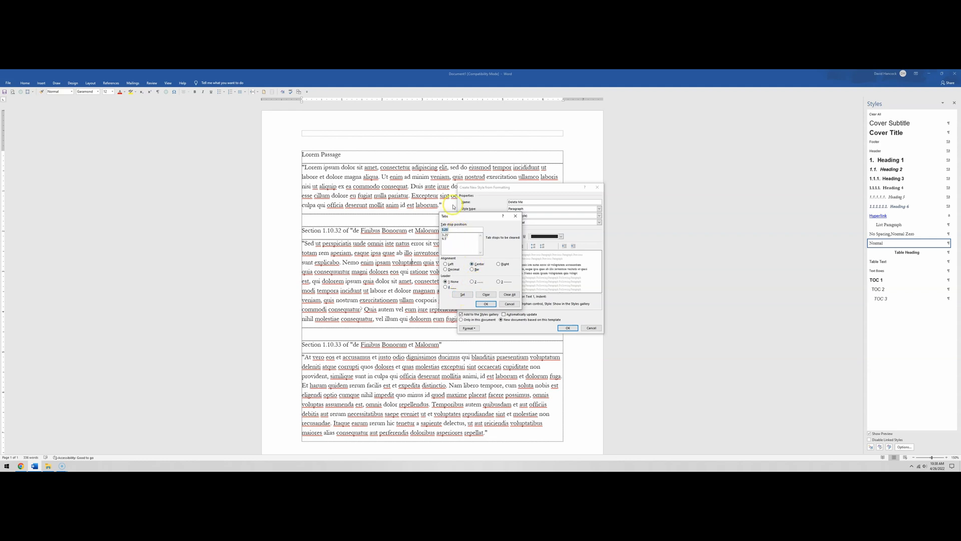
pyautogui.click(449, 239)
pyautogui.click(449, 239)
pyautogui.click(510, 304)
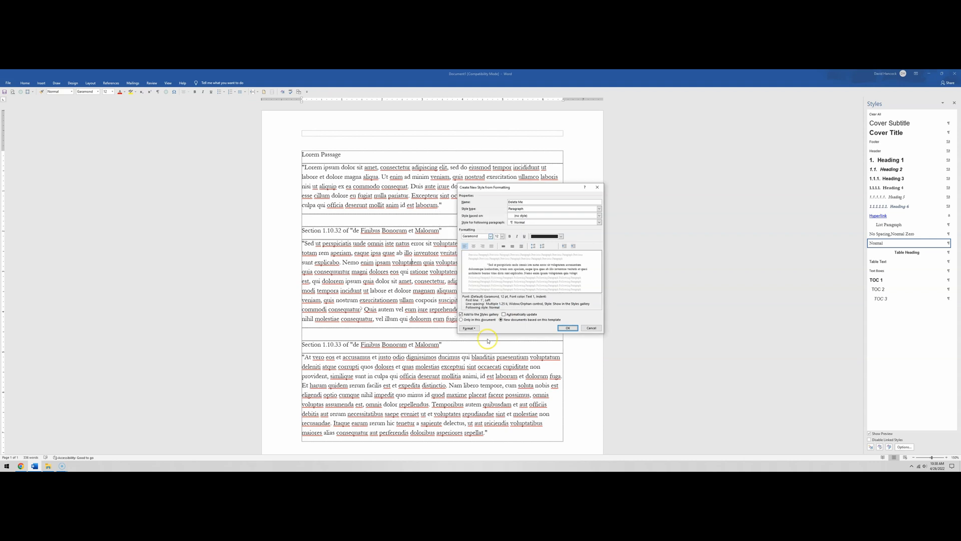
# Step: Open the style's border settings and try a Box border with a thick 3 pt line style
pyautogui.click(470, 328)
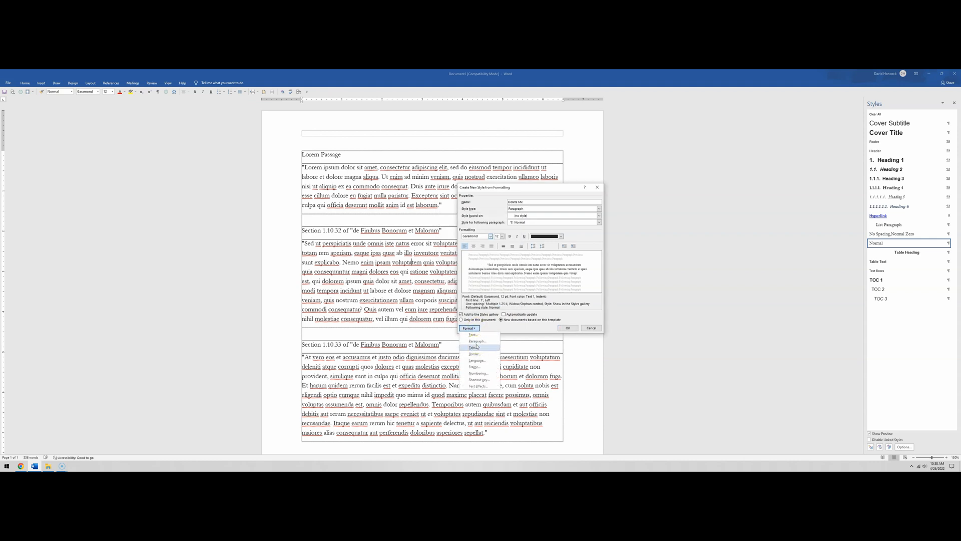
pyautogui.click(476, 350)
pyautogui.click(475, 353)
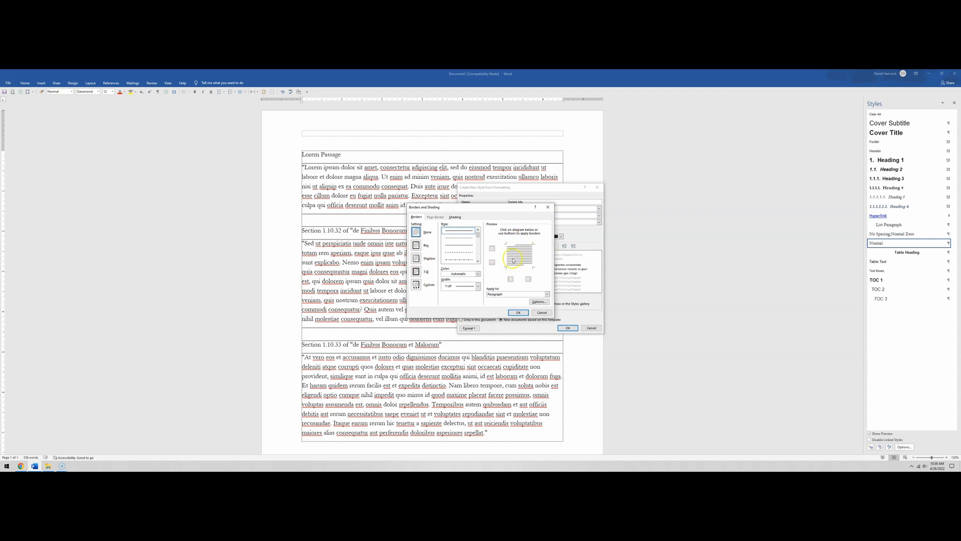
pyautogui.click(416, 244)
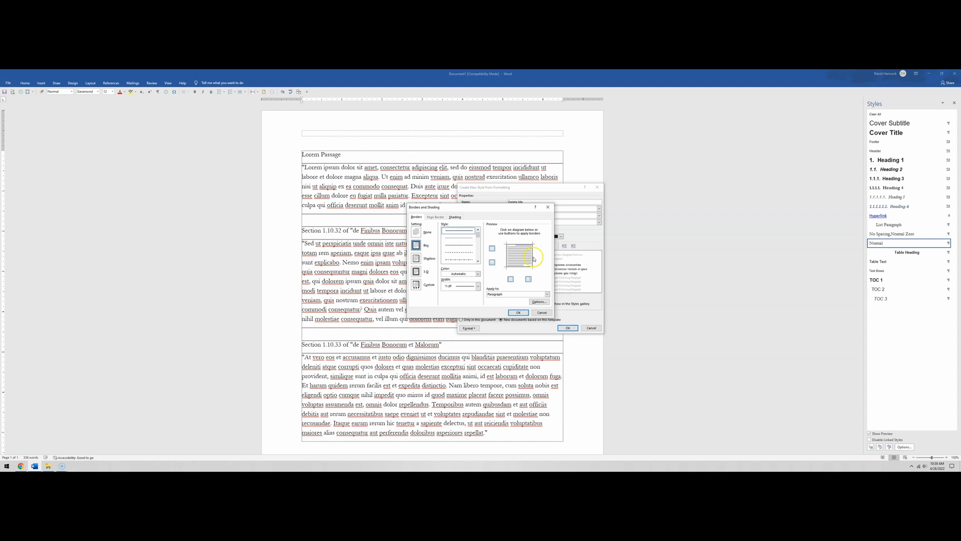
pyautogui.scroll(-5, 455, 256)
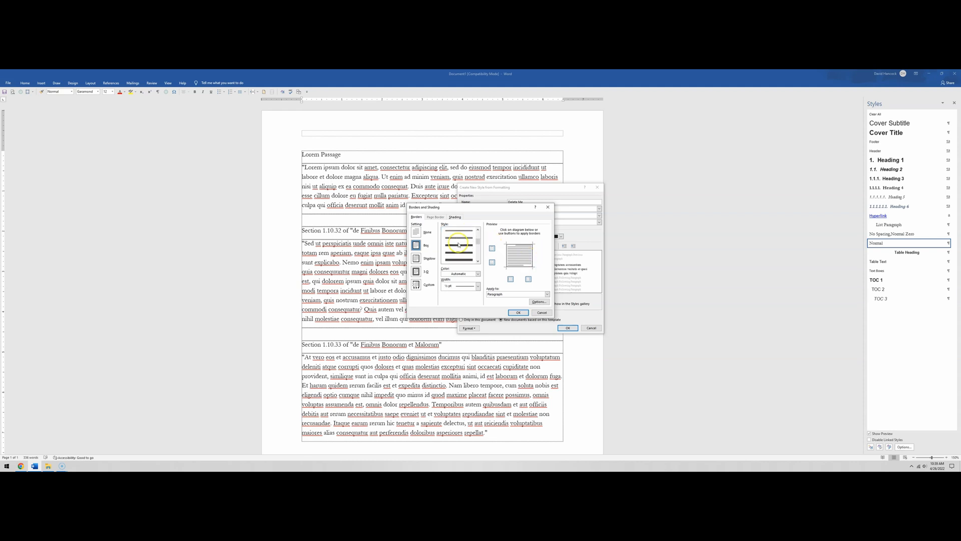
pyautogui.click(457, 252)
pyautogui.click(530, 254)
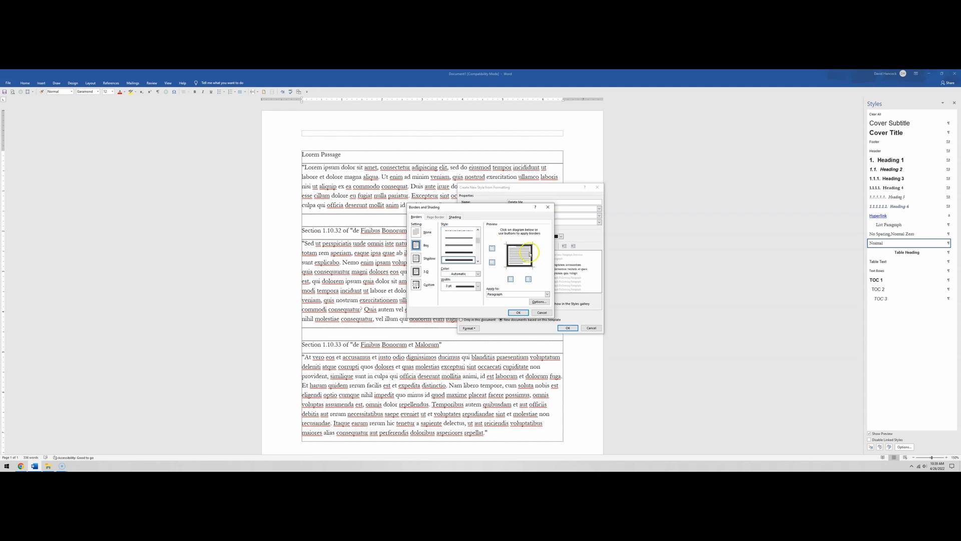
# Step: Try the Shadow border with dashed and thick line styles, ending on the single solid line
pyautogui.click(423, 262)
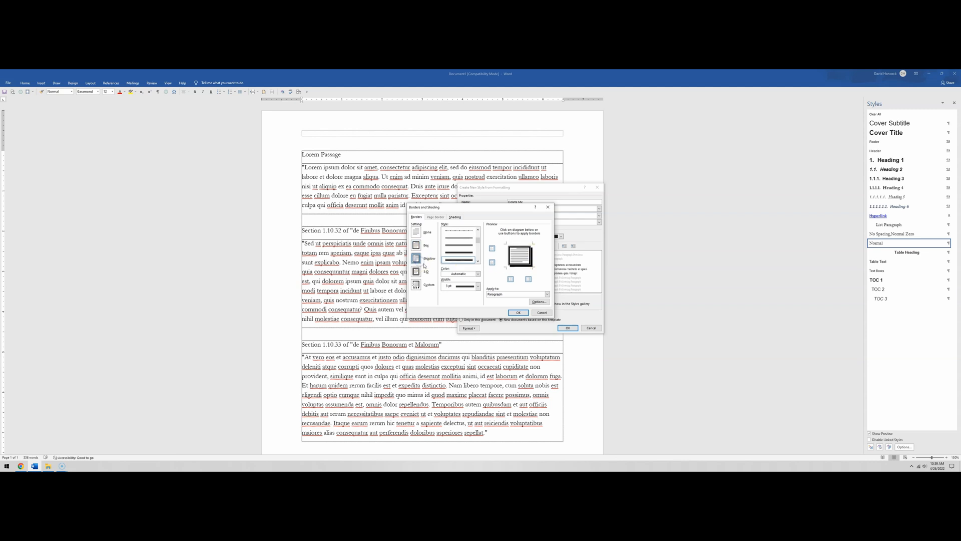
pyautogui.click(466, 231)
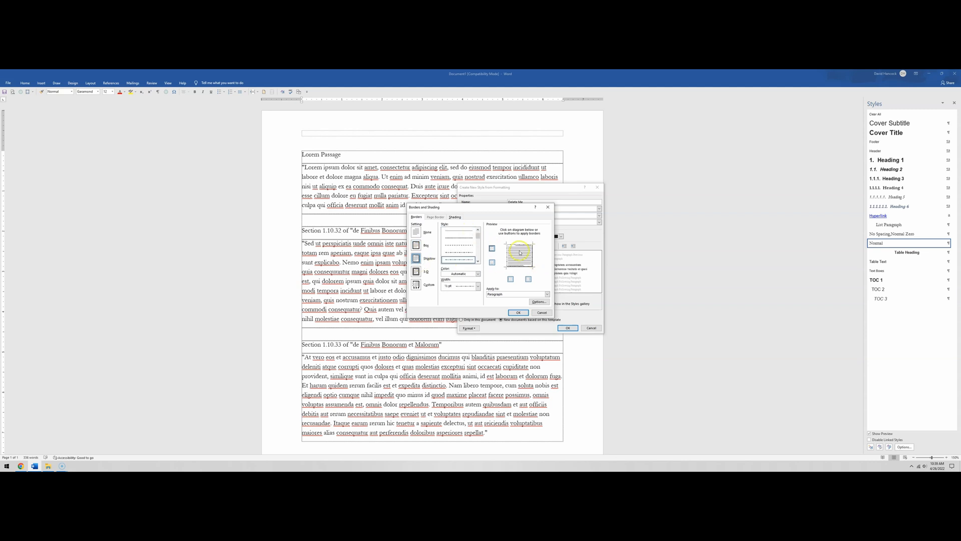
pyautogui.scroll(-2, 458, 250)
pyautogui.click(459, 260)
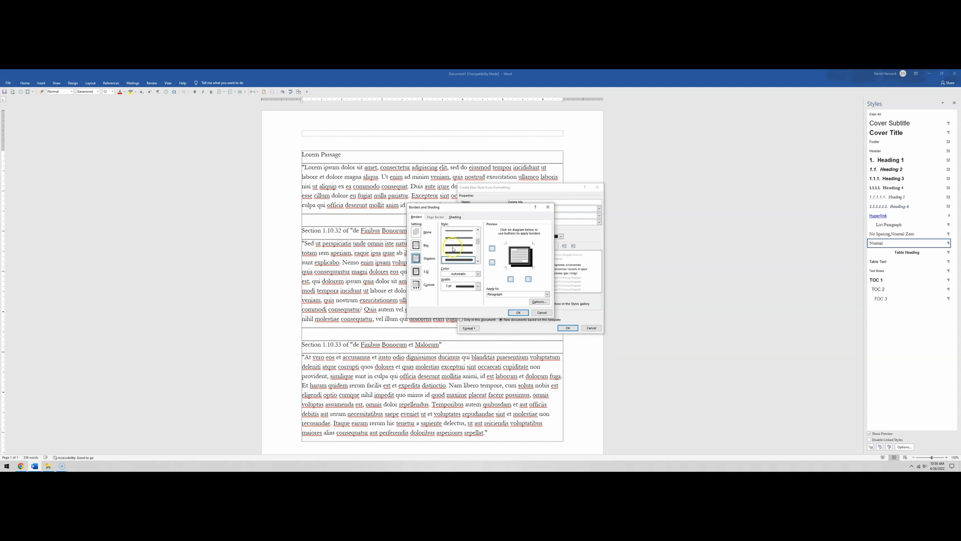
pyautogui.scroll(3, 453, 249)
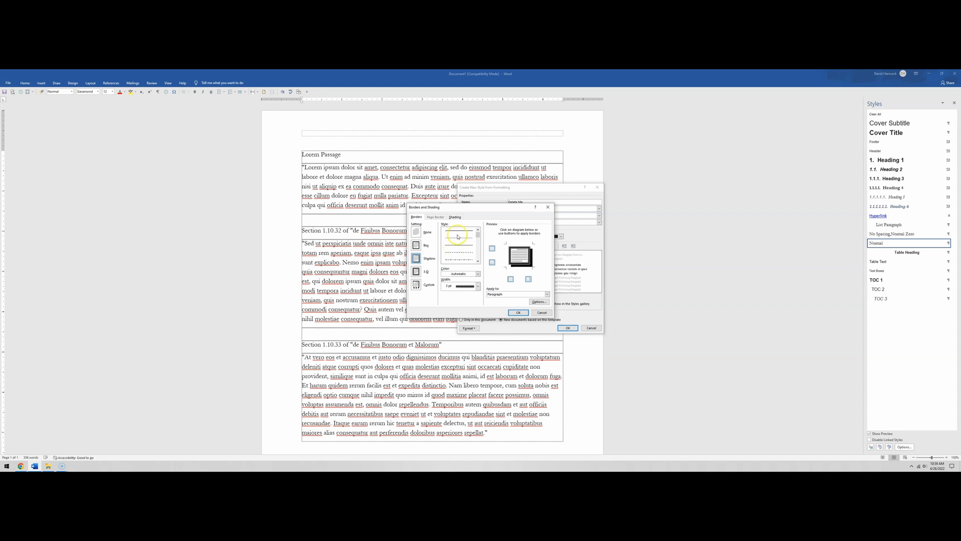
pyautogui.click(457, 231)
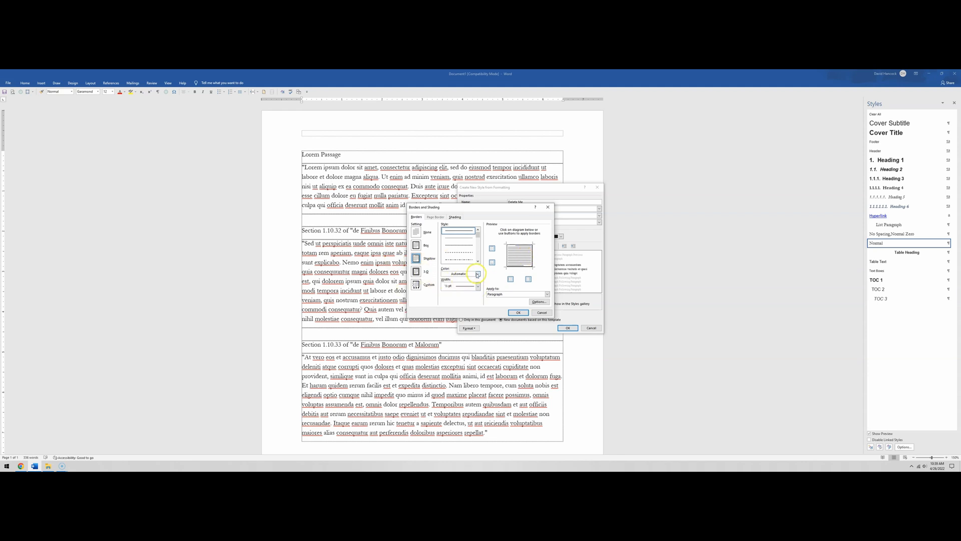
# Step: Set the border color to blue and its width to 3 pt, keeping it applied to the paragraph
pyautogui.click(477, 273)
pyautogui.click(464, 294)
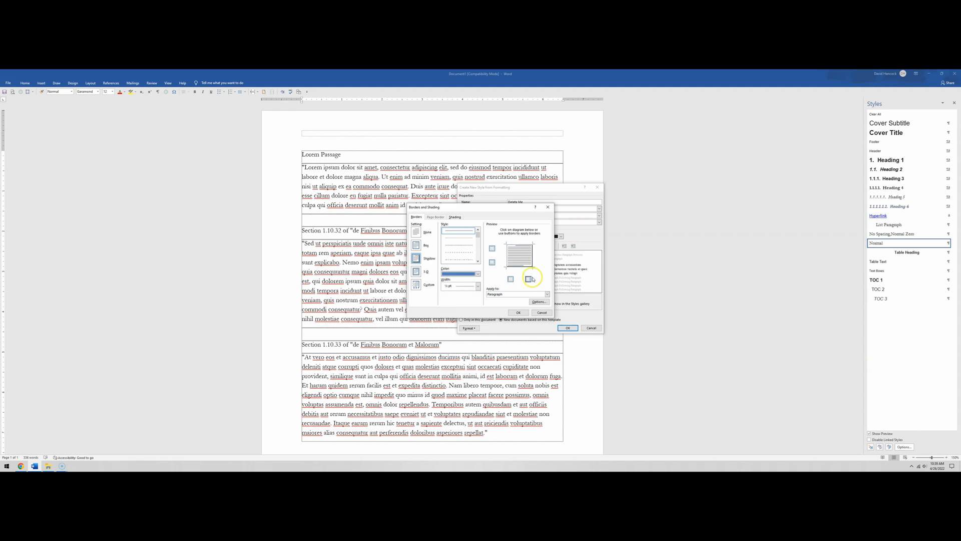
pyautogui.click(477, 285)
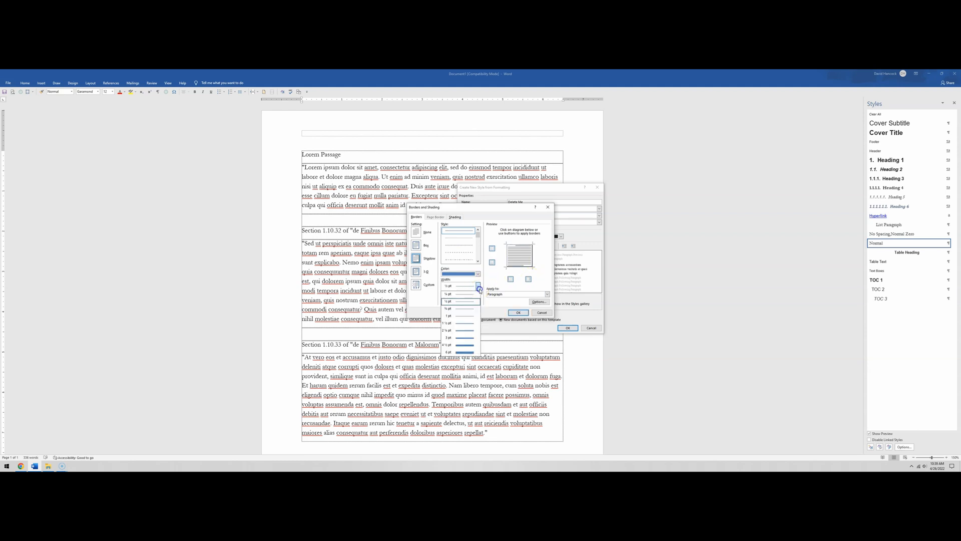
pyautogui.click(463, 337)
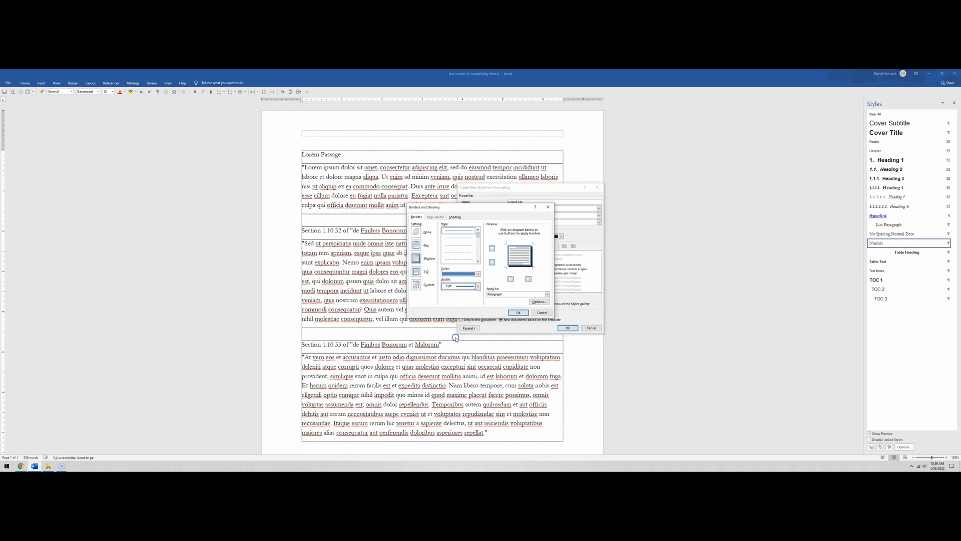
pyautogui.click(515, 295)
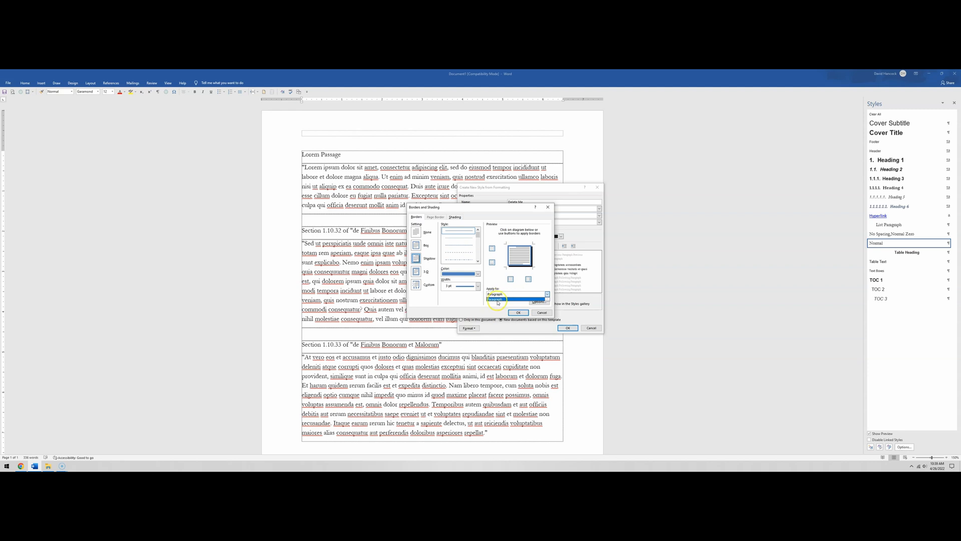
pyautogui.click(540, 273)
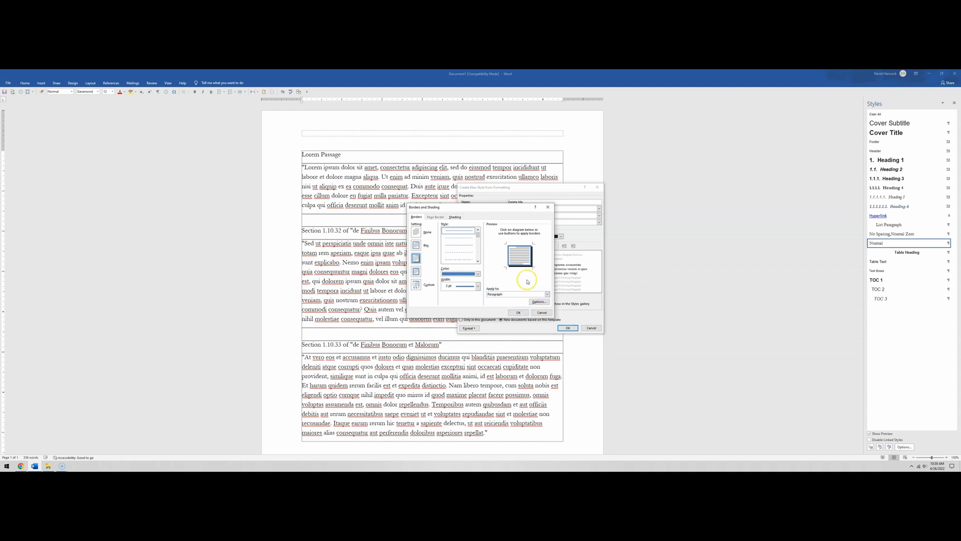
# Step: Try toggling individual border sides in the preview under the Shadow and 3-D settings
pyautogui.click(529, 279)
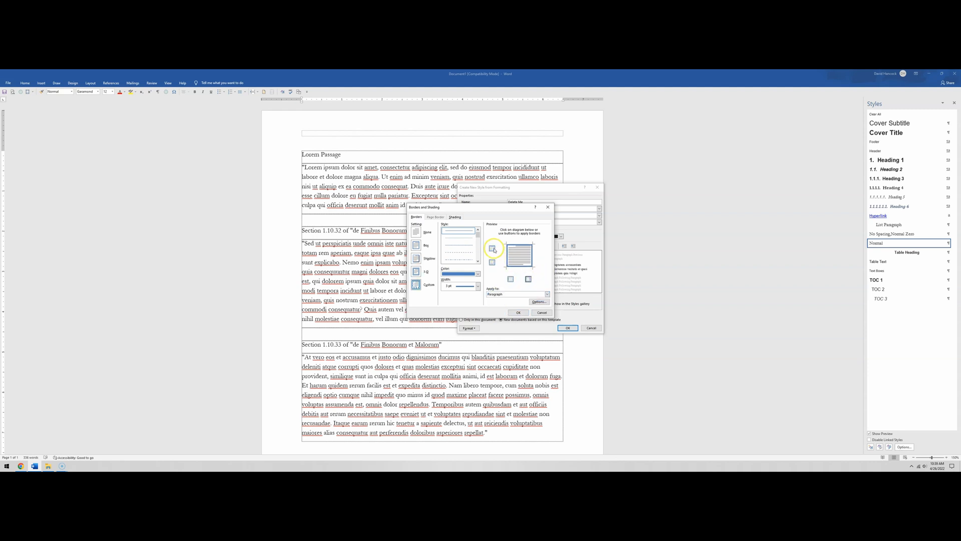
pyautogui.click(493, 249)
pyautogui.click(492, 262)
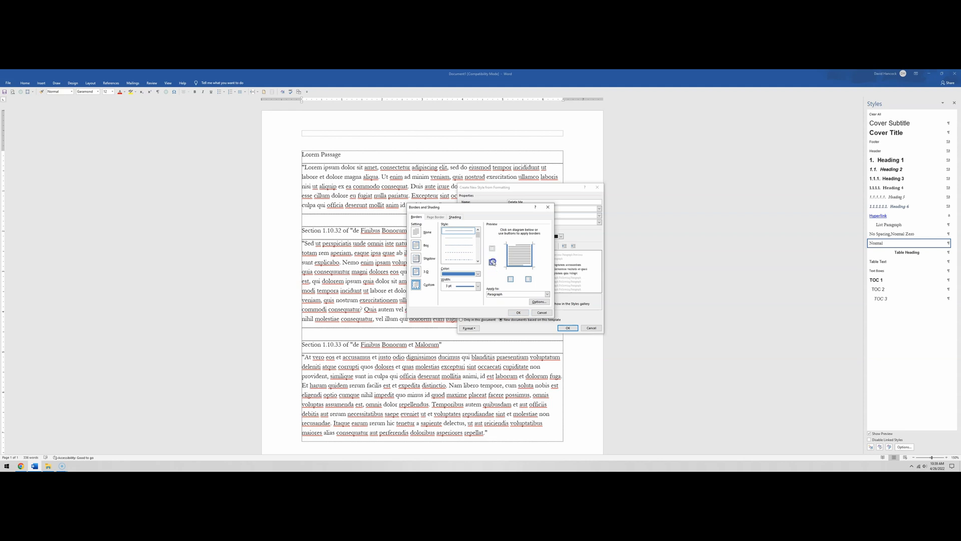
pyautogui.click(419, 261)
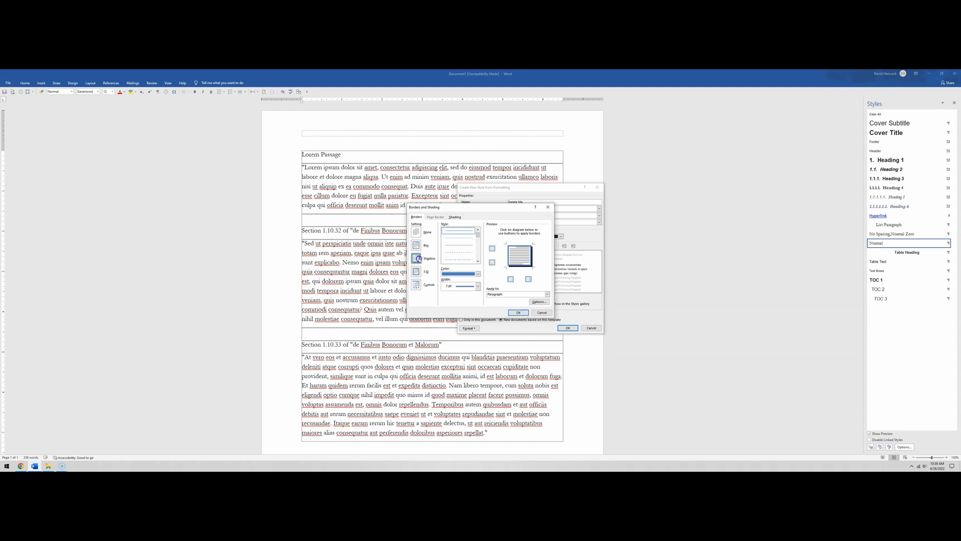
pyautogui.click(493, 262)
pyautogui.click(492, 249)
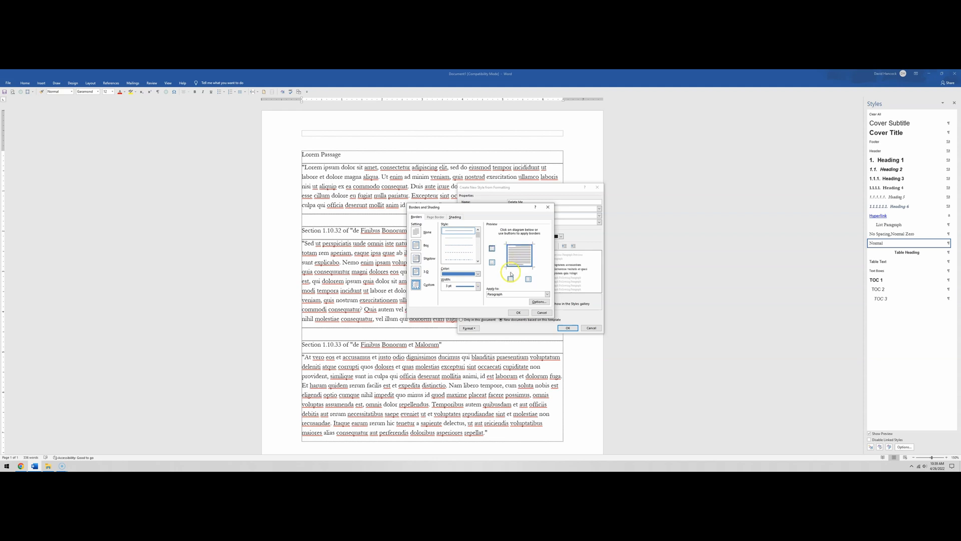
pyautogui.click(511, 260)
pyautogui.click(417, 271)
pyautogui.click(492, 261)
pyautogui.click(510, 278)
# Step: Compare the 3-D, Box, Shadow and None border settings, finishing with Box
pyautogui.click(417, 271)
pyautogui.click(416, 245)
pyautogui.click(419, 258)
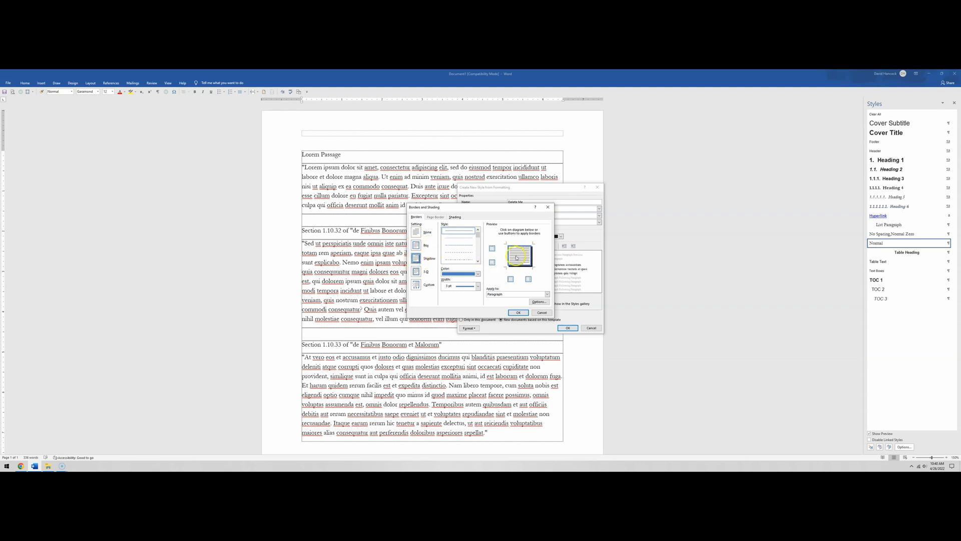
pyautogui.click(417, 233)
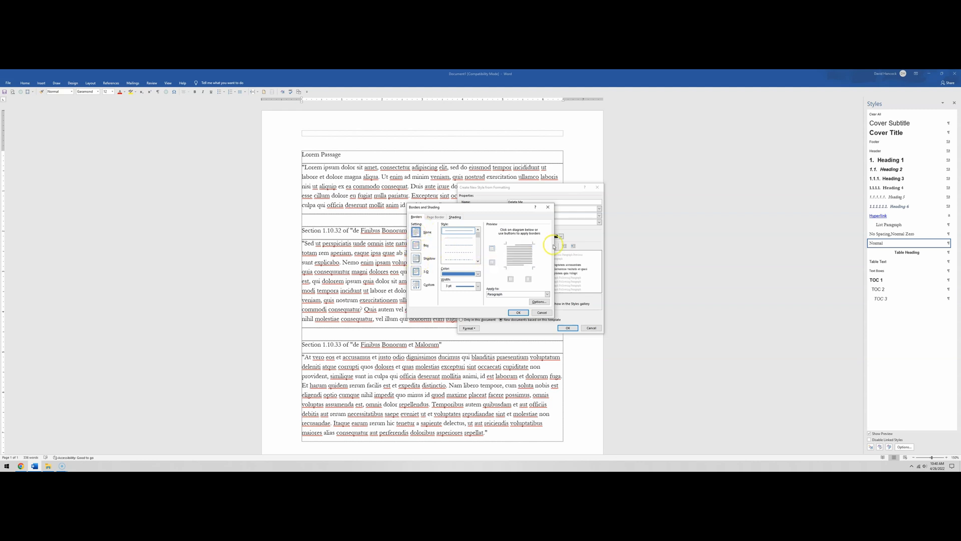
pyautogui.click(419, 245)
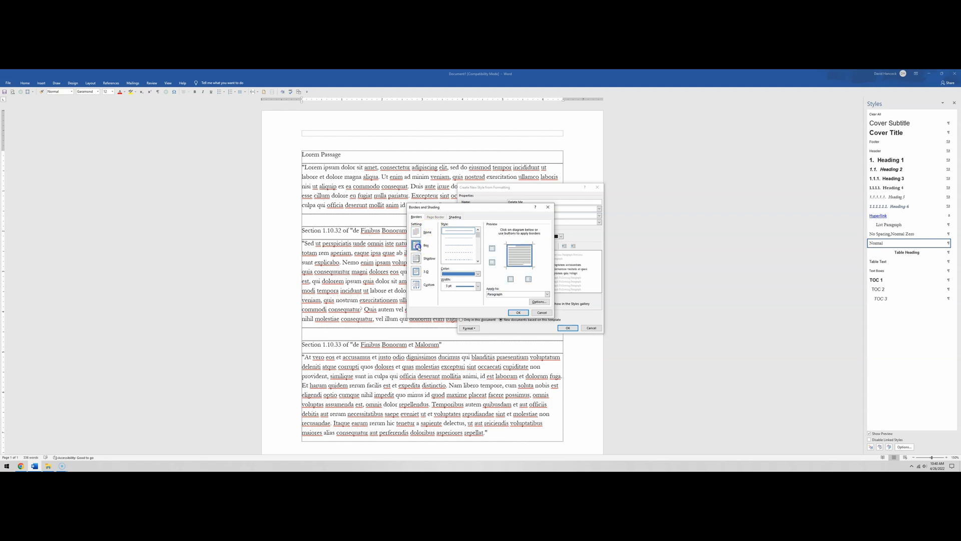
# Step: Set the style's shading fill to a light tan-gray theme color
pyautogui.click(454, 217)
pyautogui.click(444, 231)
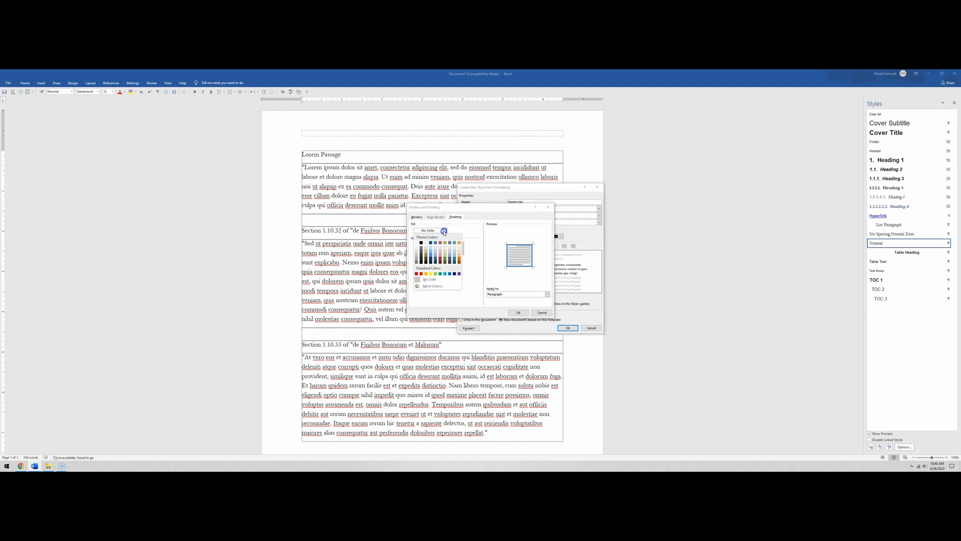
pyautogui.click(426, 245)
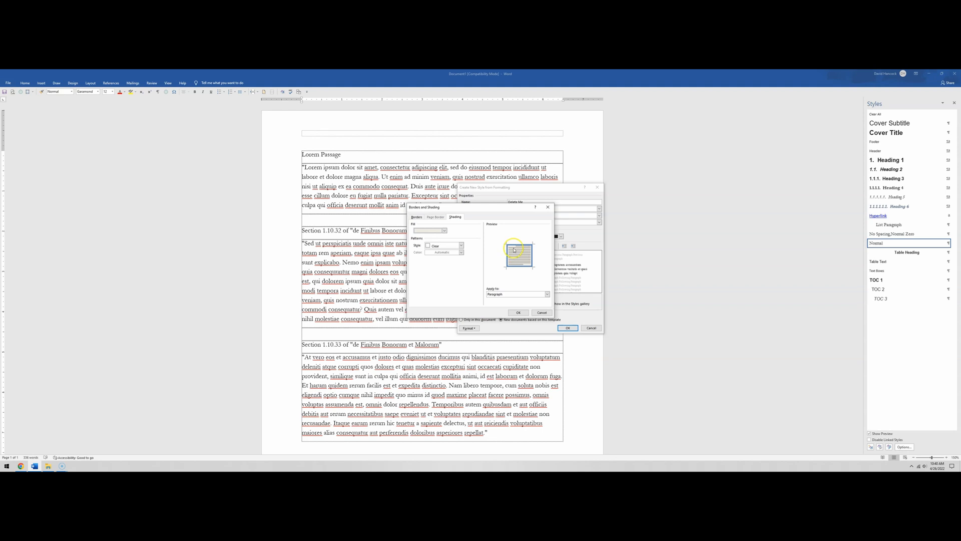
# Step: Try raising the top and left distances between the box border and the text in the border options
pyautogui.click(416, 217)
pyautogui.click(537, 302)
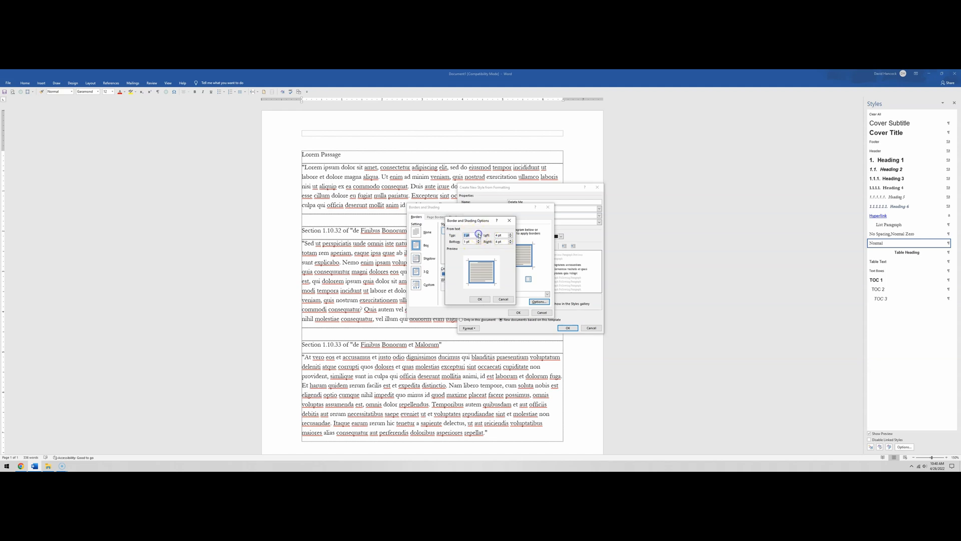
pyautogui.click(479, 234)
pyautogui.click(479, 234)
pyautogui.click(479, 233)
pyautogui.click(479, 233)
pyautogui.moveTo(479, 234); pyautogui.dragTo(480, 233)
pyautogui.click(510, 233)
pyautogui.click(510, 234)
# Step: Try entering border-to-text distances of 5 pt for further sides, and cancel the border and shading changes
pyautogui.hotkey('shift', 'Tab')
pyautogui.press('Tab')
pyautogui.write('4')
pyautogui.write('5')
pyautogui.press('Tab')
pyautogui.press('Tab')
pyautogui.write('5')
pyautogui.click(503, 300)
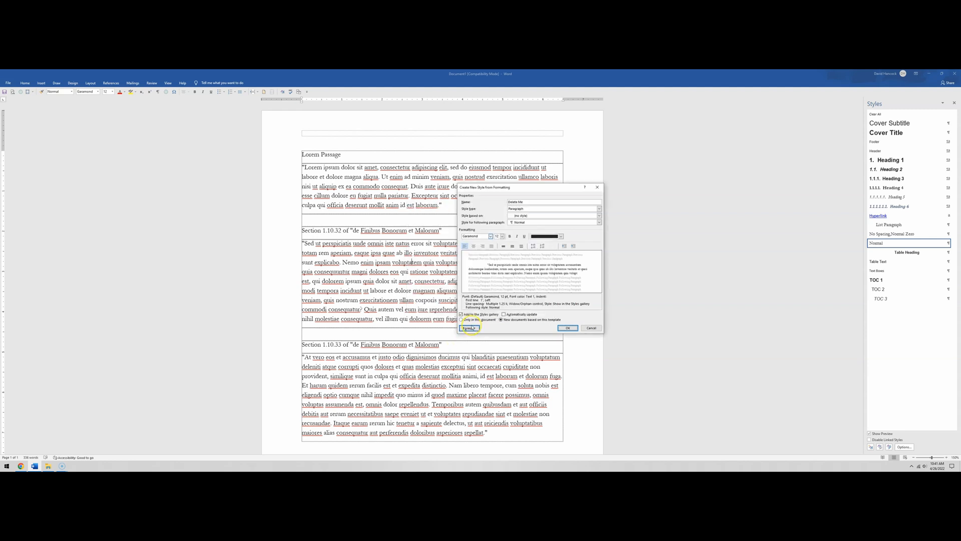
# Step: Browse the proofing languages and the spelling-check option for the style, and cancel without changing the language
pyautogui.click(470, 328)
pyautogui.click(472, 359)
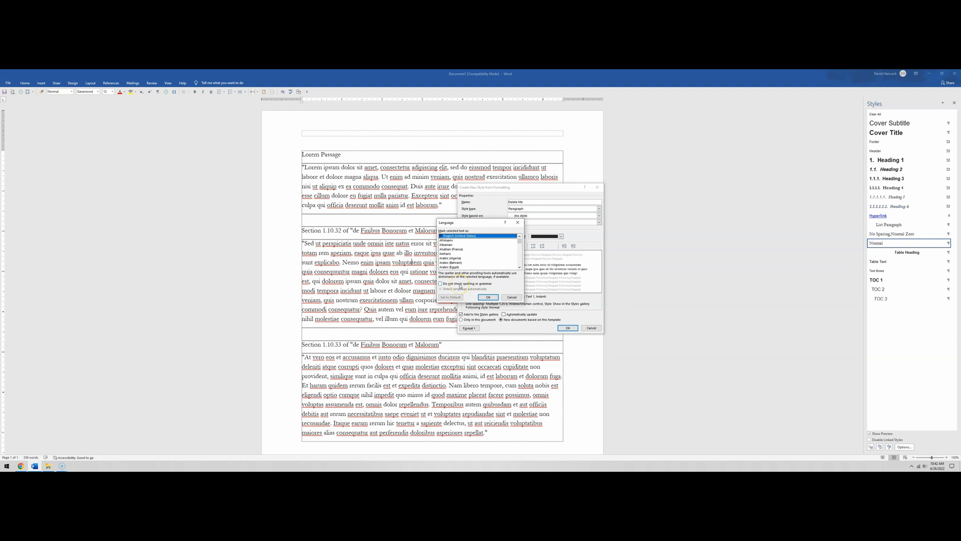
pyautogui.click(441, 284)
pyautogui.click(465, 244)
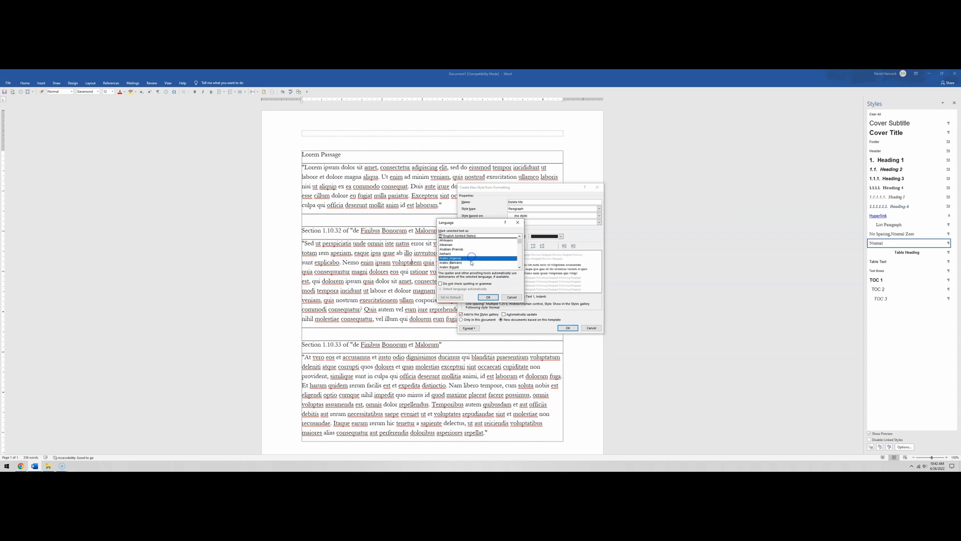
pyautogui.scroll(-4, 471, 258)
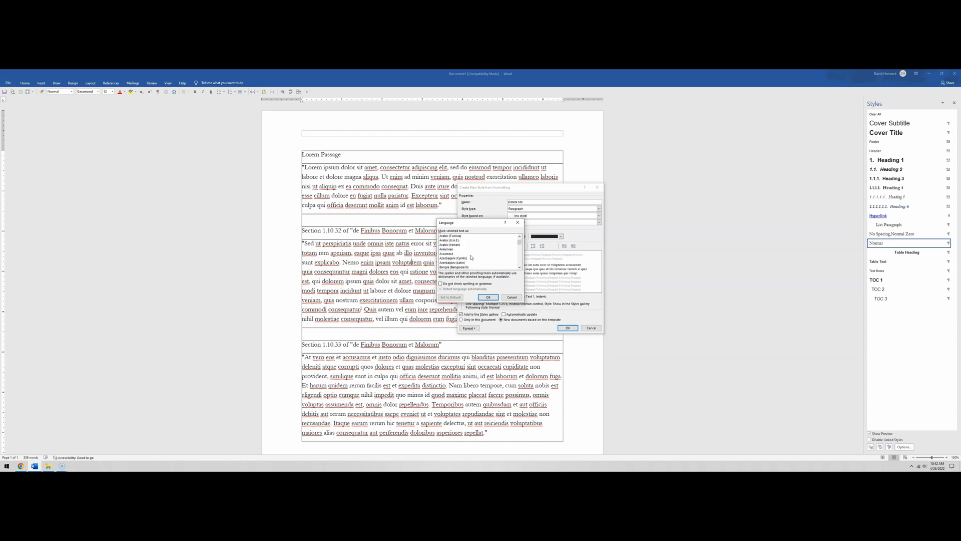
pyautogui.scroll(-4, 471, 258)
pyautogui.click(471, 259)
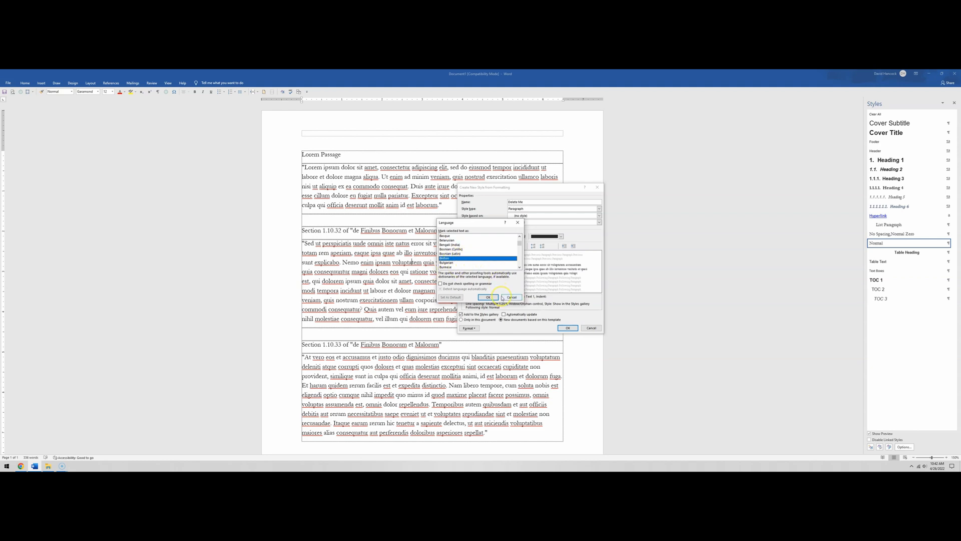
pyautogui.click(506, 299)
pyautogui.click(511, 297)
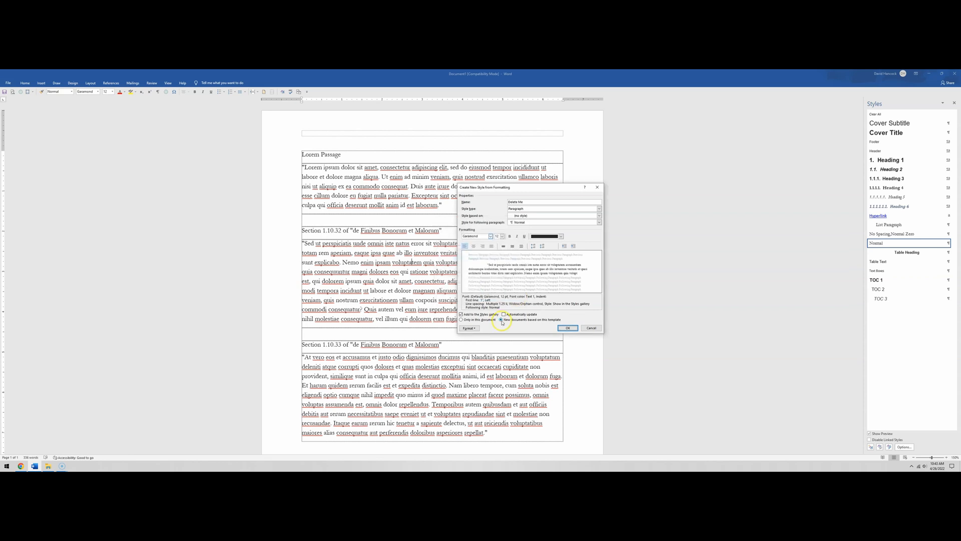
# Step: Try the style's frame wrapping, width and horizontal position options, going back to Around wrapping and Auto width
pyautogui.click(471, 328)
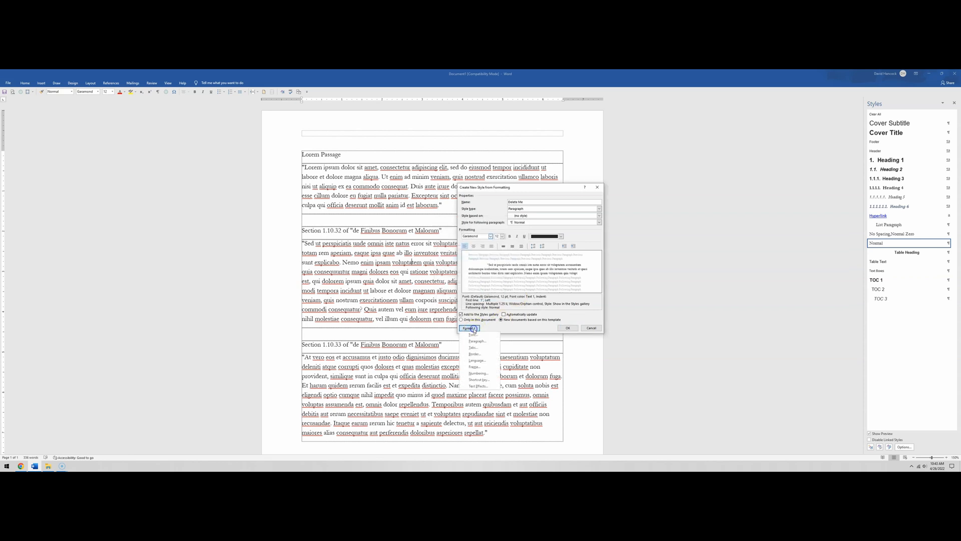
pyautogui.click(483, 369)
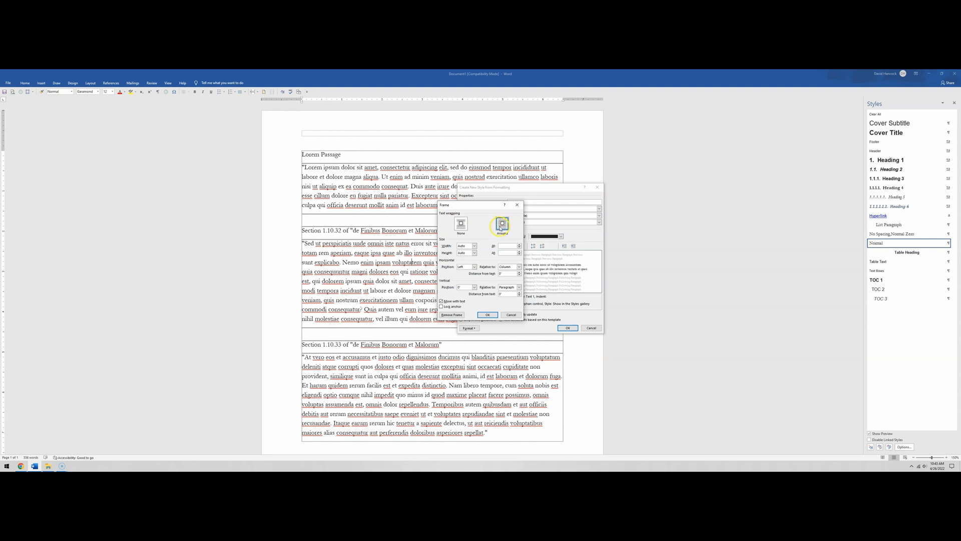
pyautogui.click(462, 246)
pyautogui.click(474, 246)
pyautogui.click(464, 258)
pyautogui.click(461, 226)
pyautogui.click(501, 232)
pyautogui.click(473, 246)
pyautogui.click(462, 250)
pyautogui.click(473, 267)
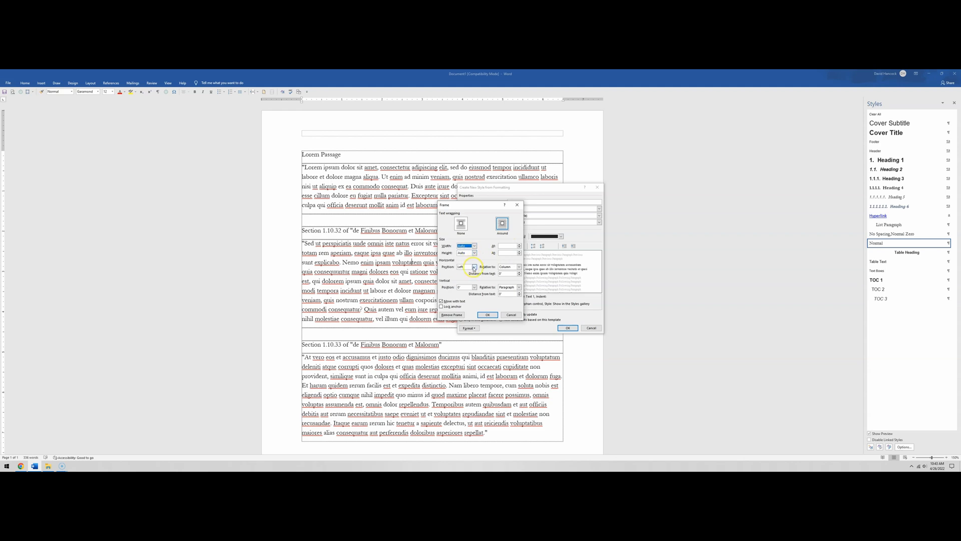
pyautogui.click(473, 267)
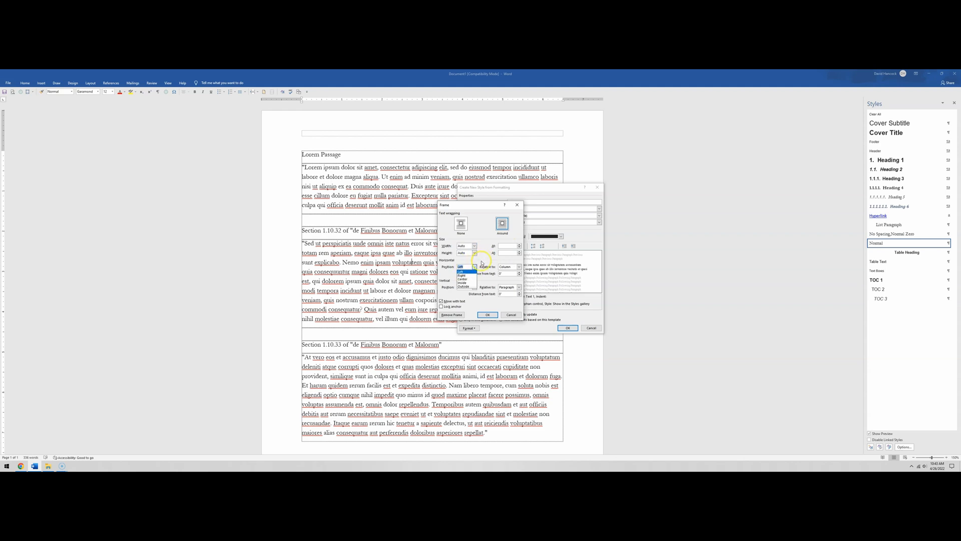
pyautogui.click(483, 263)
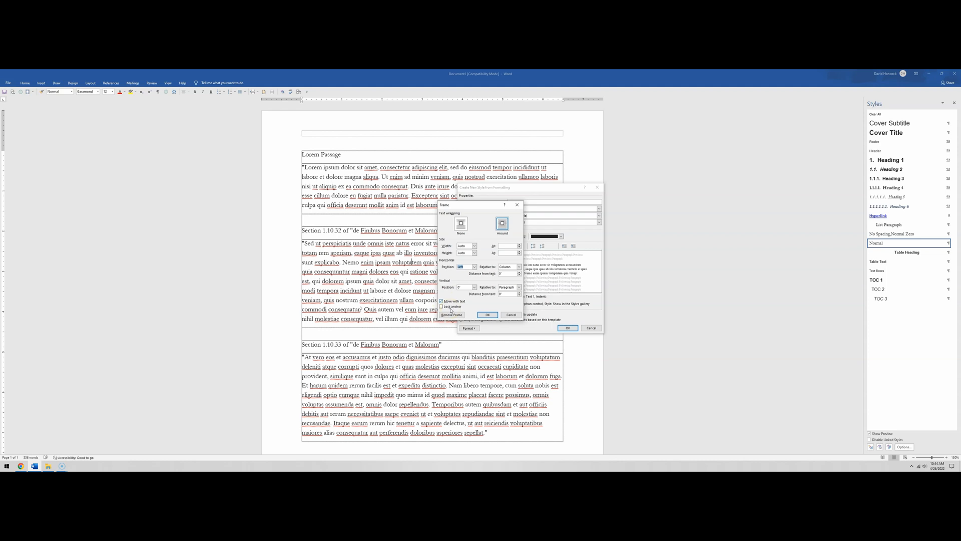
# Step: Try the frame's Move with text and Lock anchor options, and close the frame settings
pyautogui.click(443, 301)
pyautogui.click(442, 306)
pyautogui.click(441, 307)
pyautogui.click(445, 306)
pyautogui.click(445, 307)
pyautogui.click(487, 315)
# Step: Pick the 1. 2. 3. numbering format for the style and browse number styles for a new number format
pyautogui.click(468, 328)
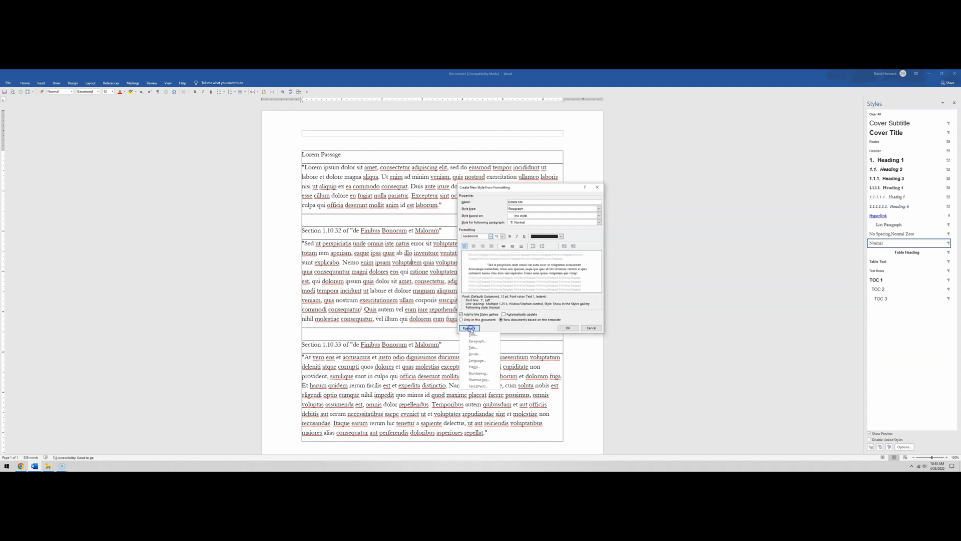
pyautogui.click(486, 373)
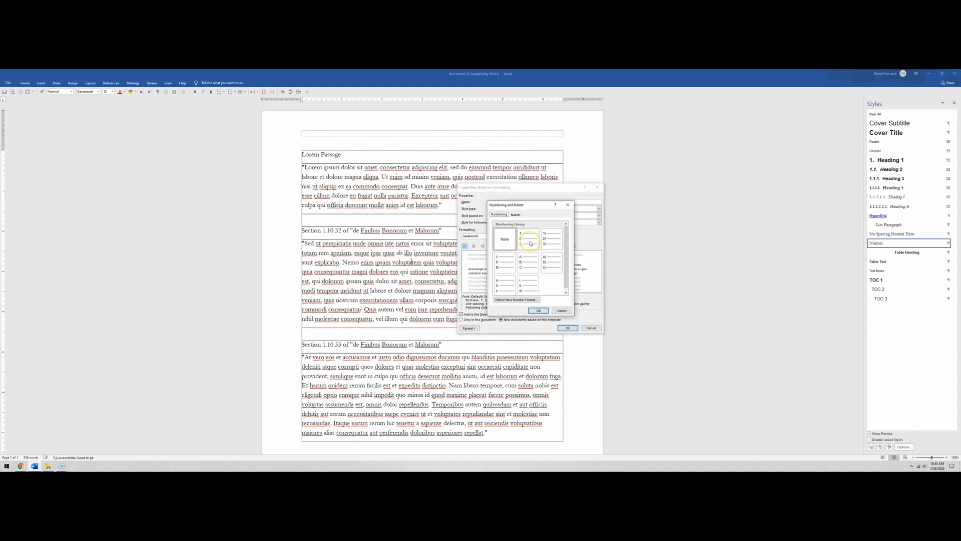
pyautogui.click(531, 243)
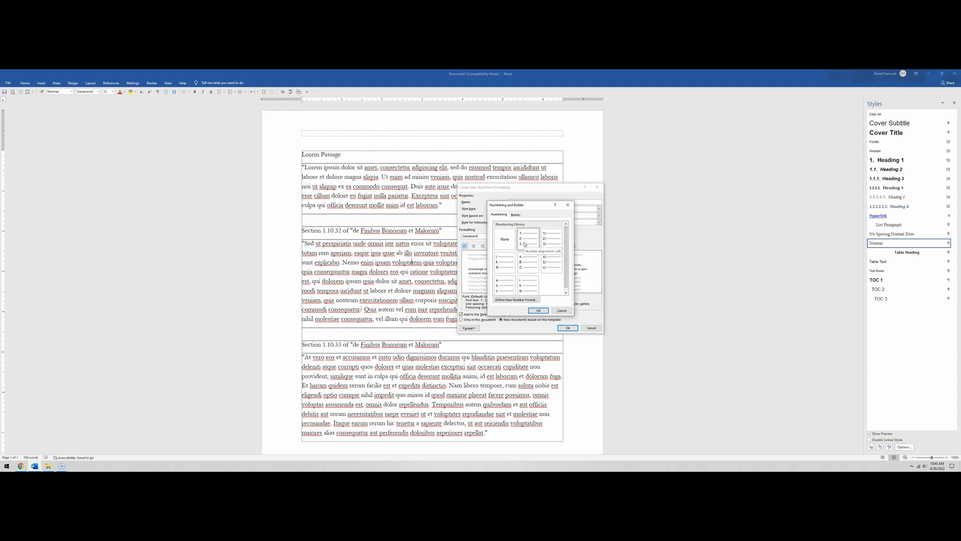
pyautogui.click(532, 236)
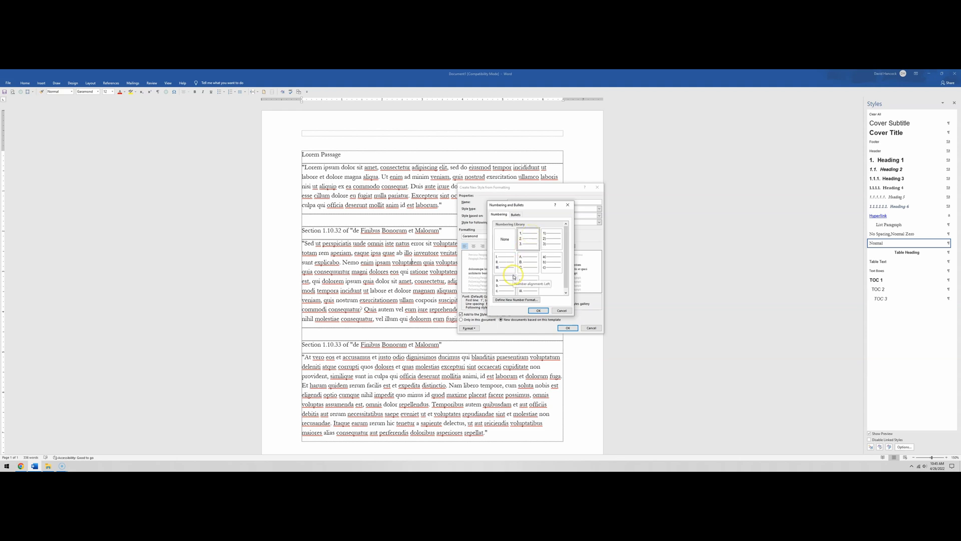
pyautogui.click(505, 300)
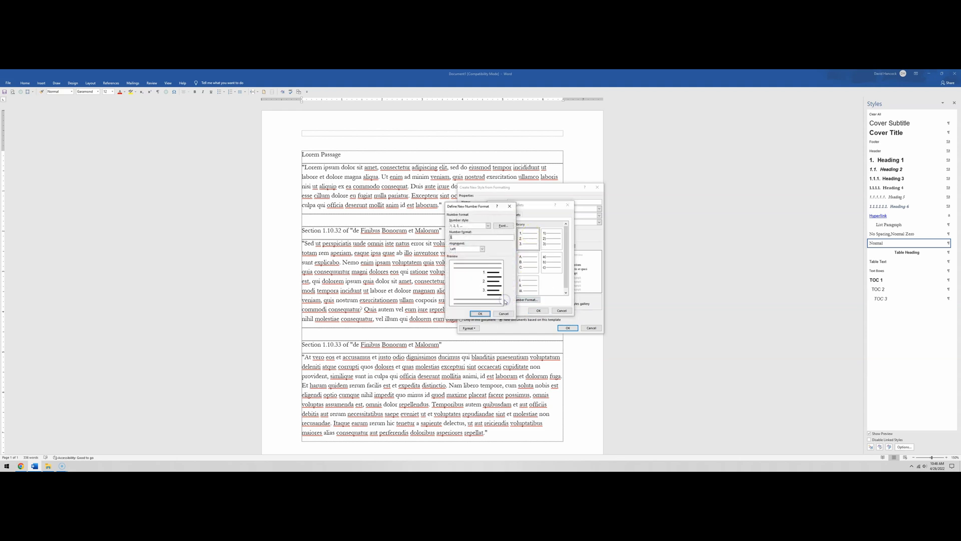
pyautogui.click(488, 225)
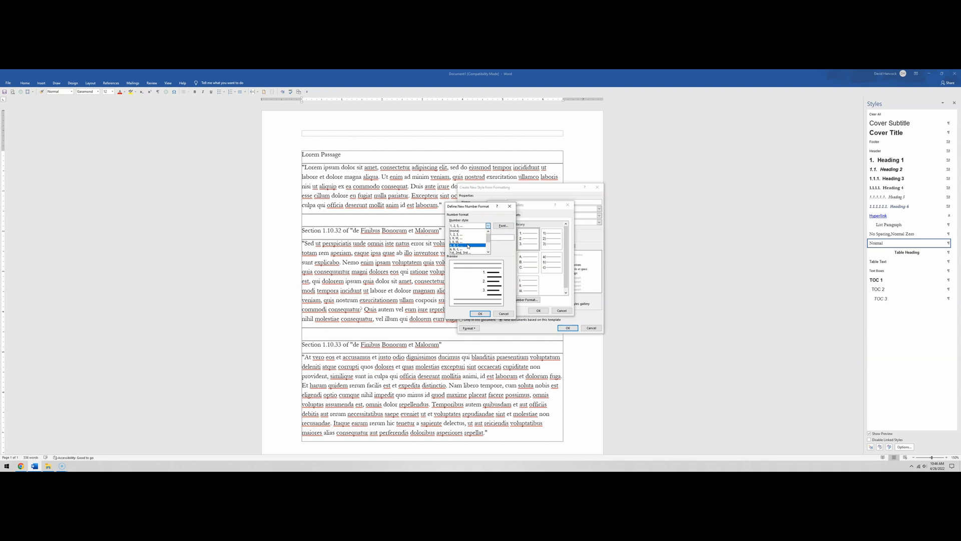
pyautogui.scroll(-2, 468, 246)
pyautogui.scroll(-4, 466, 245)
pyautogui.click(501, 250)
# Step: Try the number format "Client 1." with centered, right and left alignment, check its font settings and cancel the new format
pyautogui.click(461, 239)
pyautogui.write('Client 1.')
pyautogui.click(482, 249)
pyautogui.click(466, 257)
pyautogui.click(483, 249)
pyautogui.click(476, 262)
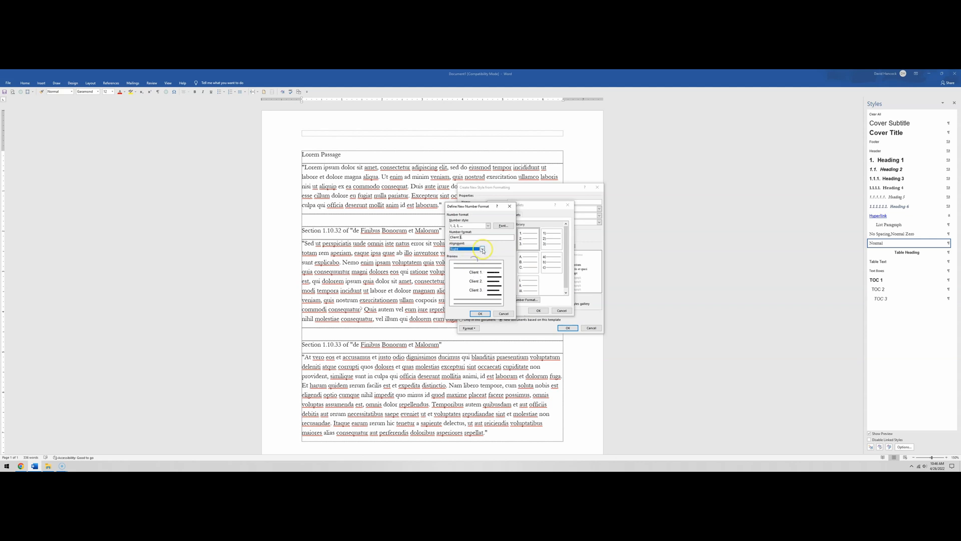
pyautogui.click(482, 249)
pyautogui.click(455, 252)
pyautogui.click(503, 226)
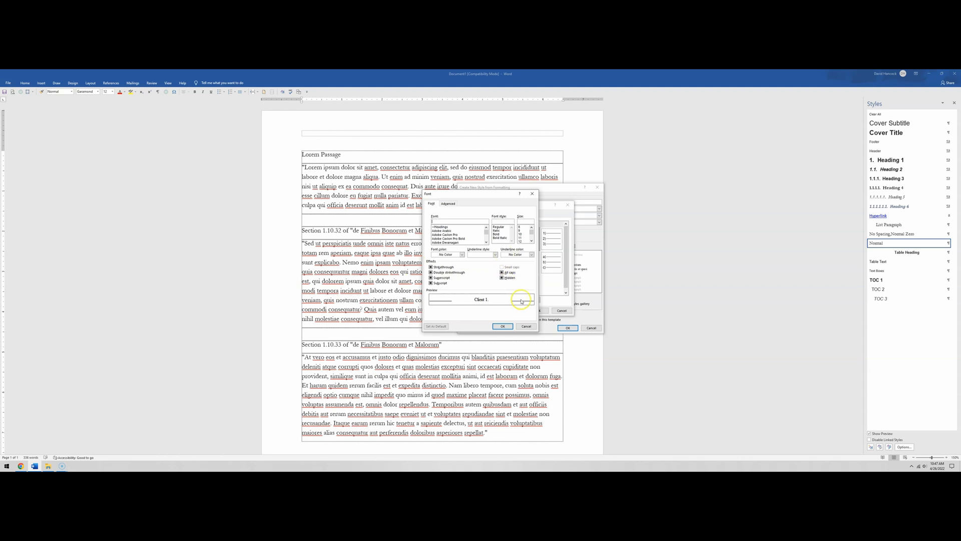
pyautogui.click(519, 326)
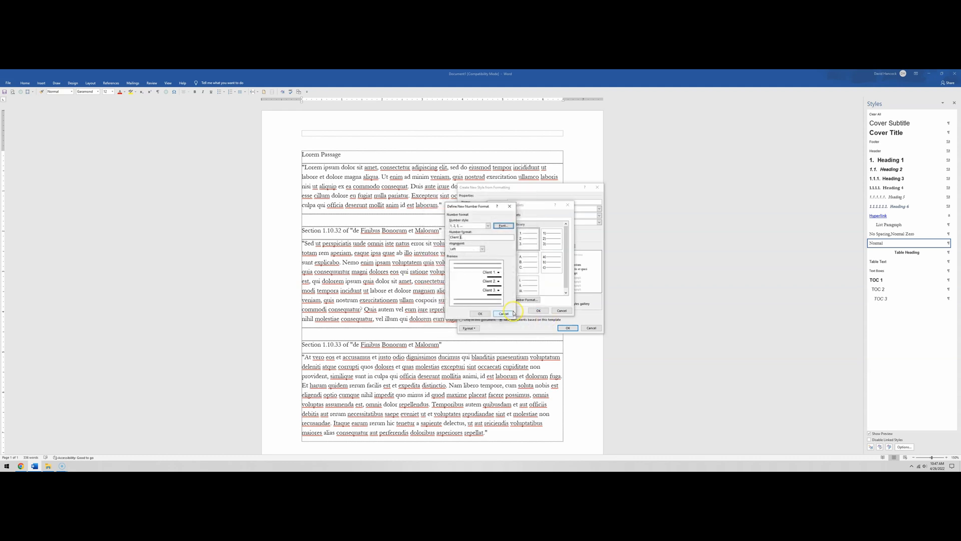
pyautogui.click(509, 313)
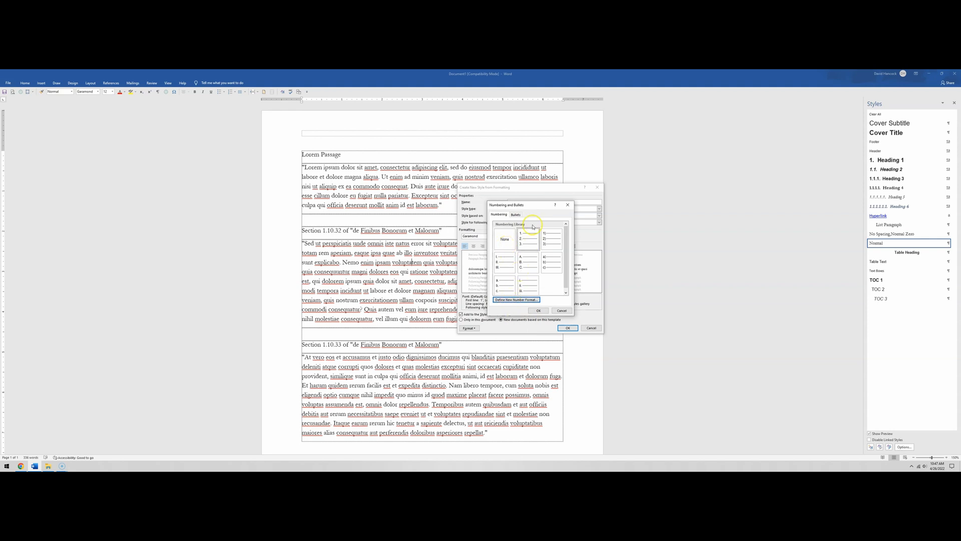
# Step: Try the solid round and square bullets from the bullet library for the style
pyautogui.click(516, 214)
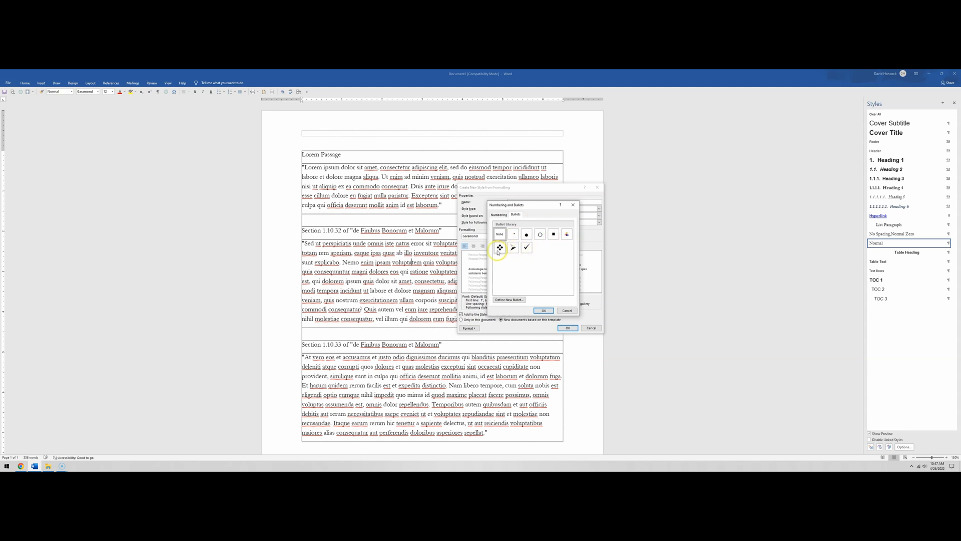
pyautogui.click(554, 235)
pyautogui.click(525, 235)
pyautogui.click(554, 234)
# Step: Examine the symbol and picture choices for defining a new bullet, closing each without choosing one
pyautogui.click(508, 300)
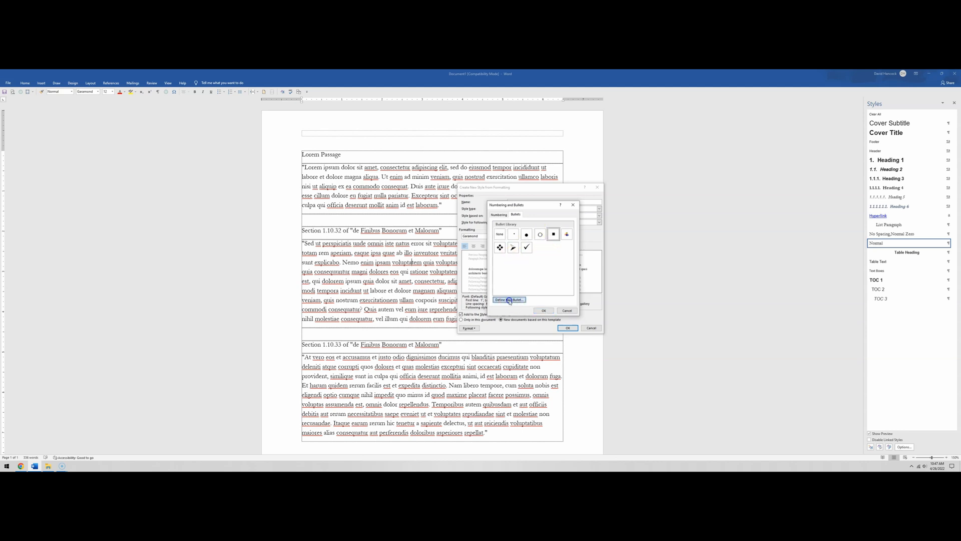
pyautogui.click(458, 229)
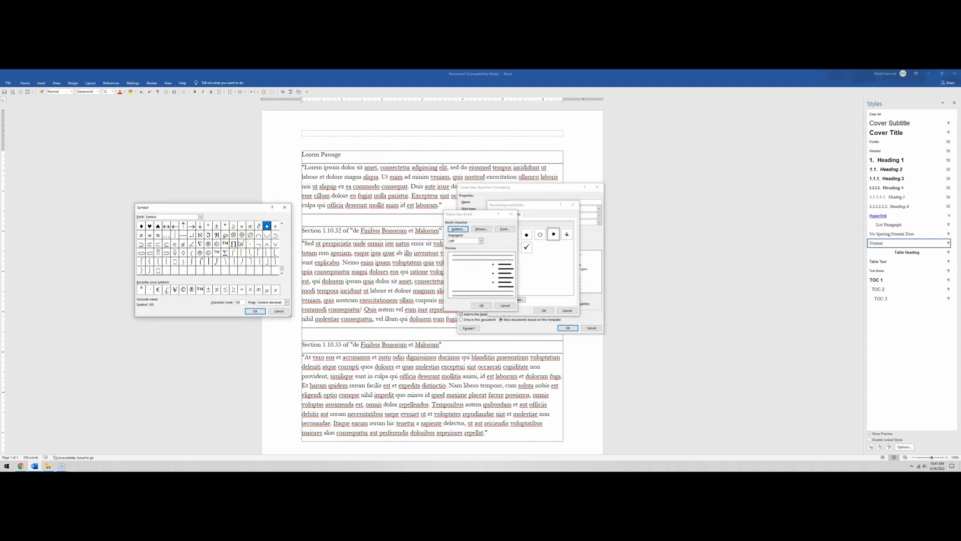
pyautogui.scroll(2, 244, 244)
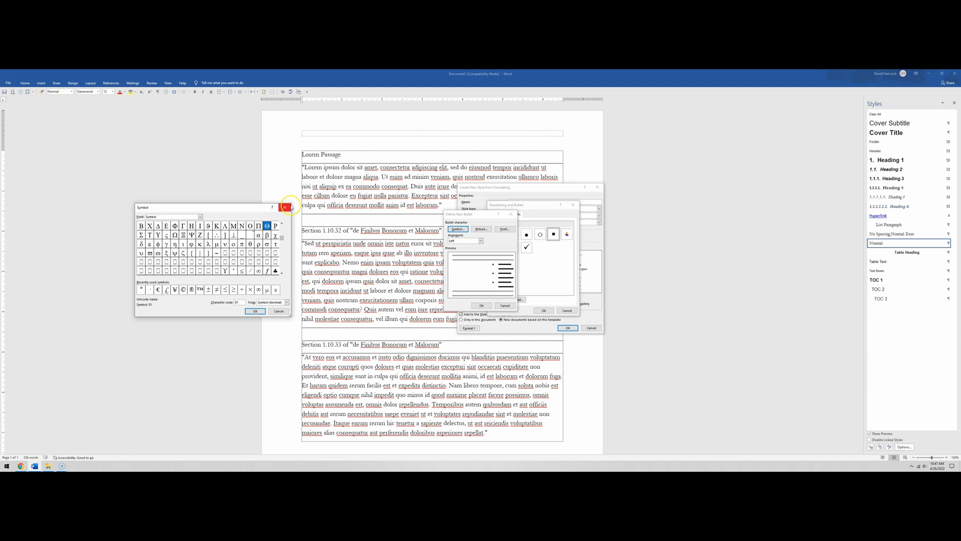
pyautogui.click(278, 312)
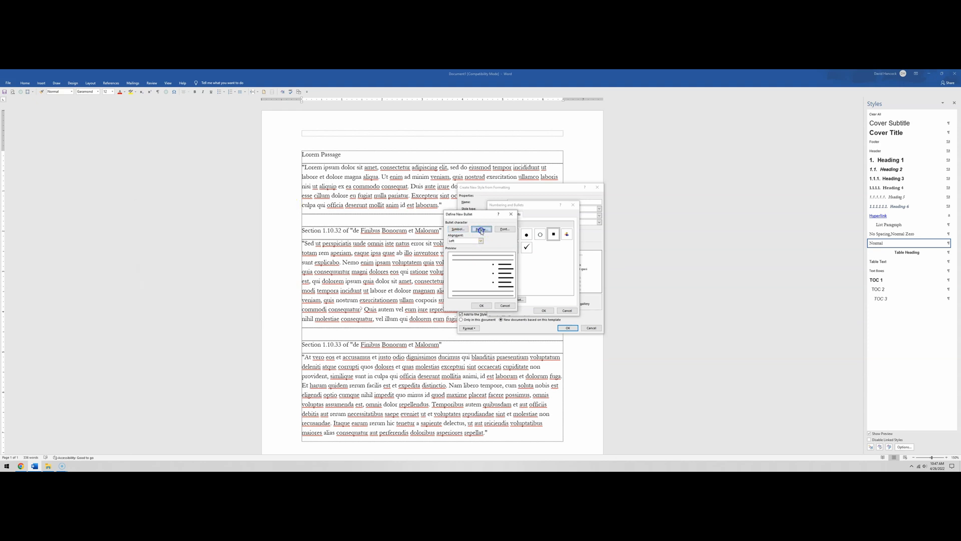
pyautogui.click(481, 229)
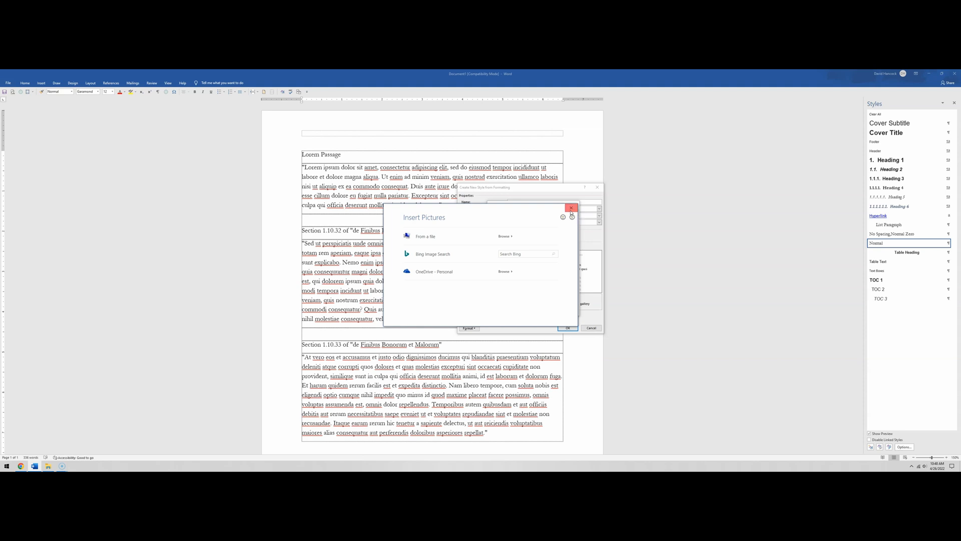
pyautogui.click(571, 208)
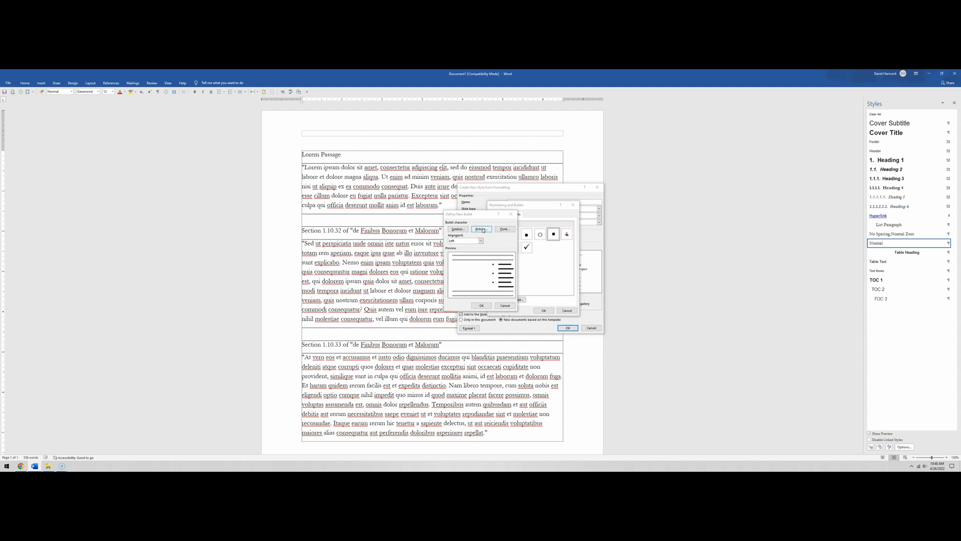
# Step: Try several fonts for the new bullet, look at the font color choices, and cancel the bullet settings
pyautogui.click(505, 229)
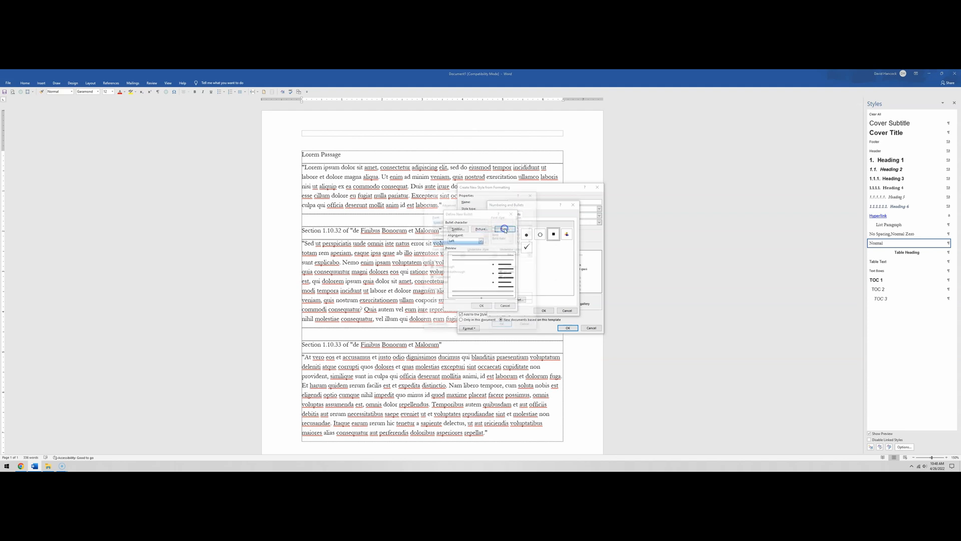
pyautogui.click(446, 243)
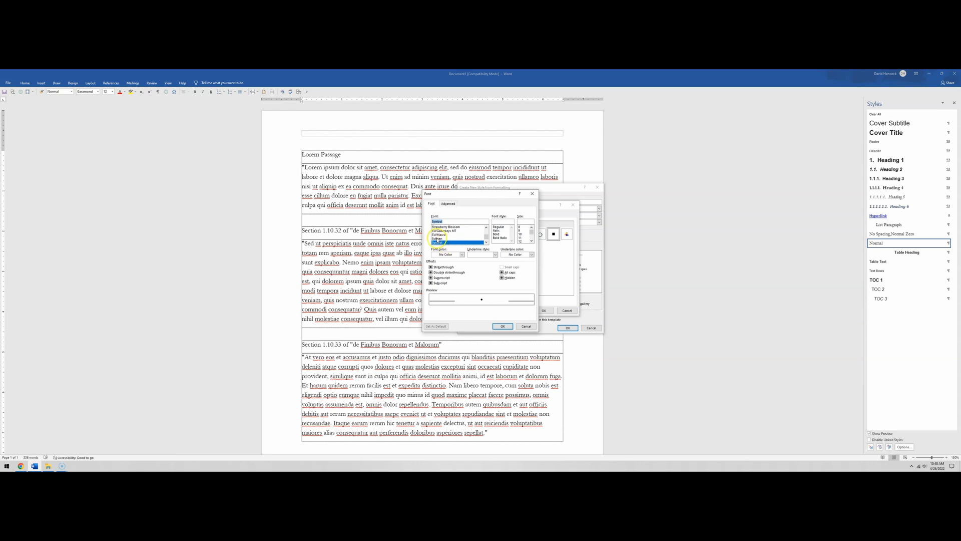
pyautogui.click(440, 234)
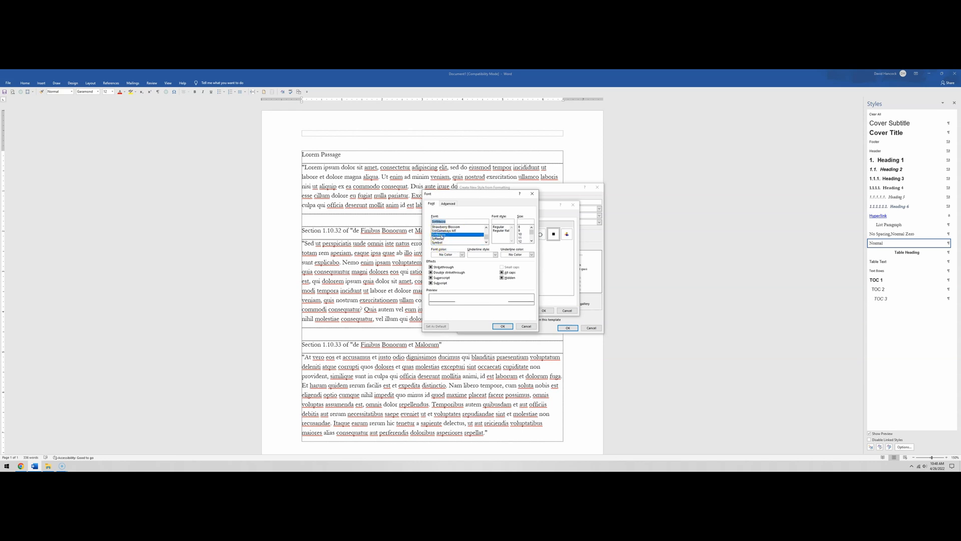
pyautogui.click(442, 239)
pyautogui.click(444, 231)
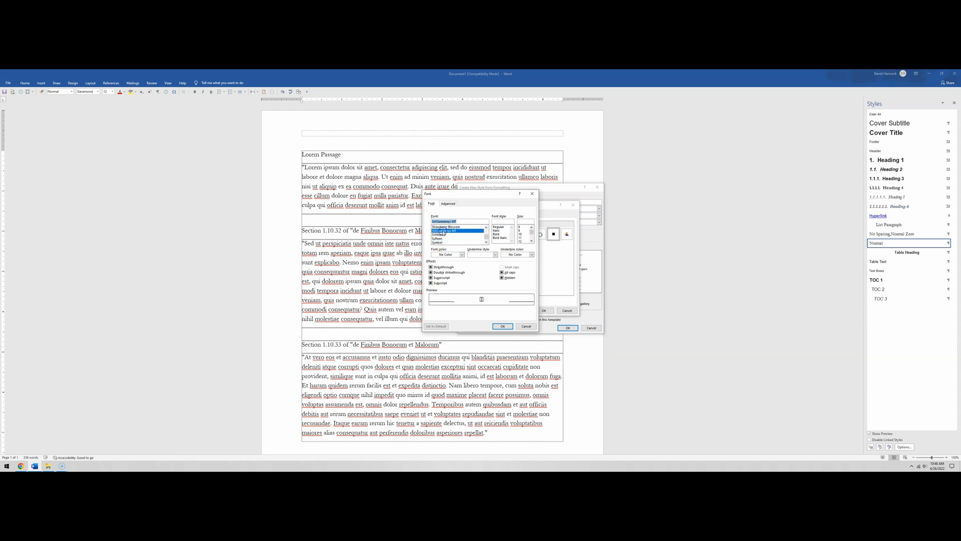
pyautogui.click(462, 254)
pyautogui.press('Escape')
# Step: Examine the shortcut key settings for the new style and close them without assigning a key
pyautogui.click(469, 328)
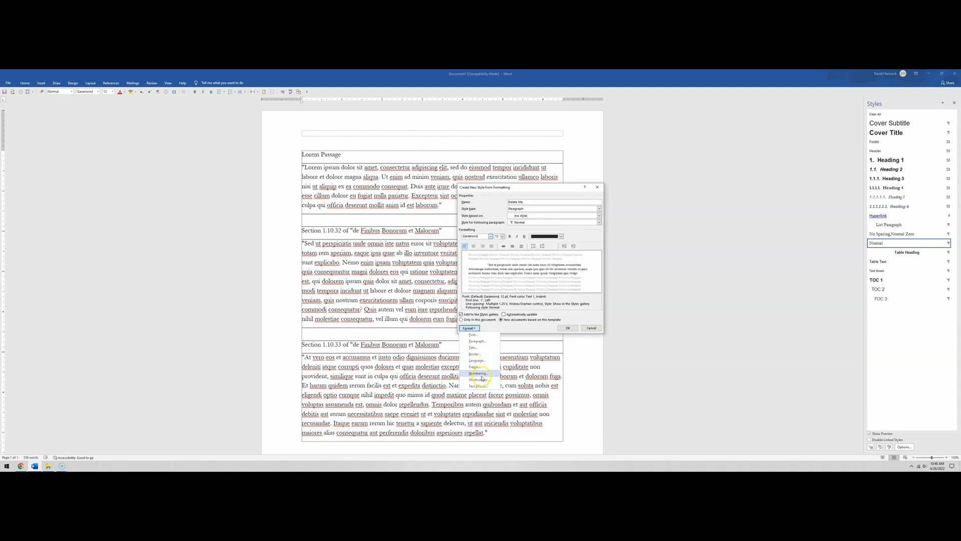
pyautogui.click(480, 379)
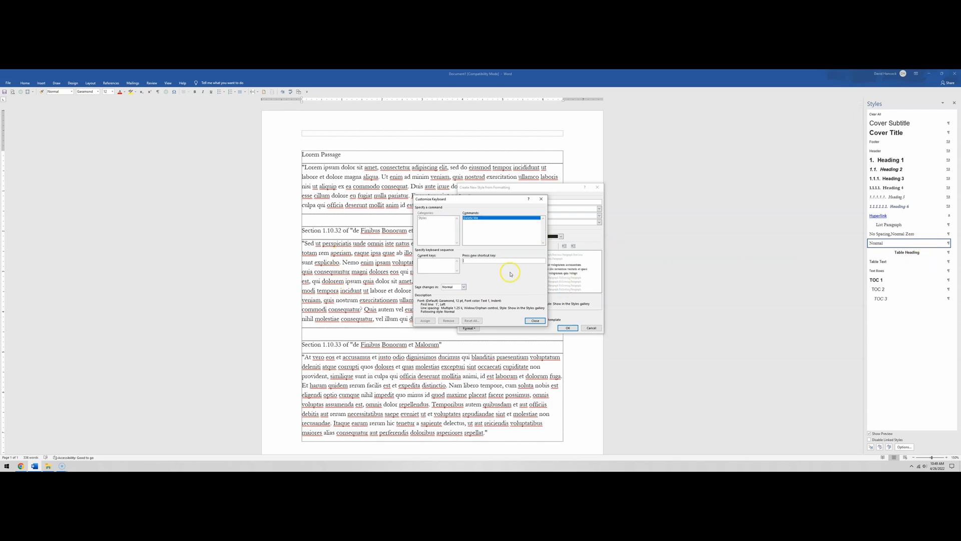
pyautogui.click(535, 320)
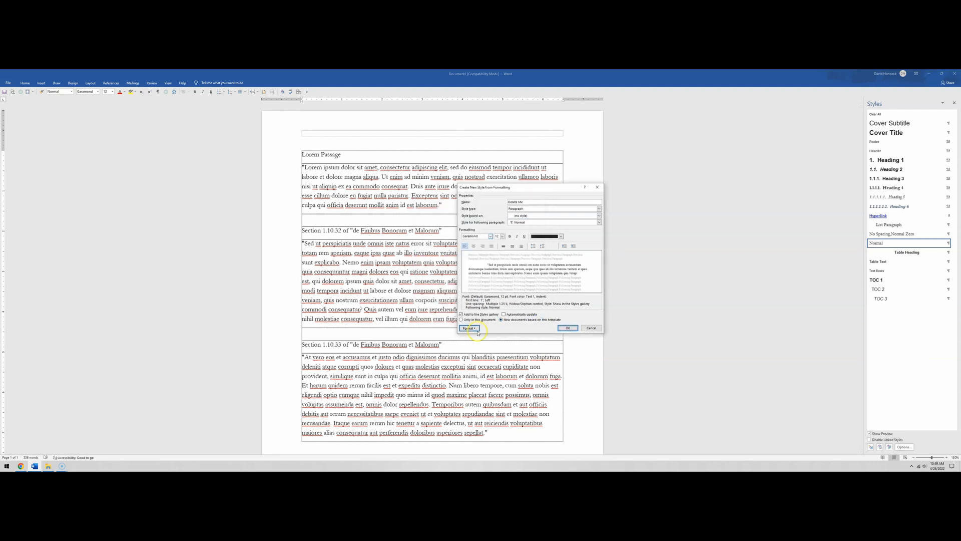
# Step: Examine the style's text effects, covering text fill, text outline and the shadow, reflection, glow and 3-D options, and close them unchanged
pyautogui.click(469, 327)
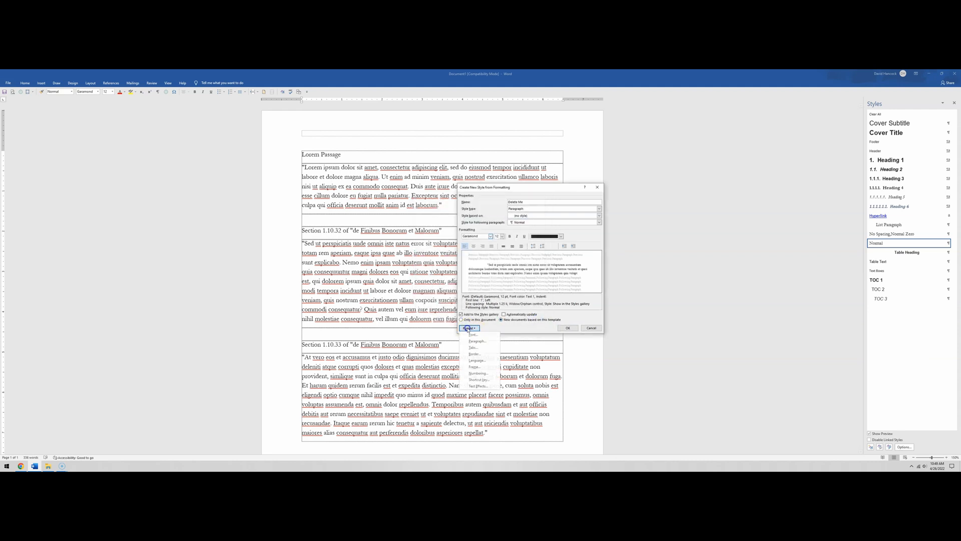
pyautogui.click(472, 387)
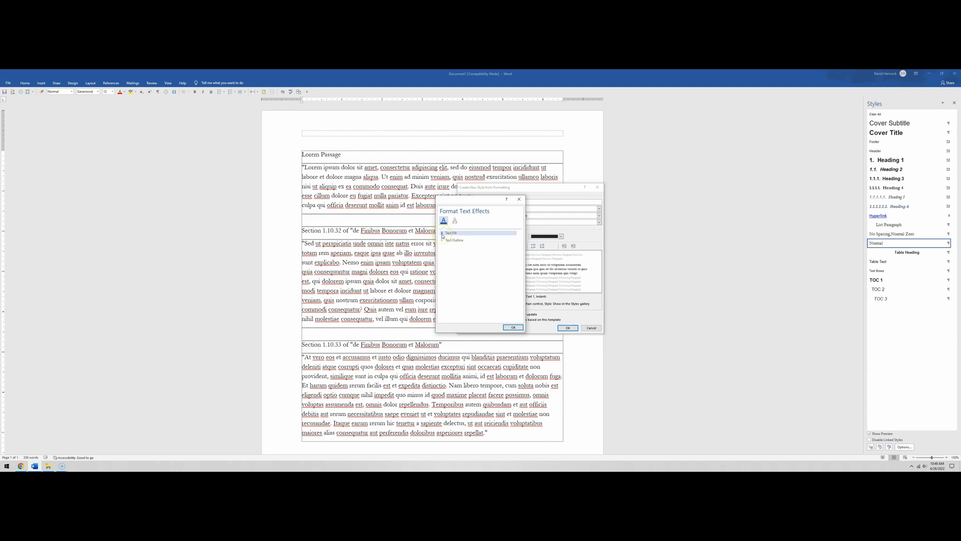
pyautogui.click(442, 235)
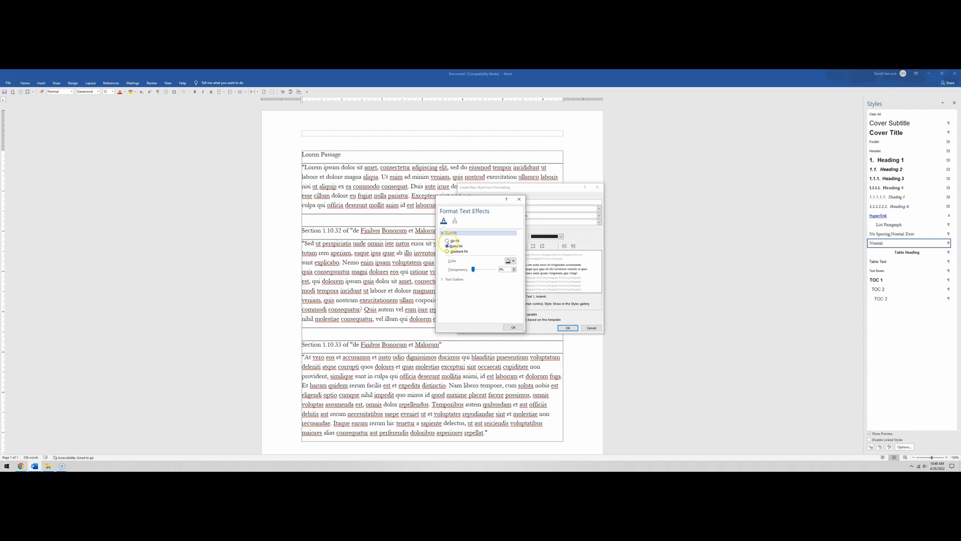
pyautogui.click(454, 279)
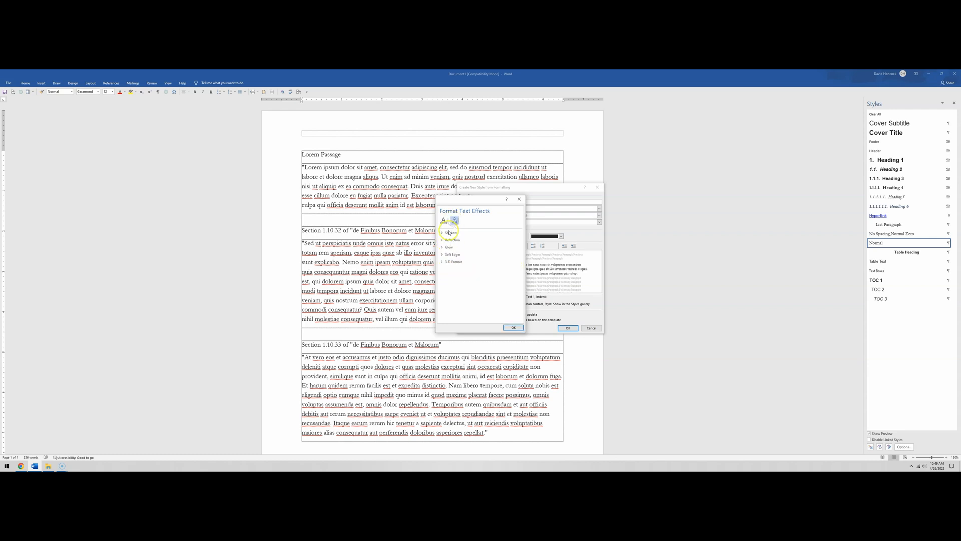
pyautogui.click(454, 220)
pyautogui.click(514, 327)
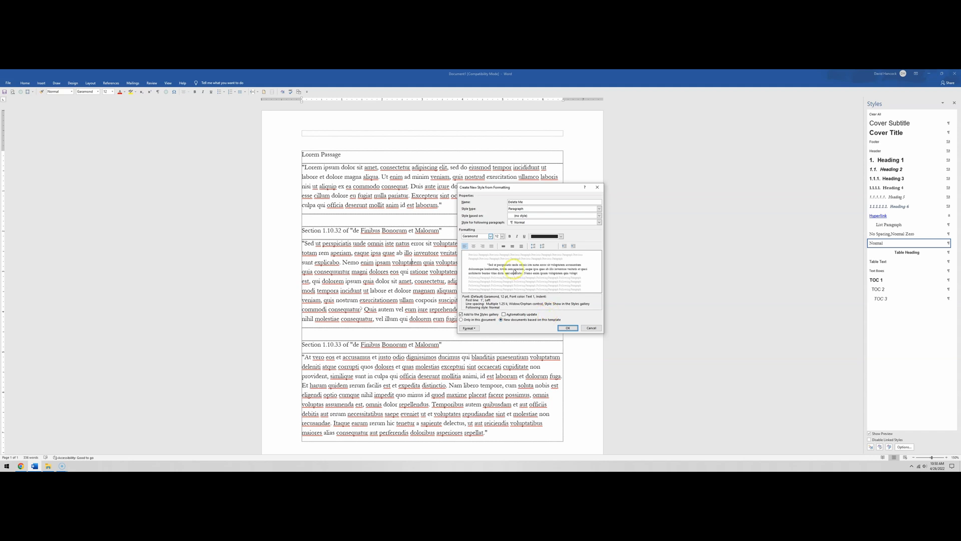